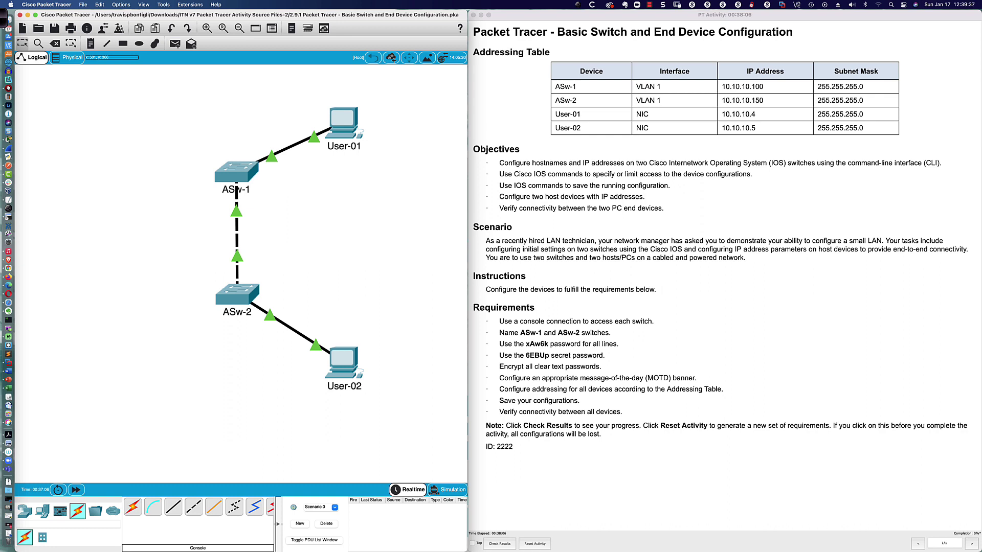
# Connect User-02's RS 232 port to ASw-2's Console port with a console cable
pyautogui.press('super+grave')
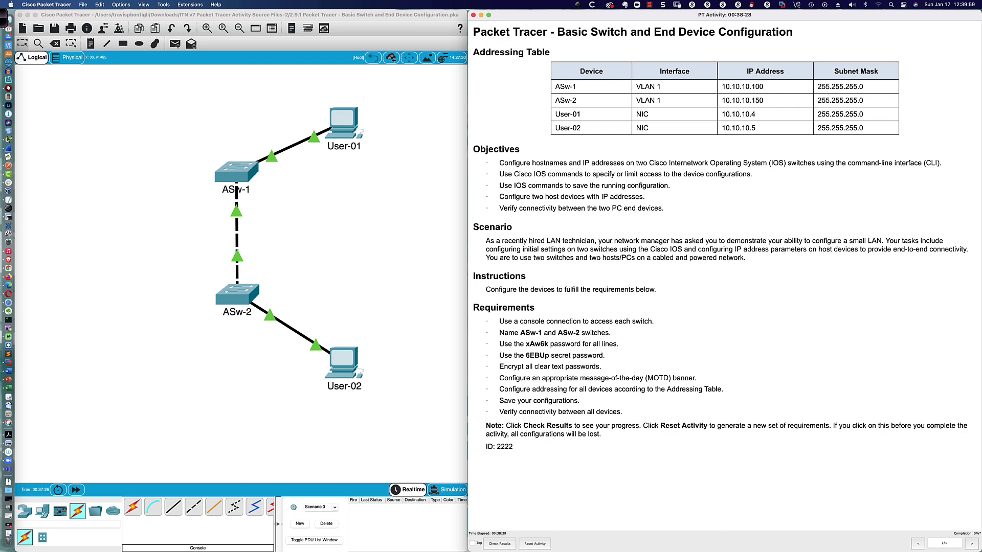
pyautogui.press('super+grave')
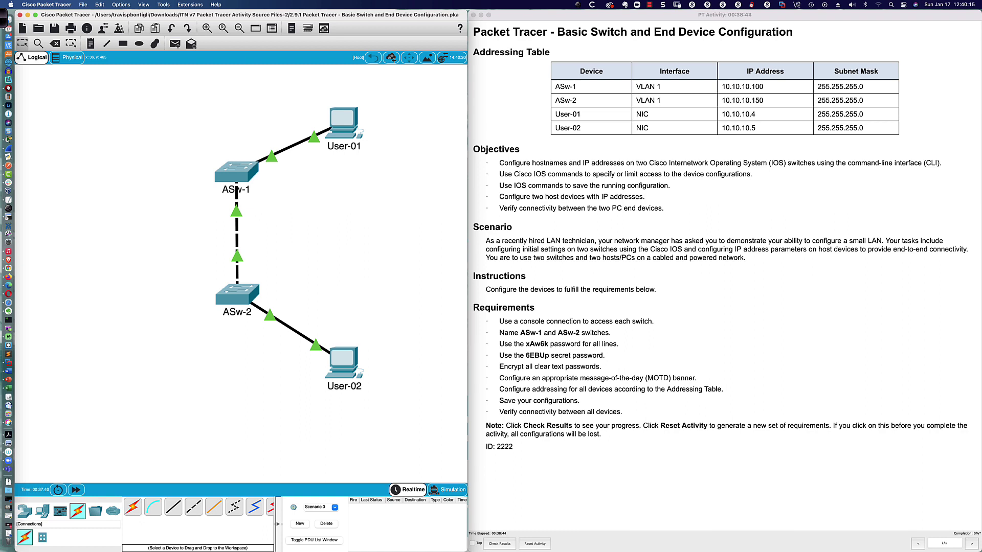
pyautogui.click(153, 507)
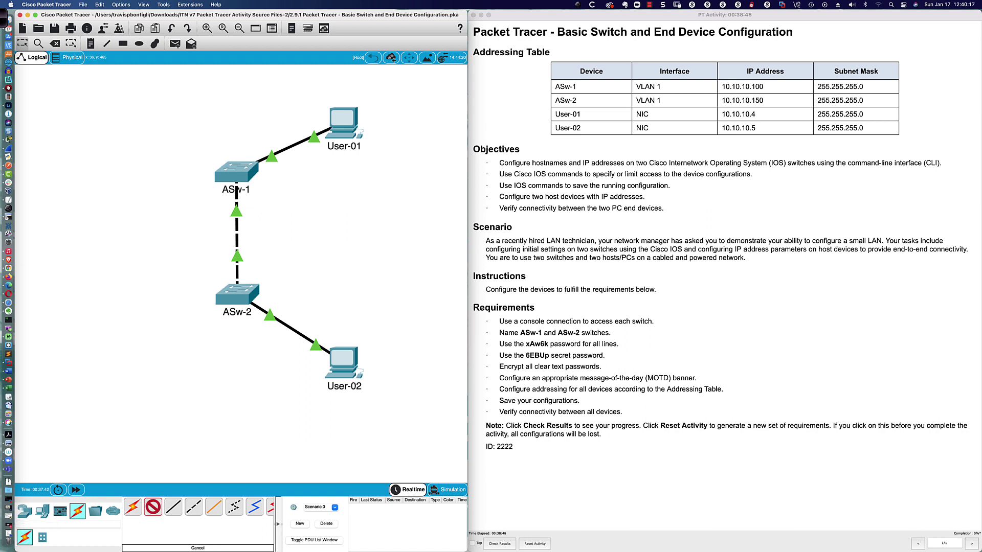
pyautogui.click(350, 364)
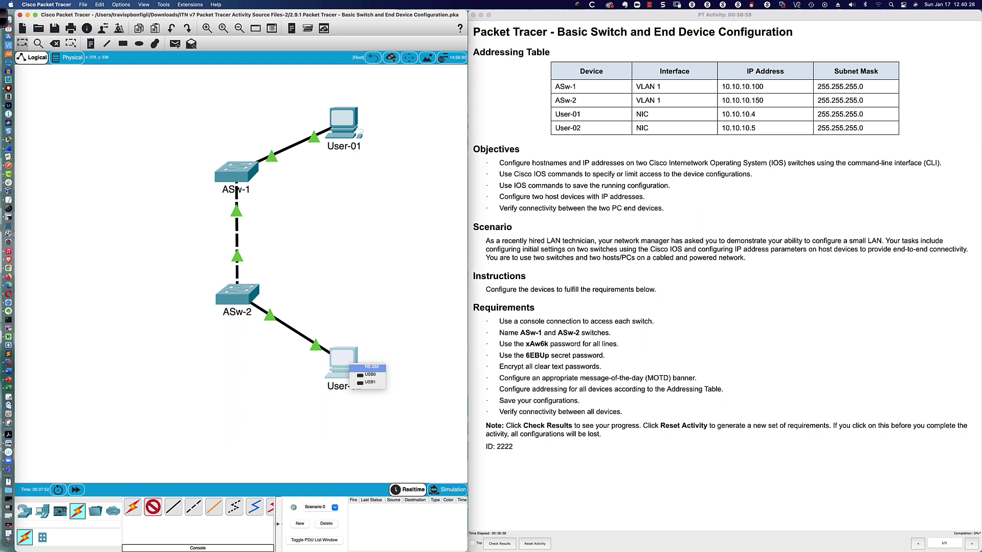
pyautogui.click(372, 367)
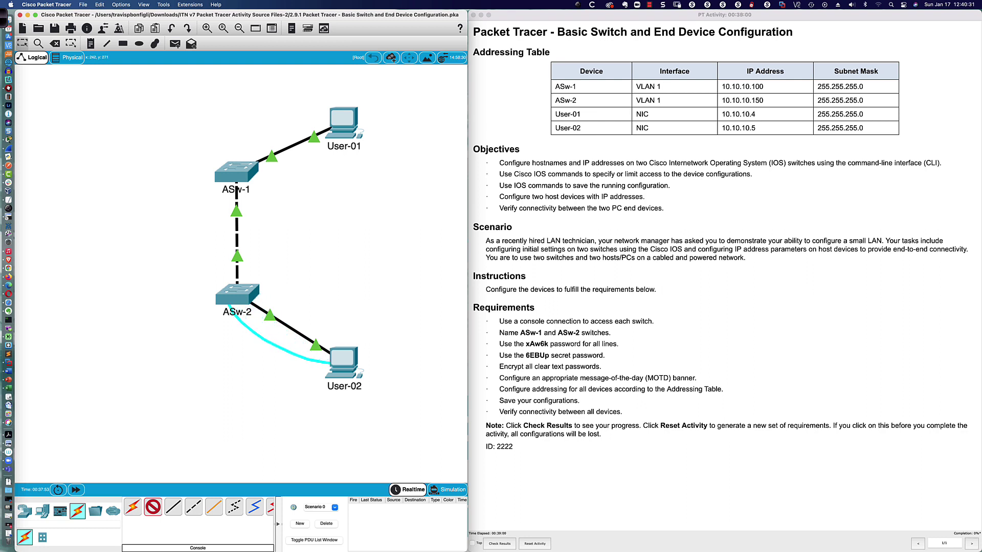
pyautogui.click(230, 305)
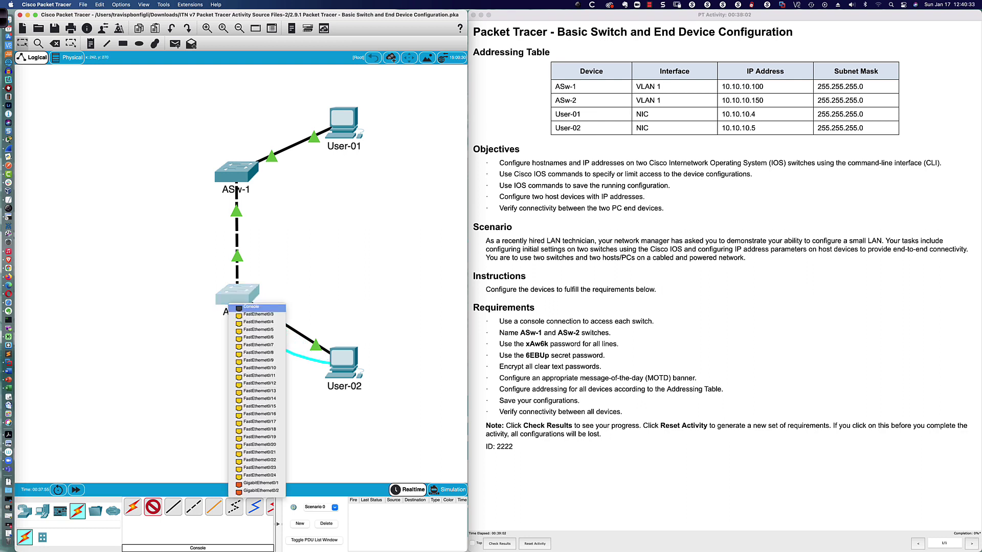
pyautogui.click(251, 307)
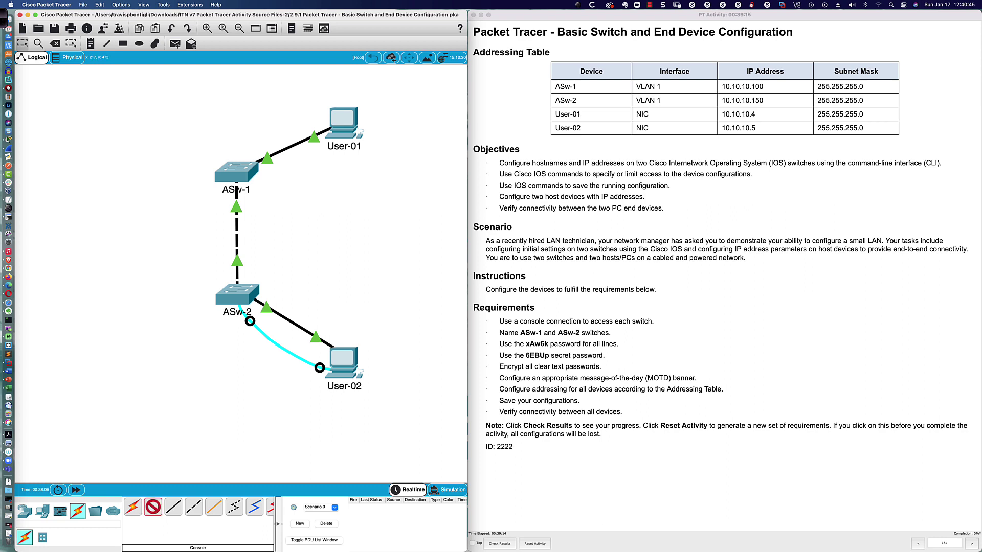
# Connect User-01's RS 232 port to ASw-1's Console port with a second console cable
pyautogui.click(344, 118)
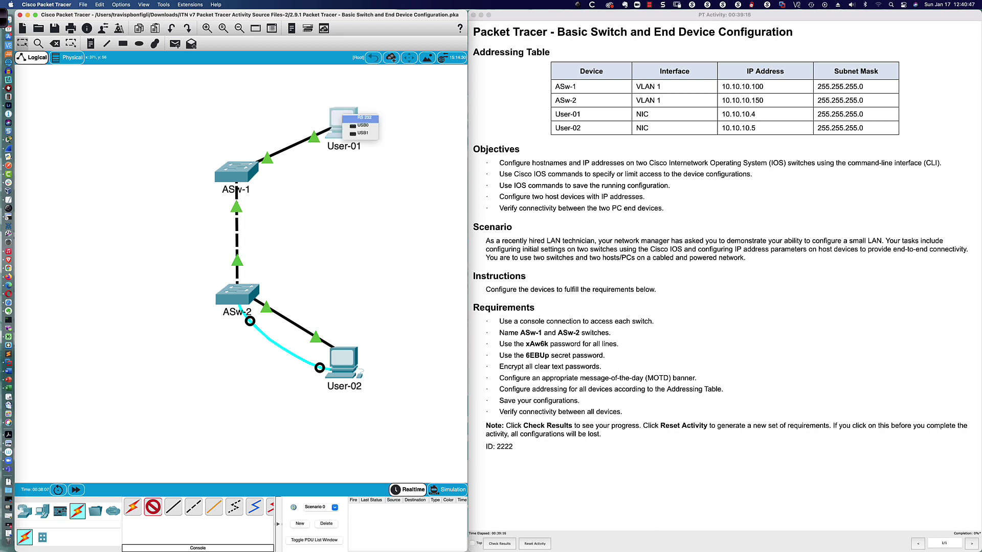
pyautogui.click(365, 118)
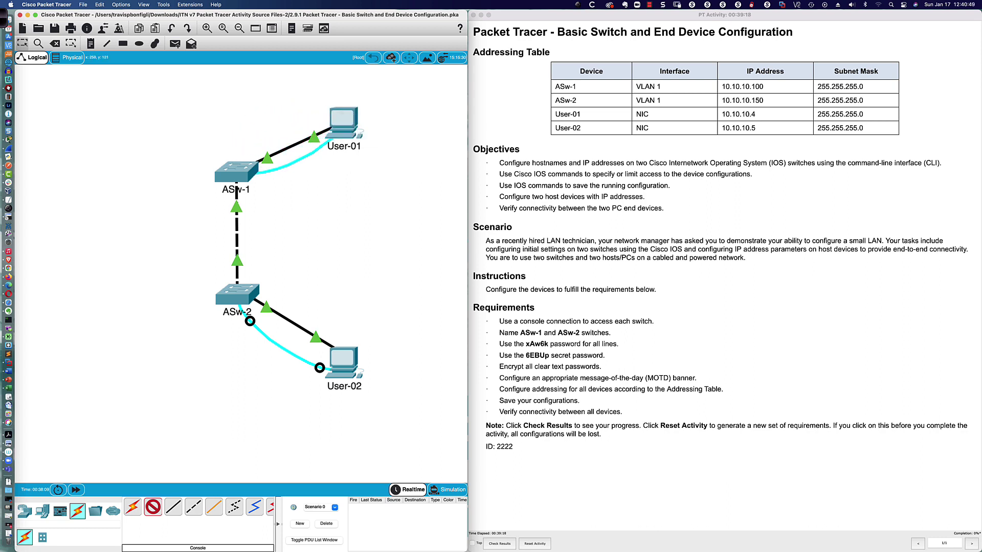
pyautogui.click(251, 181)
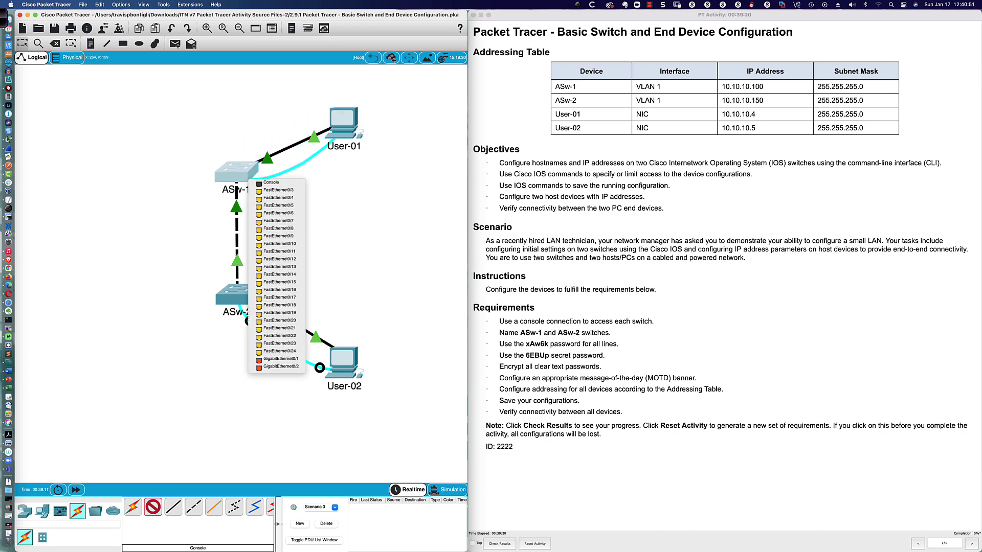
pyautogui.click(254, 185)
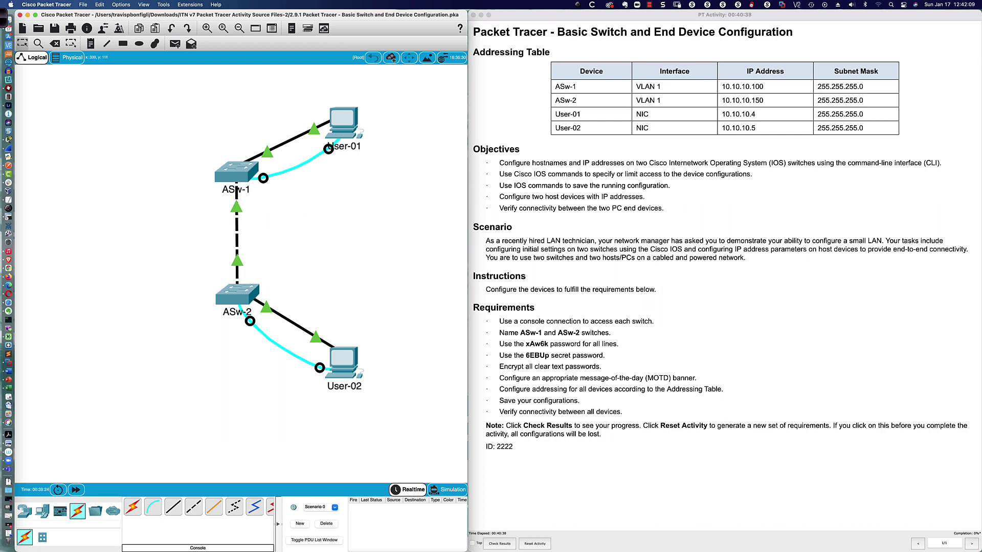
pyautogui.click(235, 173)
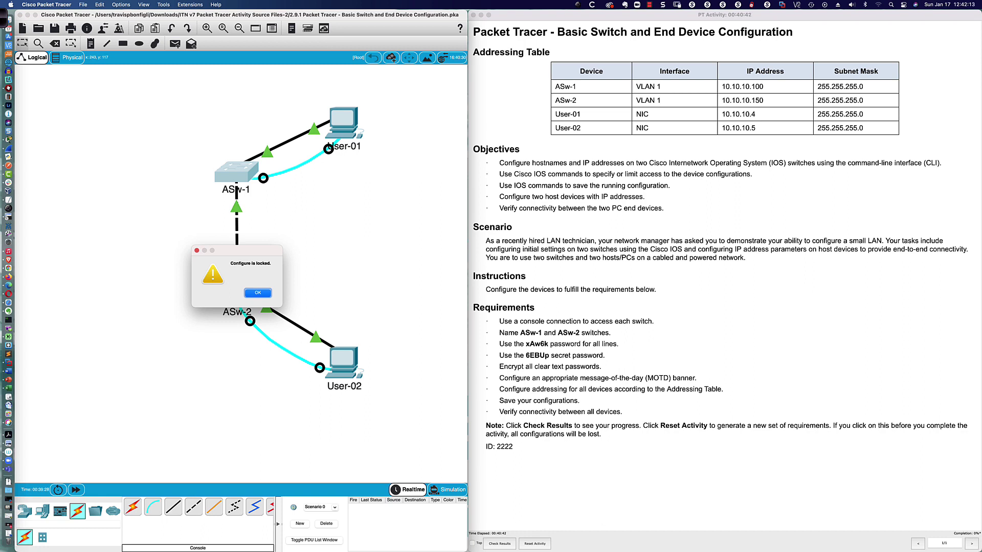
pyautogui.press('Return')
pyautogui.click(237, 294)
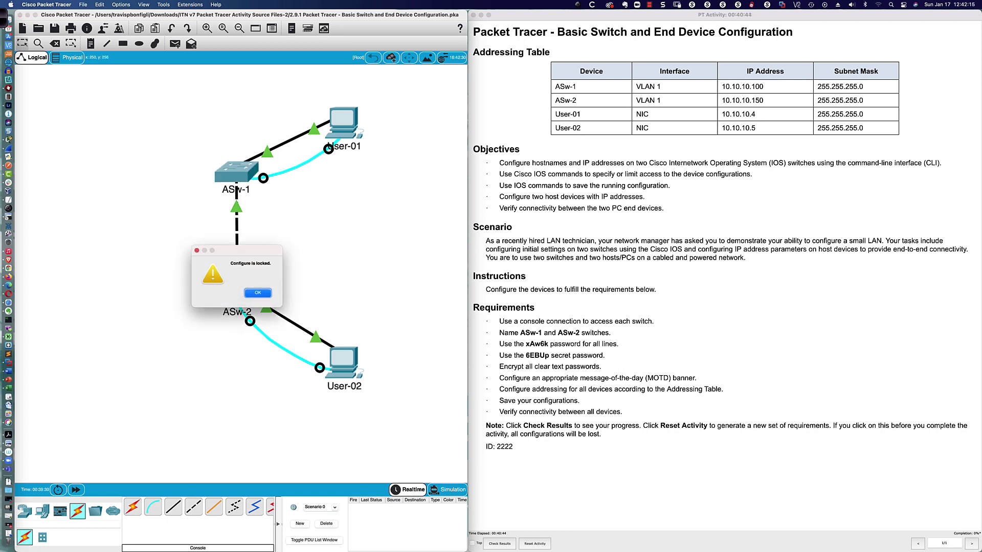
pyautogui.press('Return')
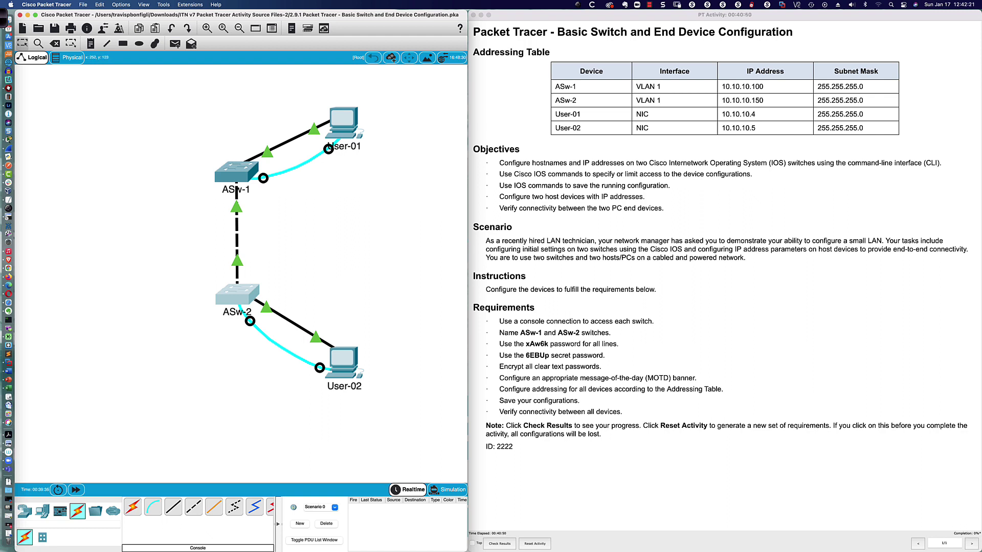
pyautogui.click(236, 172)
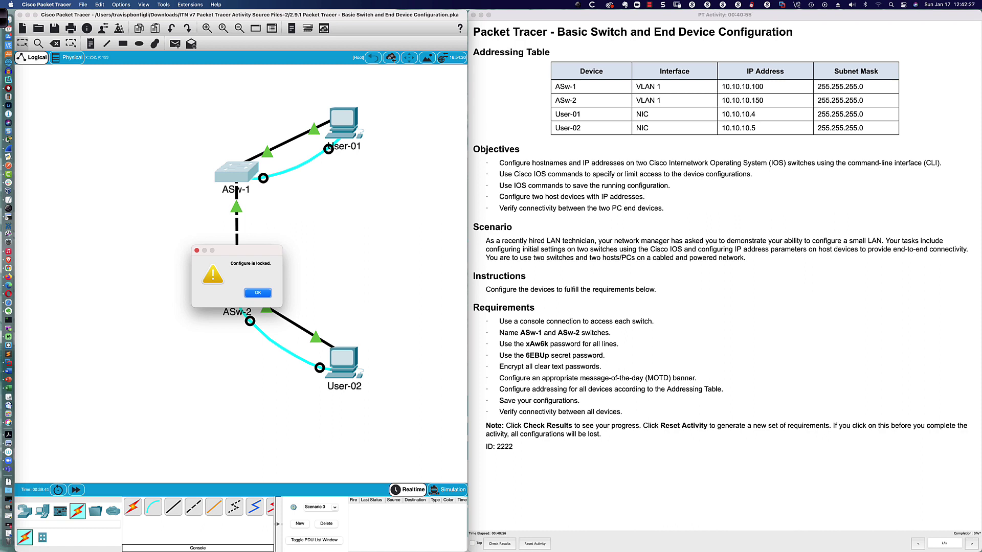
pyautogui.press('Return')
pyautogui.scroll(-3, 290, 210)
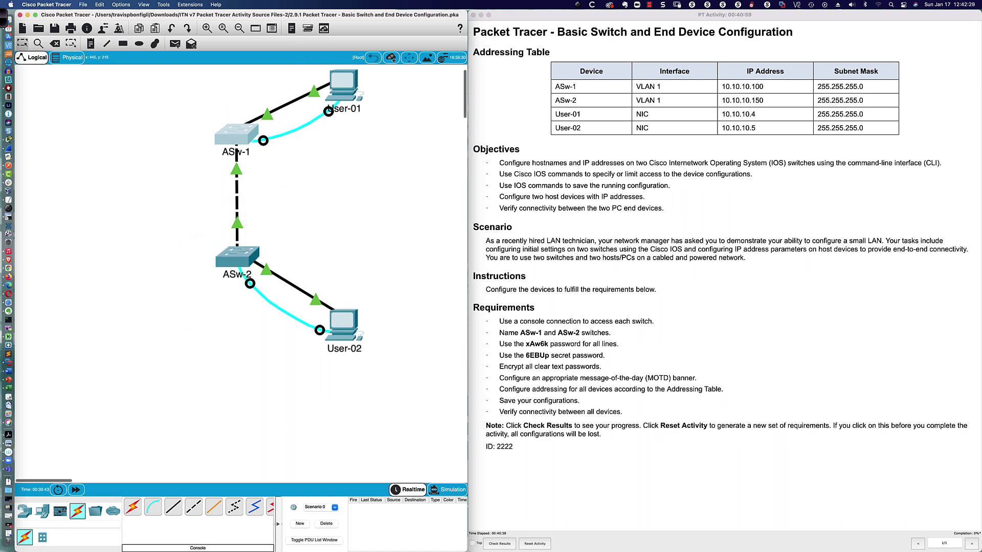
pyautogui.scroll(-1, 290, 216)
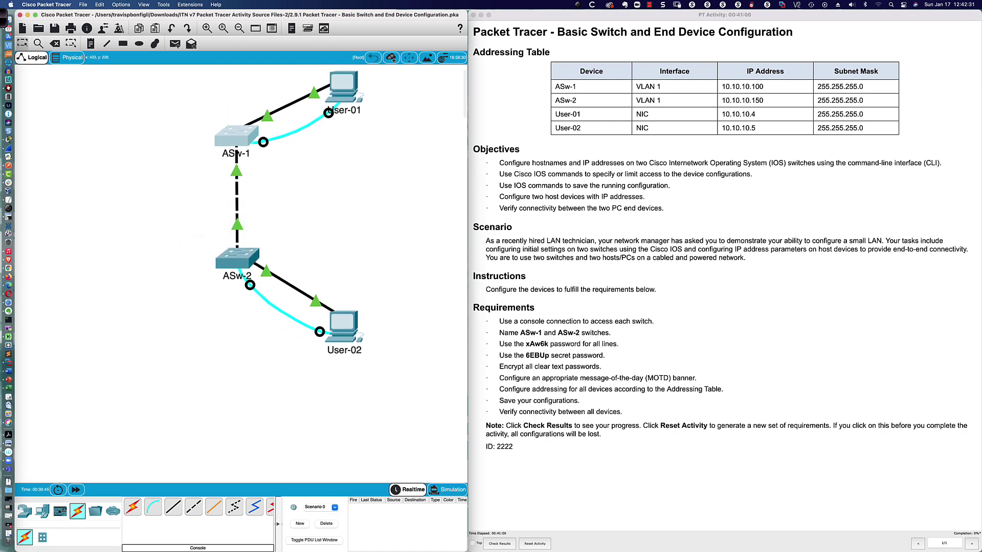
# Open and enlarge User-01's window, then show Terminal settings: 9600 bps, 8 data bits, no parity, 1 stop
pyautogui.doubleClick(343, 85)
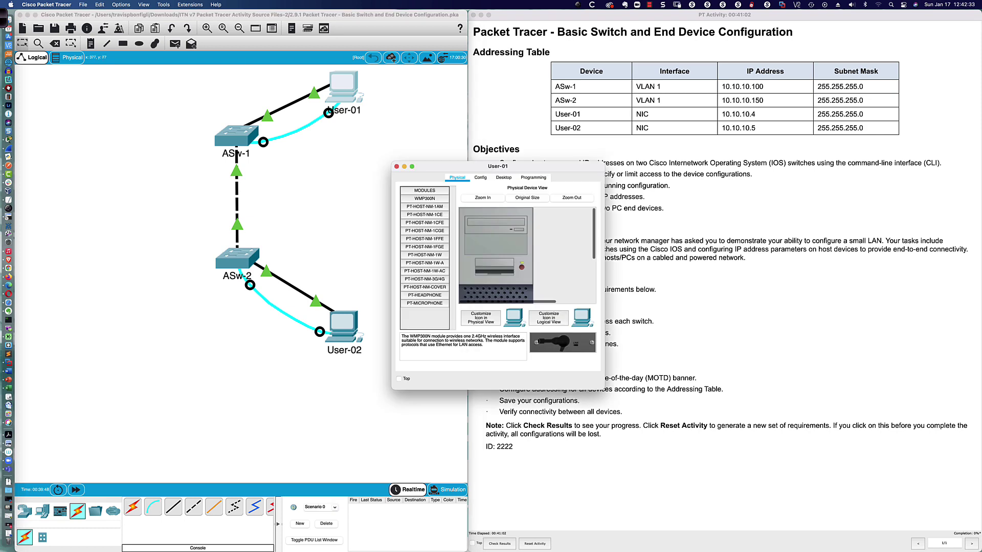
pyautogui.moveTo(493, 162); pyautogui.dragTo(119, 331)
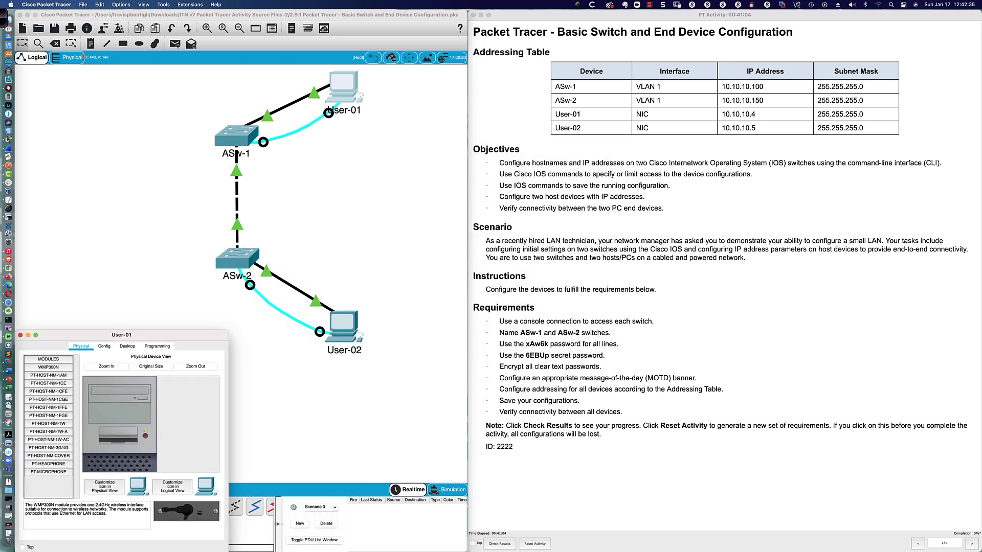
pyautogui.moveTo(229, 549); pyautogui.dragTo(465, 551)
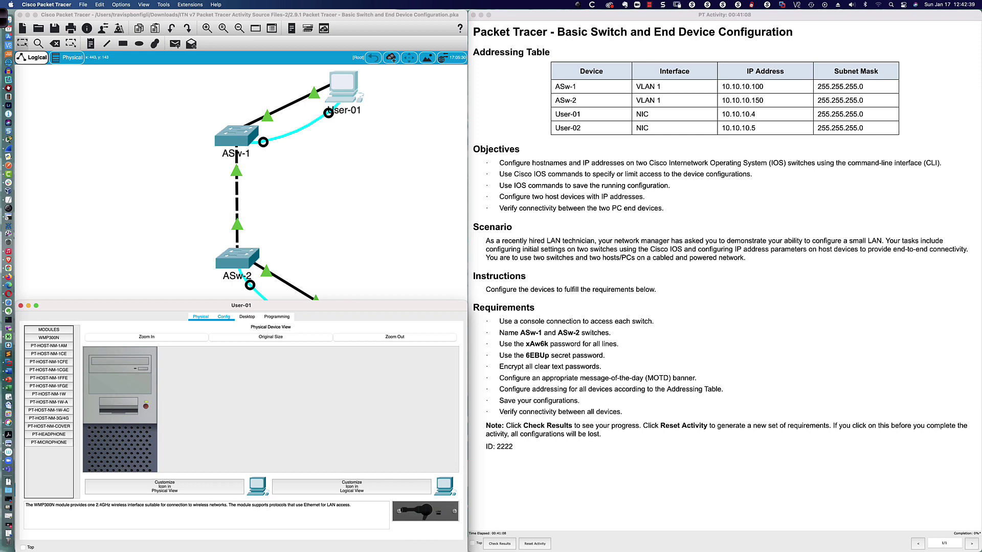
pyautogui.click(247, 317)
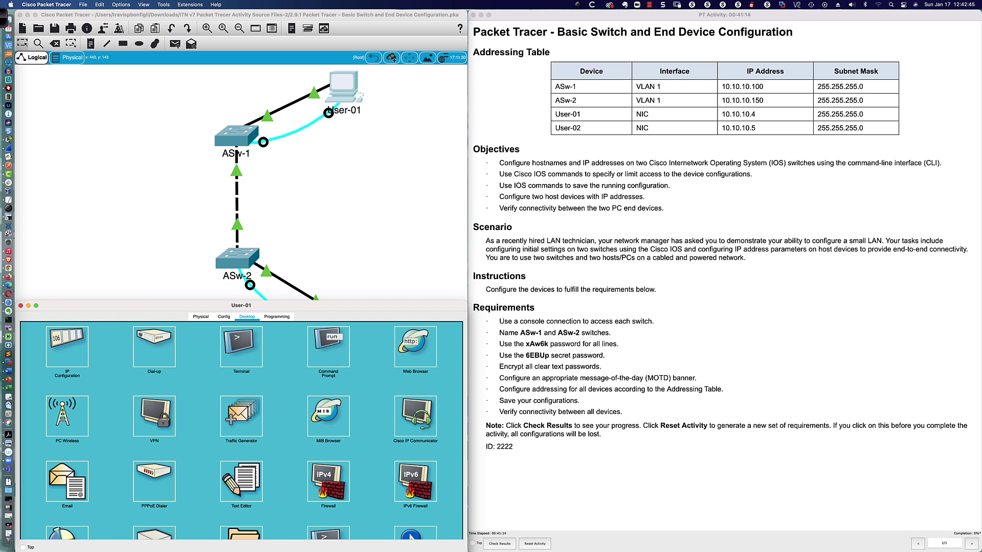
pyautogui.click(329, 346)
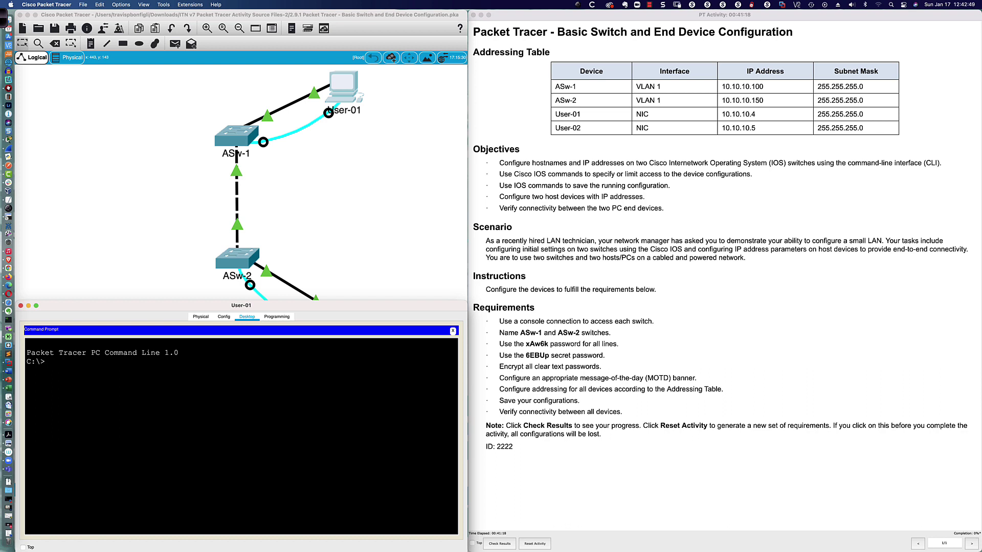
pyautogui.click(453, 332)
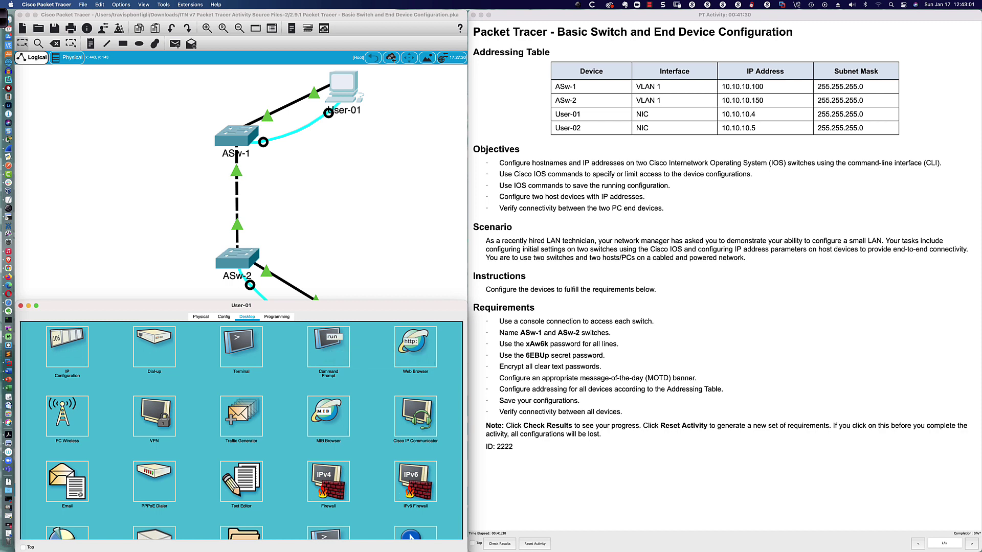
pyautogui.click(241, 347)
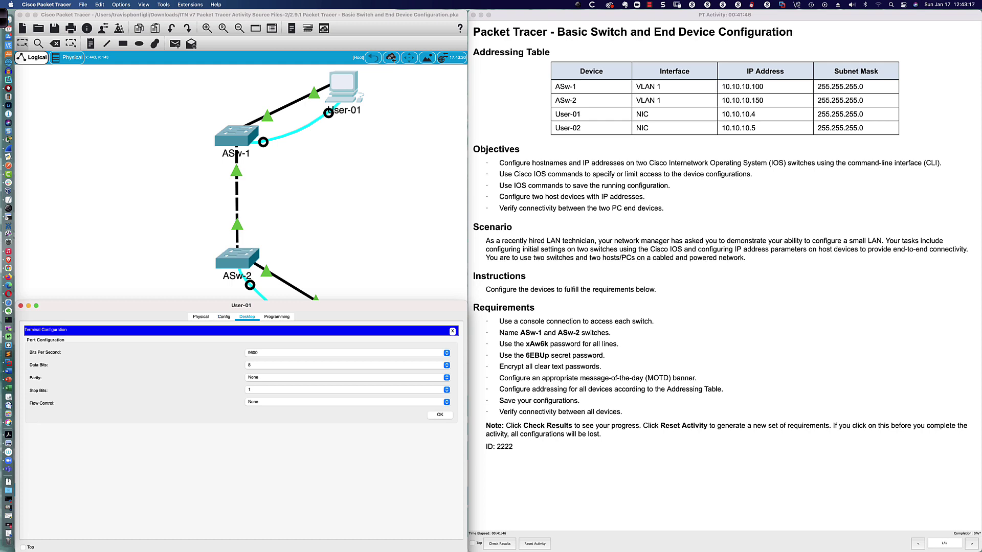
# Connect User-01's terminal to the first switch and enter privileged and global configuration mode
pyautogui.press('Return')
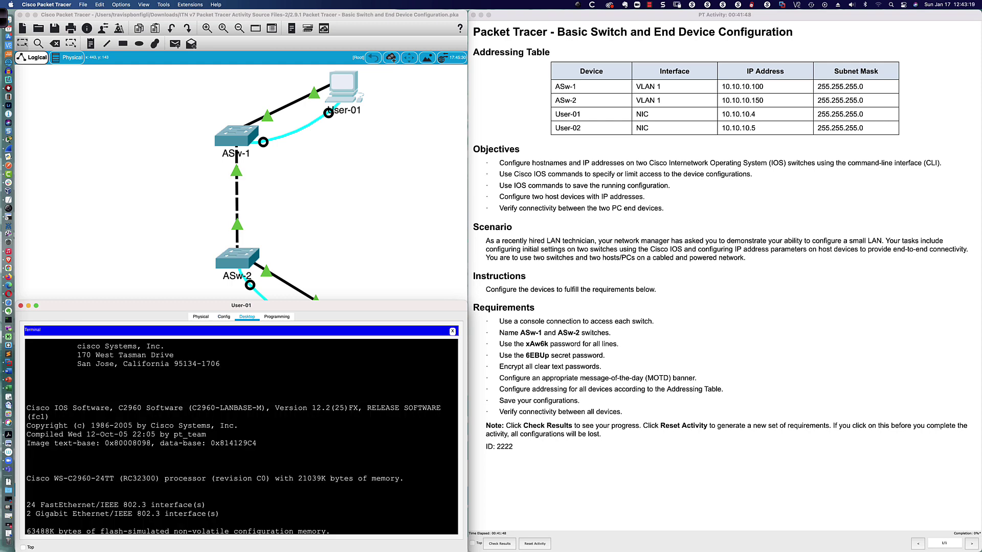
pyautogui.press('Return')
pyautogui.press('Return')
pyautogui.press('Return')
pyautogui.press('Return')
pyautogui.press('Return')
pyautogui.press('Return')
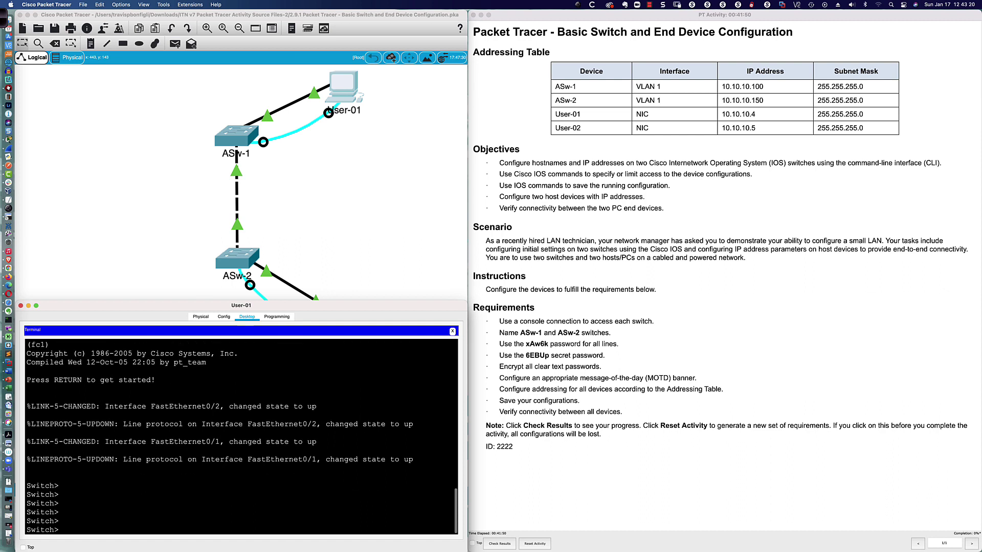
pyautogui.press('Return')
pyautogui.press('Return')
pyautogui.press('Return')
pyautogui.press('Return')
pyautogui.press('Return')
pyautogui.press('Return')
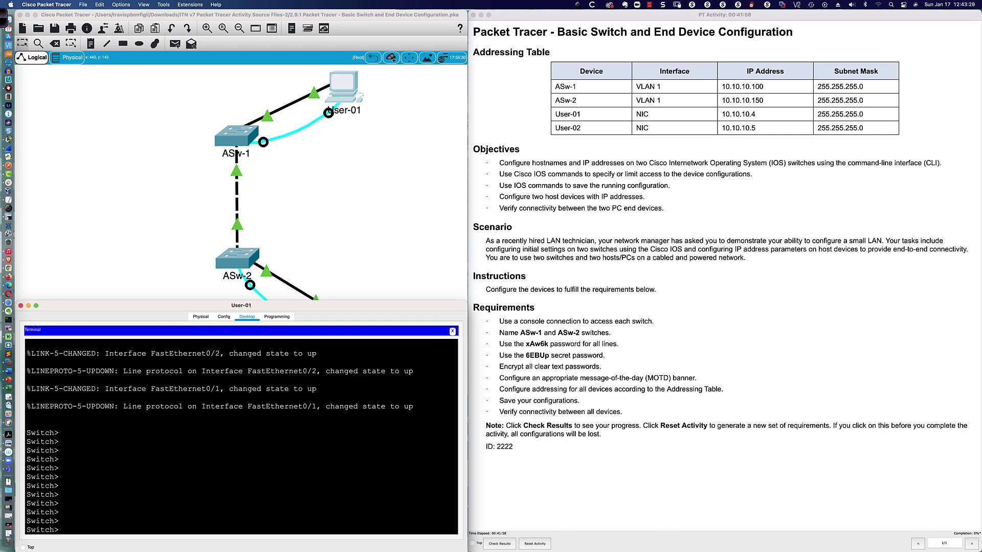
pyautogui.write('en')
pyautogui.press('Tab')
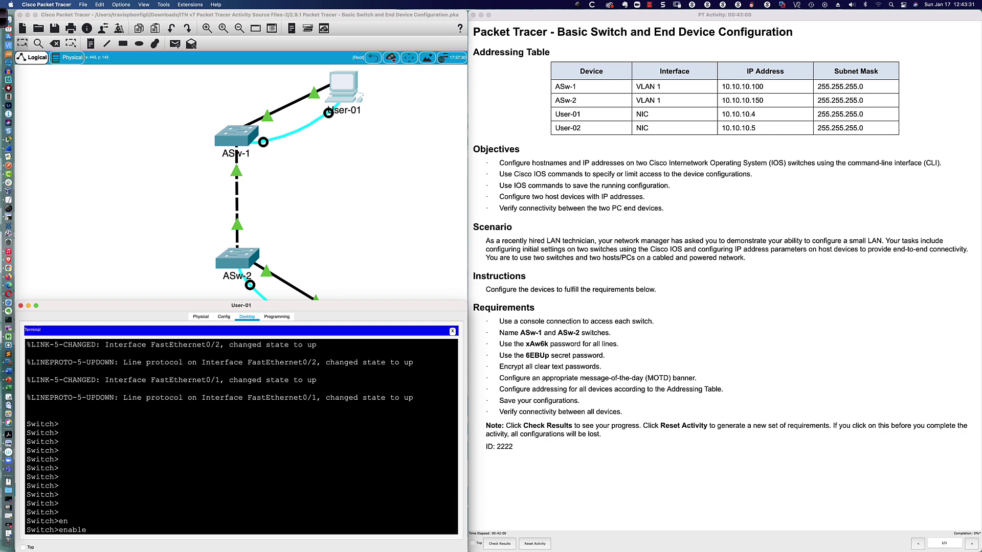
pyautogui.press('Return')
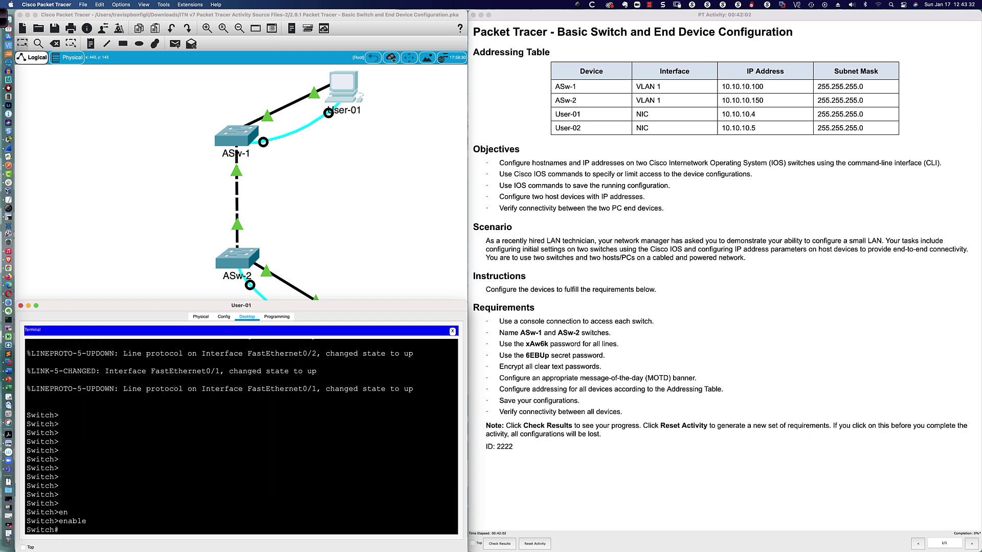
pyautogui.write('conf t')
pyautogui.press('Tab')
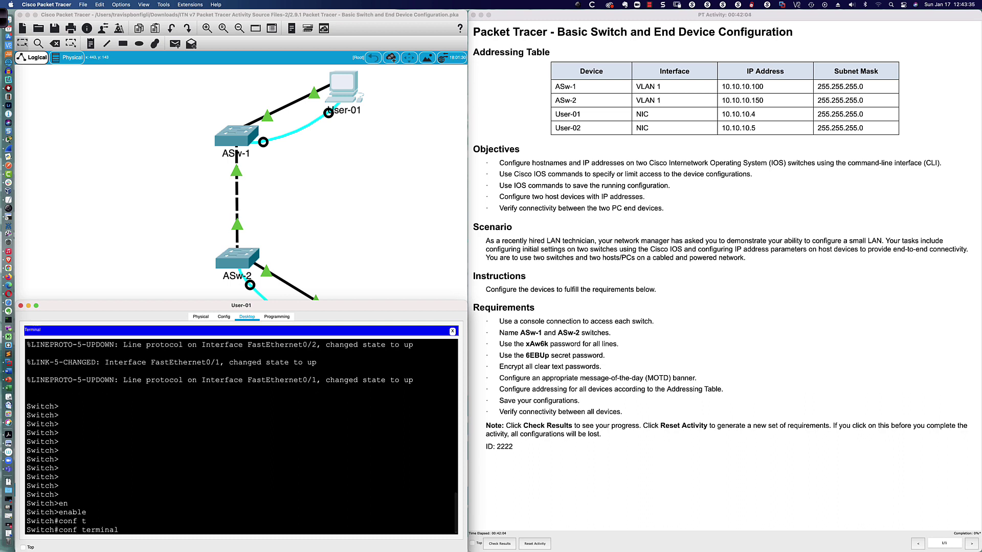
pyautogui.press('Return')
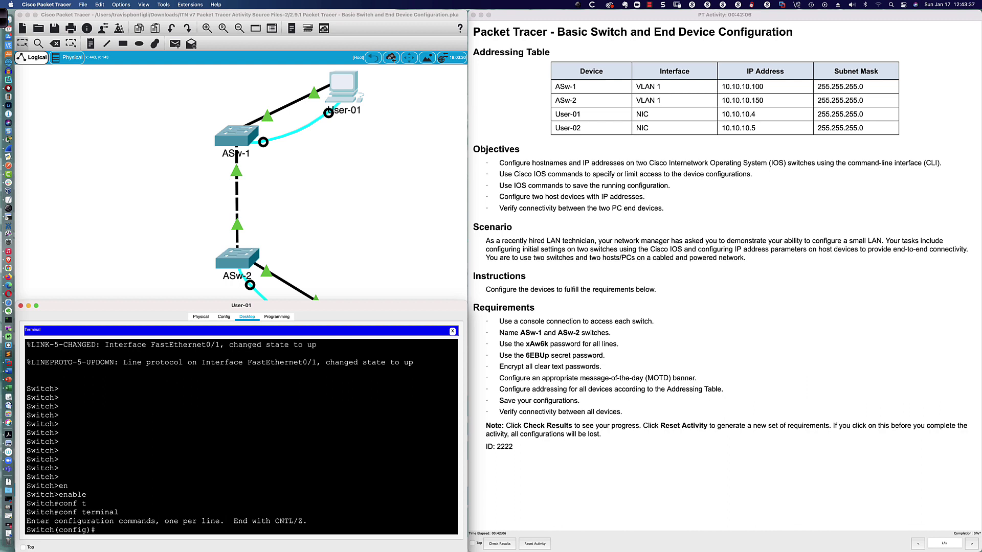
# Set the hostname ASw-1 and apply no ip domain-lookup, then move to User-02's window
pyautogui.write('host')
pyautogui.press('Tab')
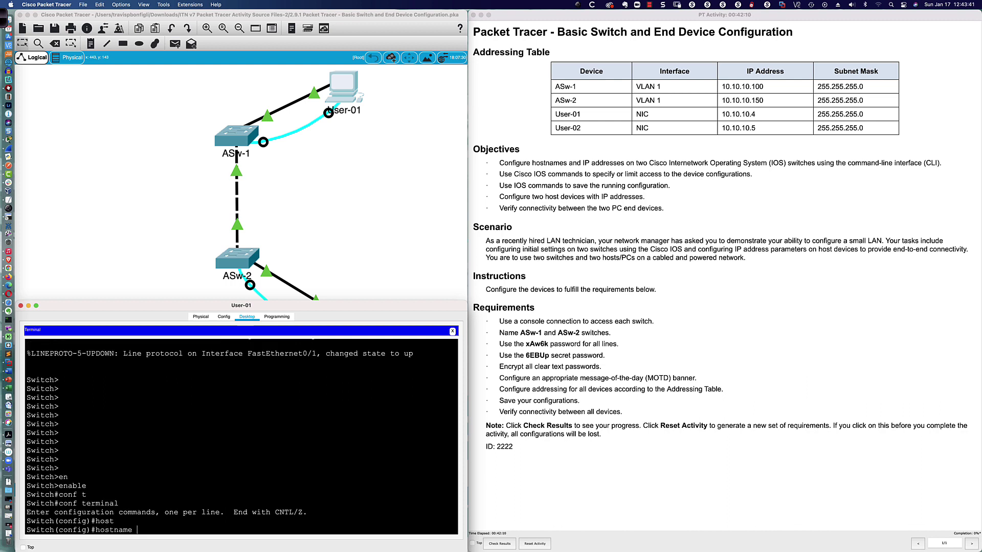
pyautogui.write('ASw-1')
pyautogui.press('Return')
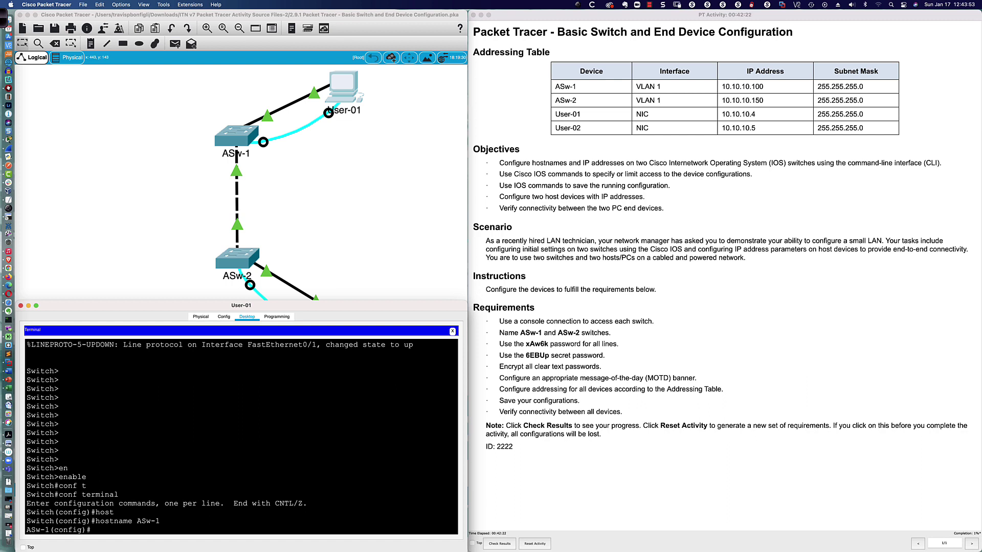
pyautogui.write('no ip domain look')
pyautogui.press('Return')
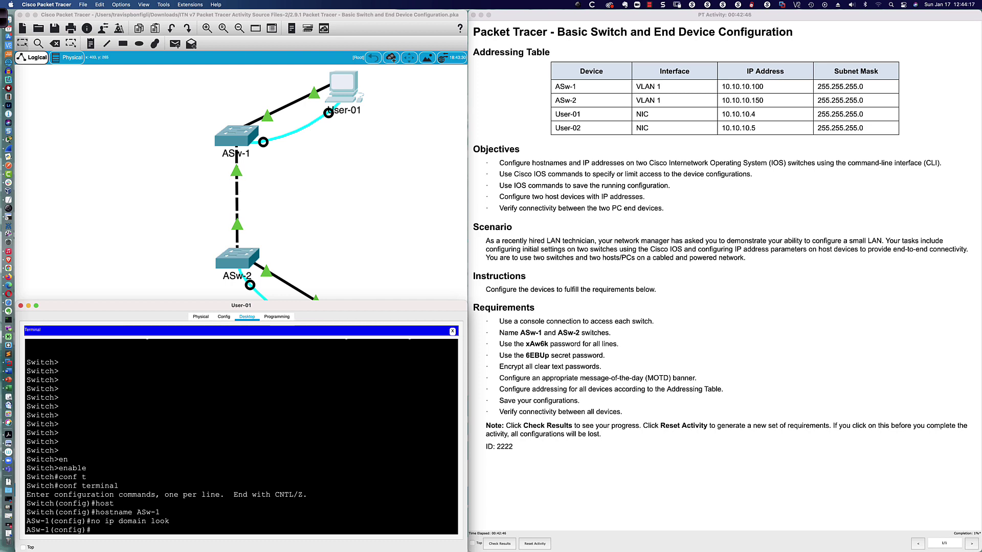
pyautogui.click(20, 305)
pyautogui.click(344, 327)
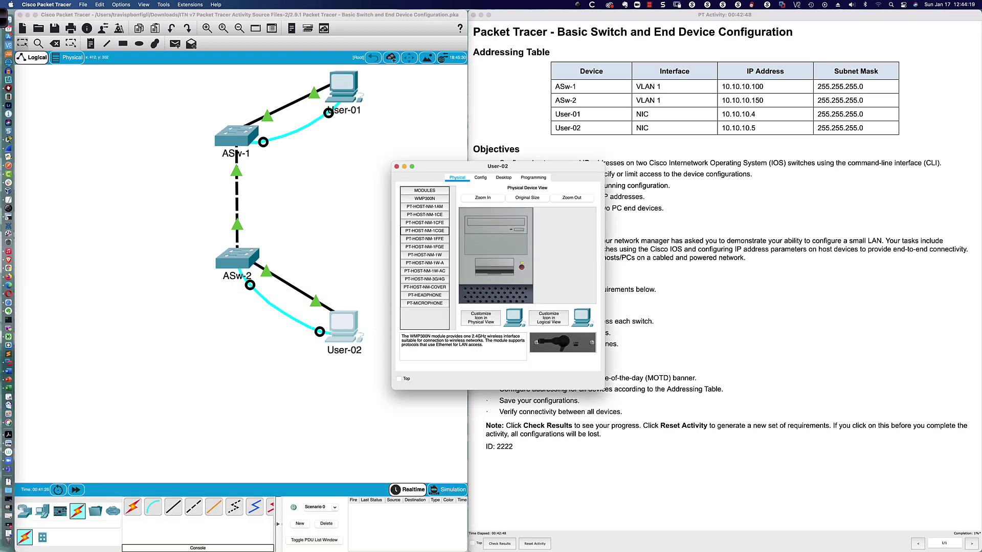
# Enlarge User-02's window and connect its Terminal to the second switch with default settings
pyautogui.moveTo(460, 166); pyautogui.dragTo(84, 328)
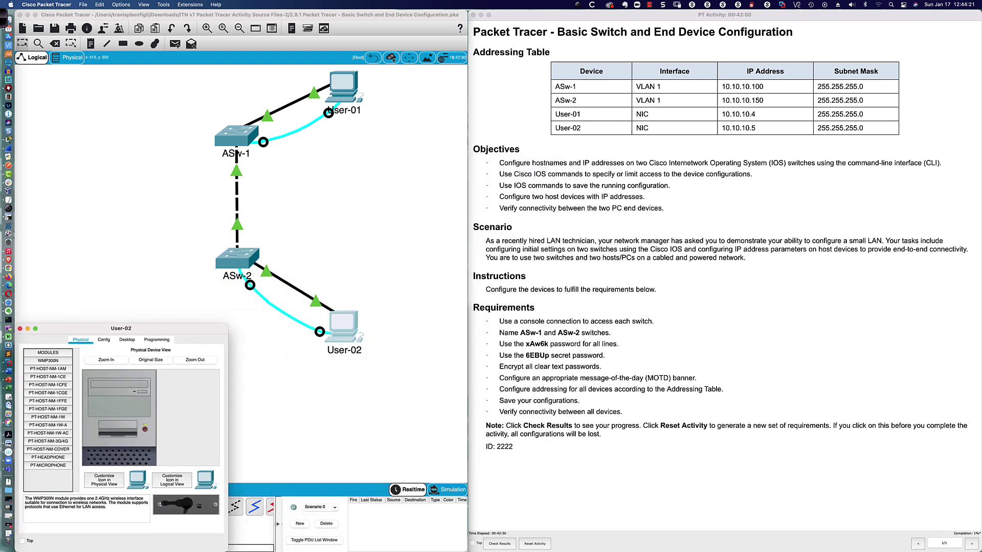
pyautogui.moveTo(228, 323); pyautogui.dragTo(467, 287)
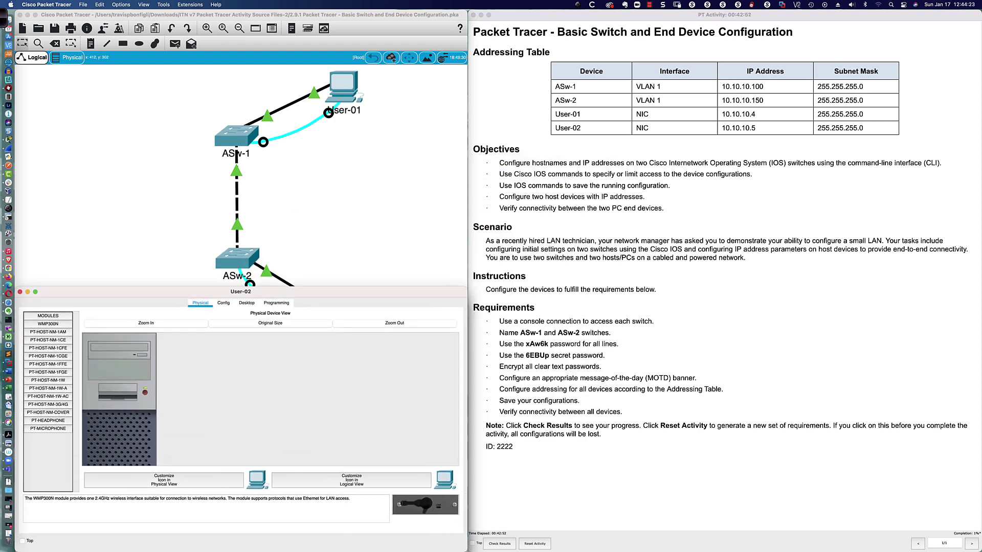
pyautogui.click(247, 303)
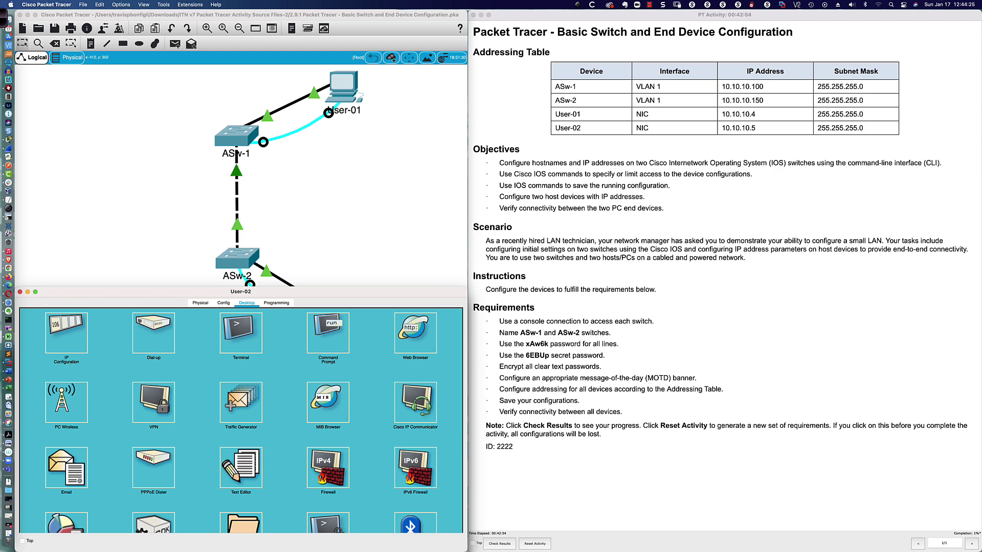
pyautogui.click(240, 332)
pyautogui.press('Return')
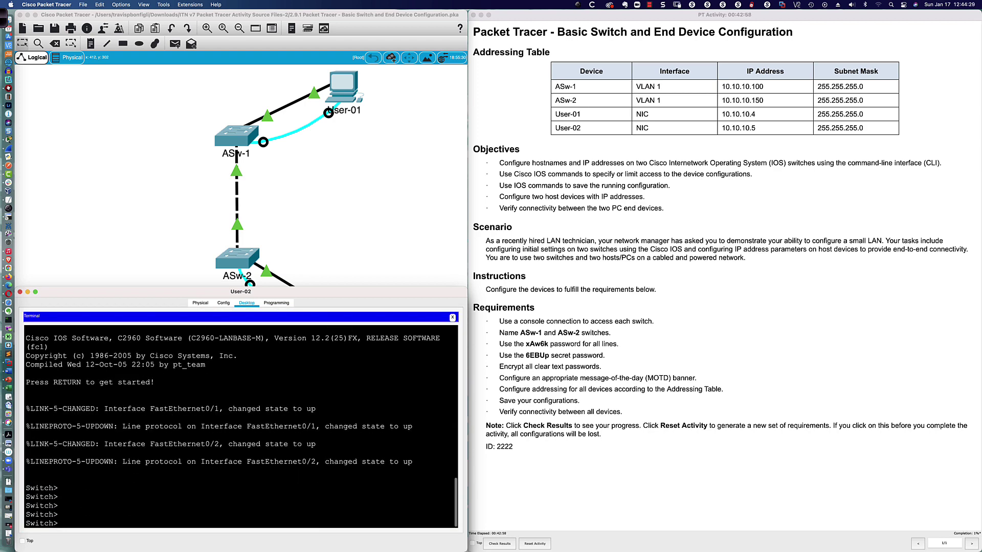
pyautogui.press('Return')
pyautogui.press('Return')
pyautogui.press('Return')
pyautogui.press('Return')
pyautogui.press('Return')
# Enter privileged mode and global configuration mode (conf t) on the second switch
pyautogui.write('en')
pyautogui.press('Tab')
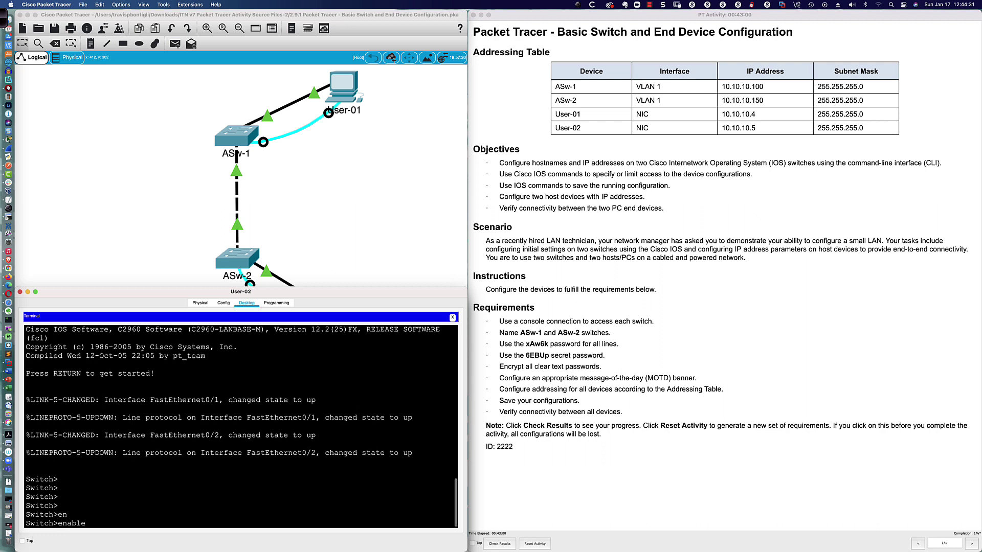
pyautogui.press('Return')
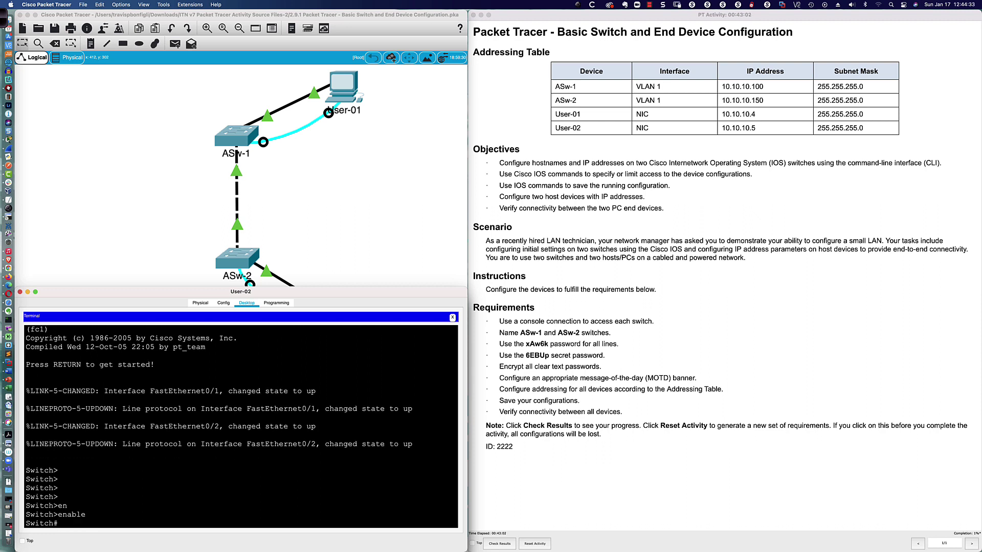
pyautogui.write('conf')
pyautogui.press('Tab')
pyautogui.write('t')
pyautogui.press('Tab')
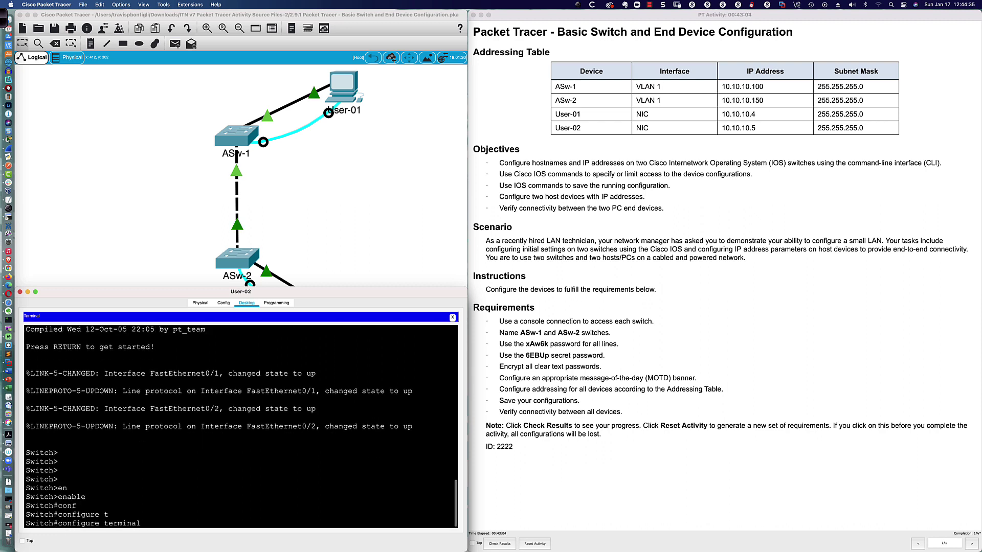
pyautogui.press('Return')
# Set the hostname ASw-2 and apply no ip domain-lookup
pyautogui.write('host')
pyautogui.press('Tab')
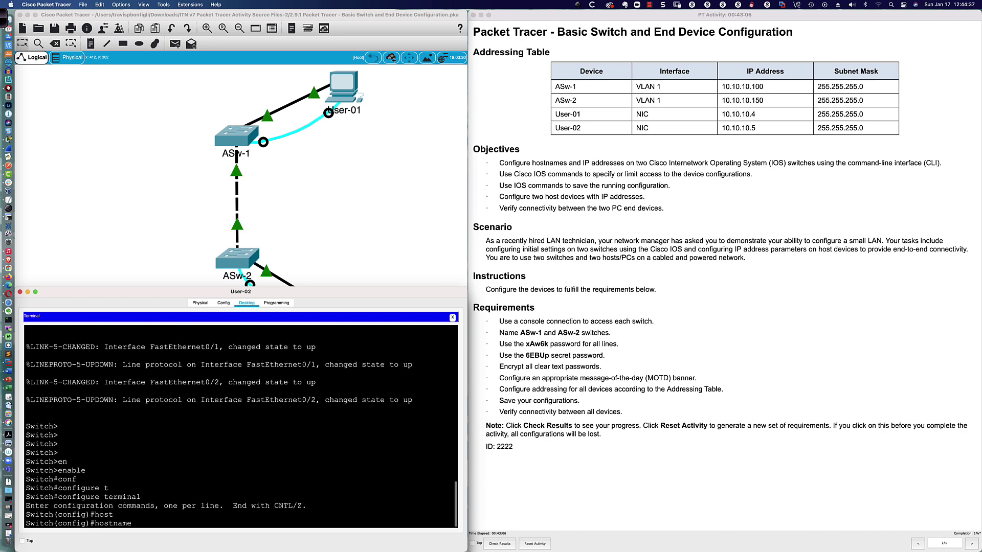
pyautogui.write('ASw-2')
pyautogui.press('Return')
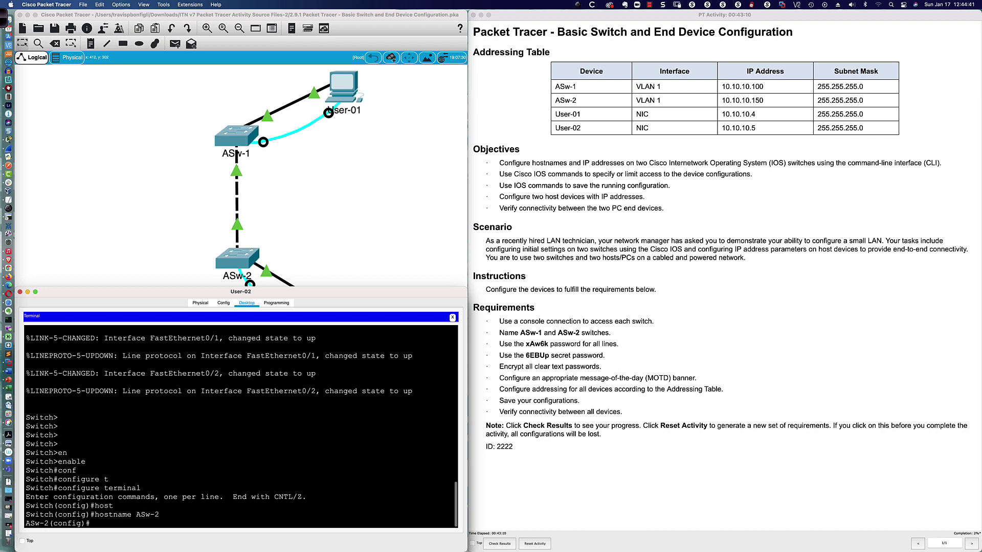
pyautogui.write('no ip domain look')
pyautogui.press('Return')
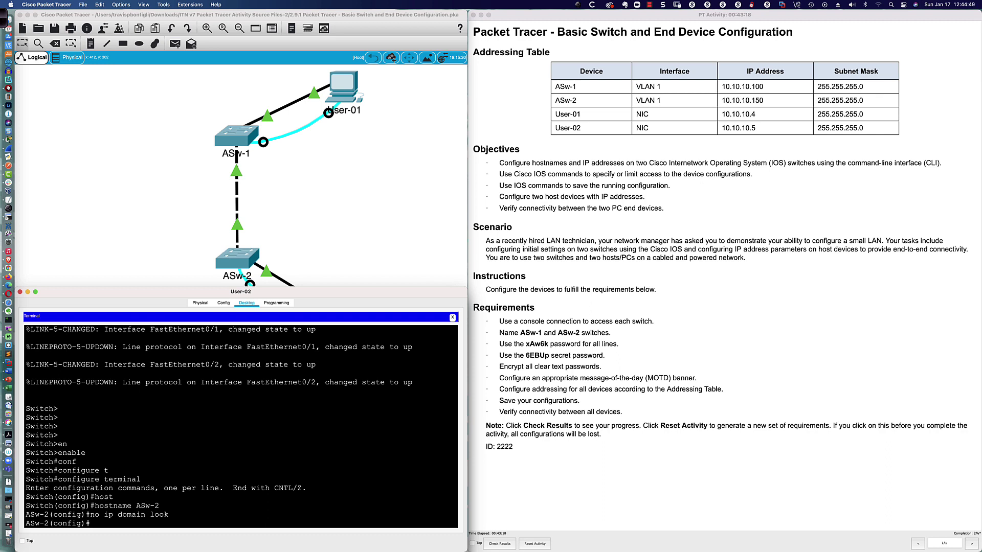
pyautogui.press('Return')
pyautogui.press('Return')
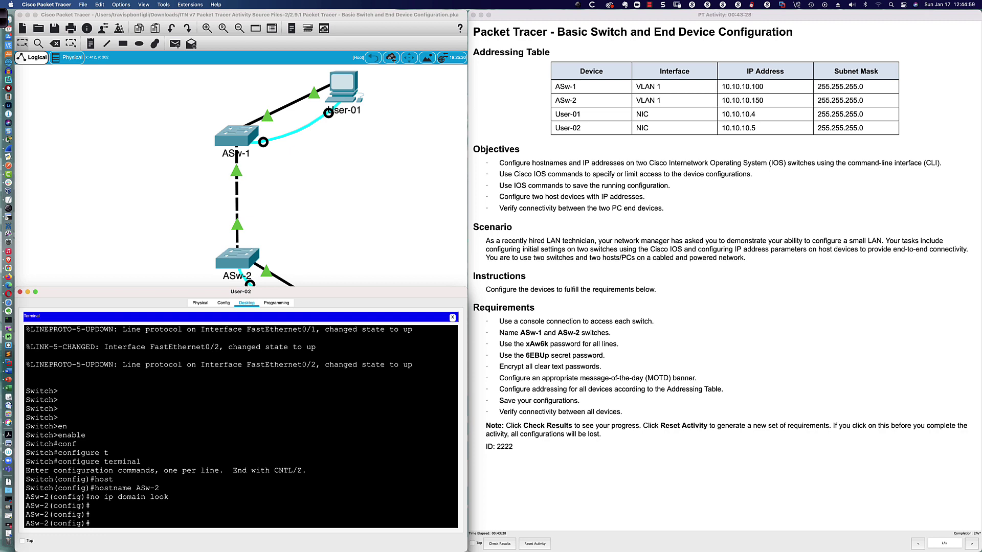
pyautogui.write('do sh run')
# Show ASw-2's running configuration and page down to the console and vty line sections
pyautogui.press('Return')
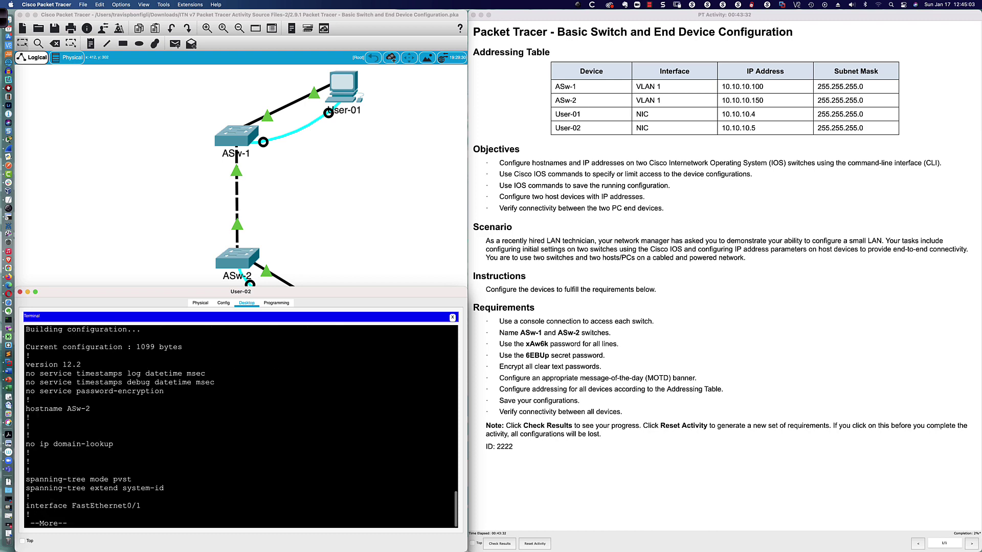
pyautogui.press('space')
pyautogui.press('space')
pyautogui.press('space')
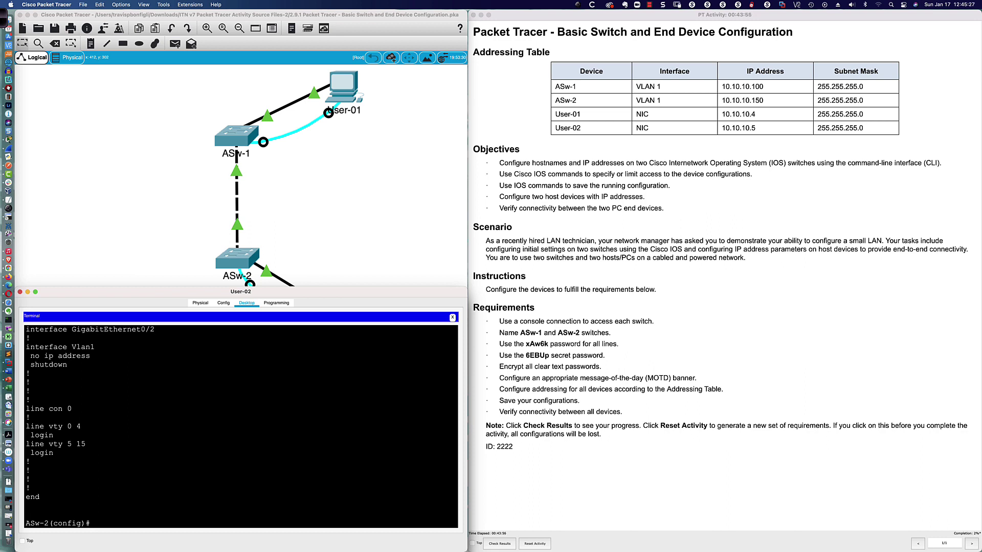
# On ASw-2's console line 0, set the lab's line password and enable login
pyautogui.write('ine con 0')
pyautogui.press('Return')
pyautogui.write('pas')
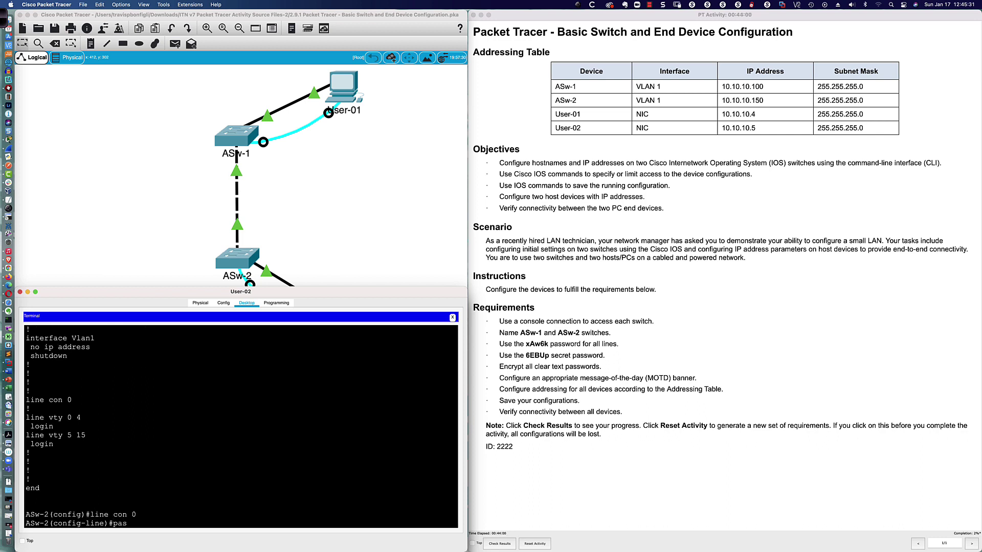
pyautogui.press('Tab')
pyautogui.write('x')
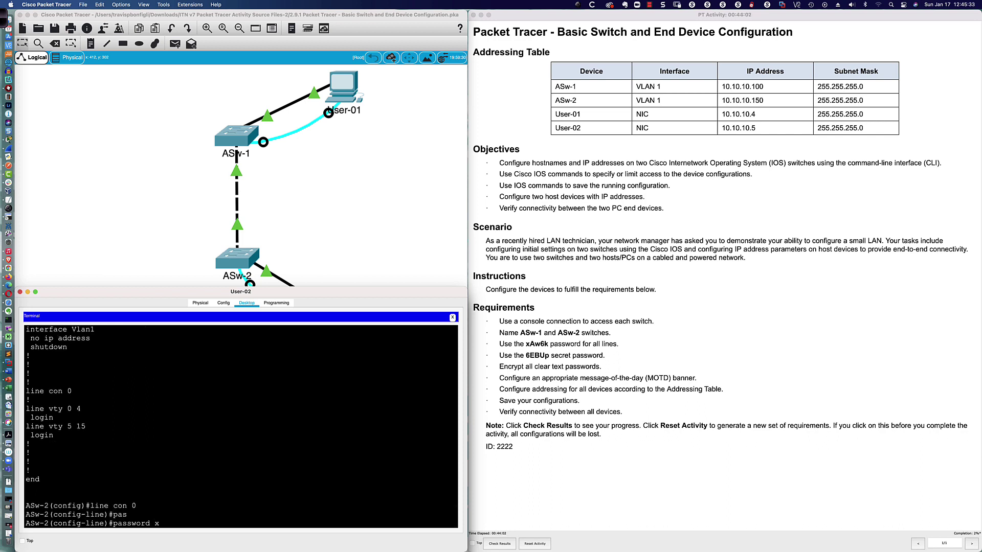
pyautogui.write('Aw6k')
pyautogui.press('Return')
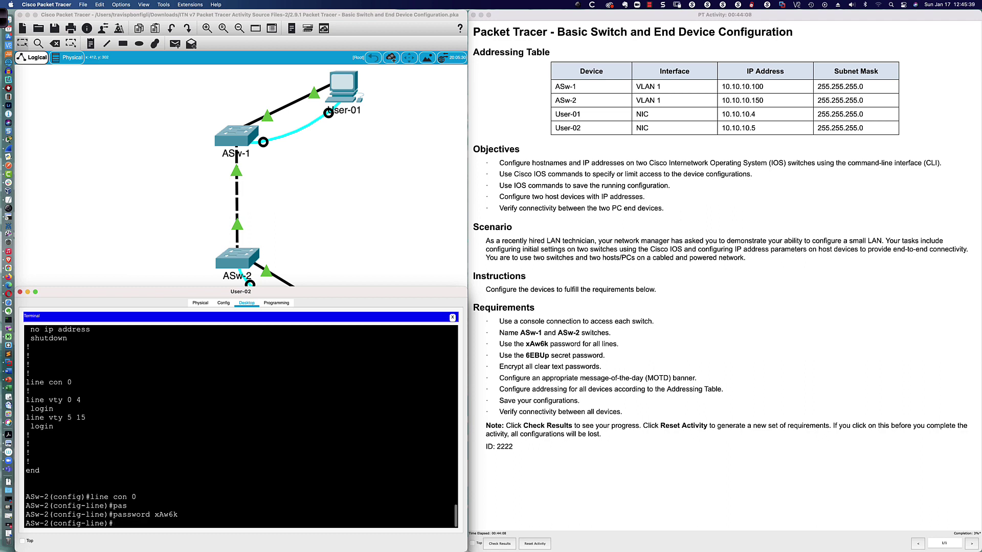
pyautogui.write('log')
pyautogui.press('Tab')
pyautogui.press('Return')
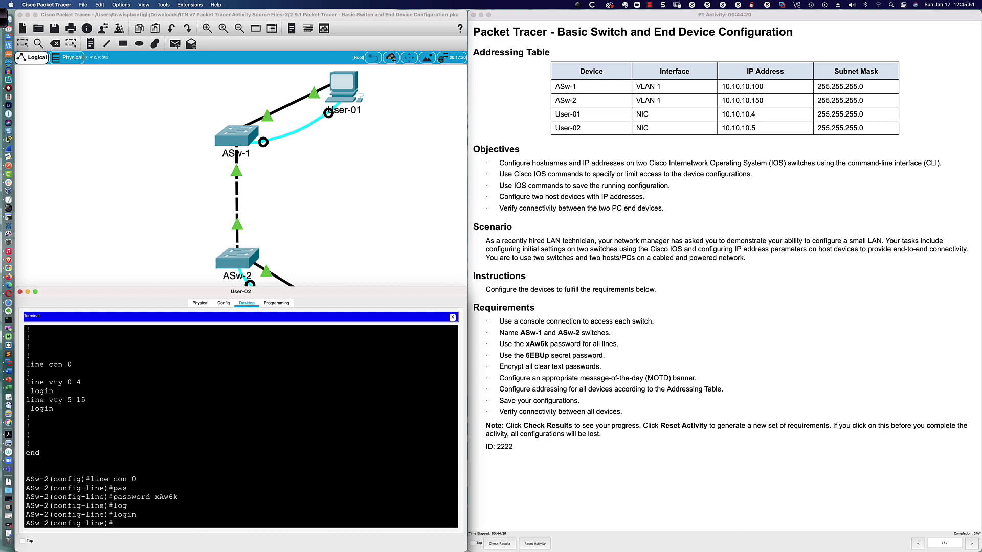
pyautogui.press('Return')
pyautogui.press('Return')
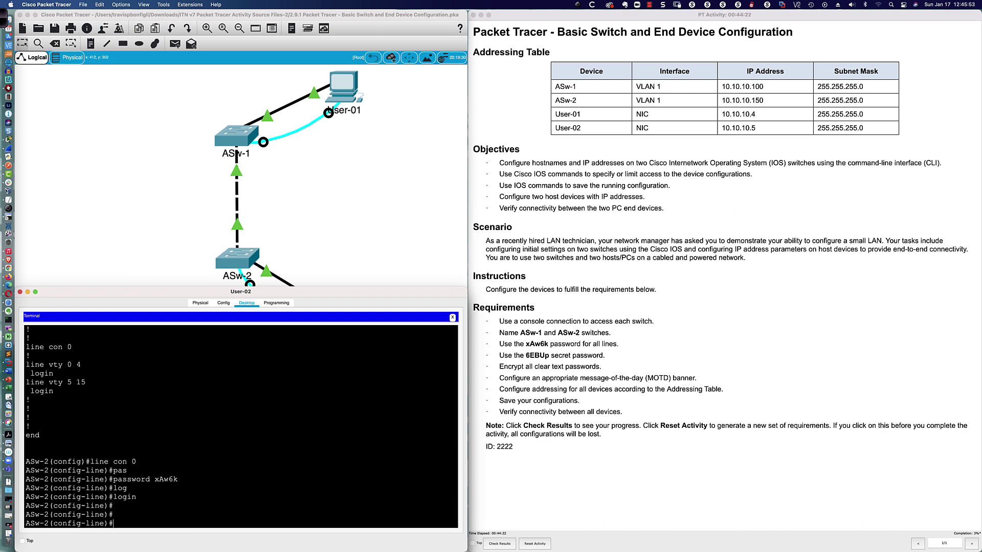
# Give ASw-2's vty lines 0 15 the same line password
pyautogui.write('line vty 0 15')
pyautogui.press('Return')
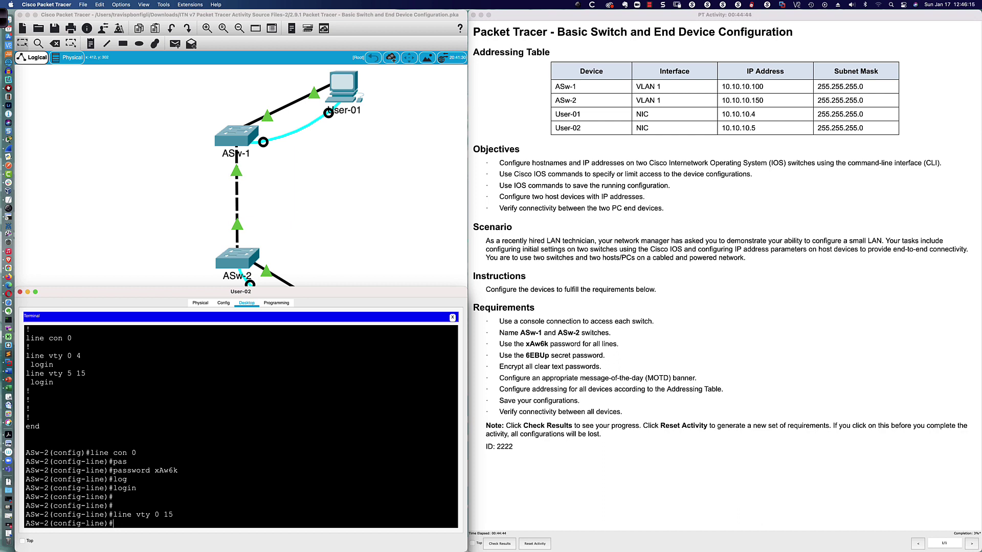
pyautogui.write('pas')
pyautogui.press('Tab')
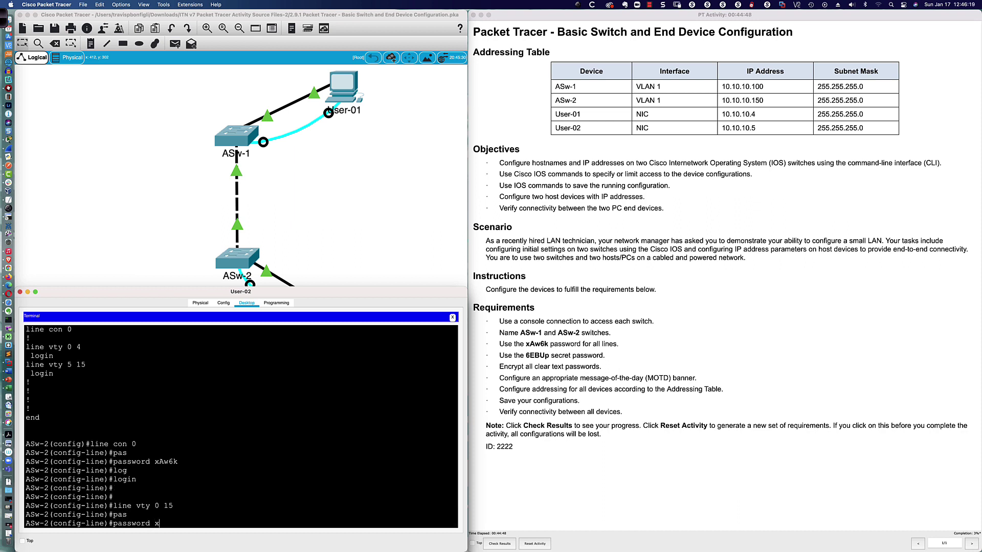
pyautogui.write('xAw6k')
pyautogui.press('Return')
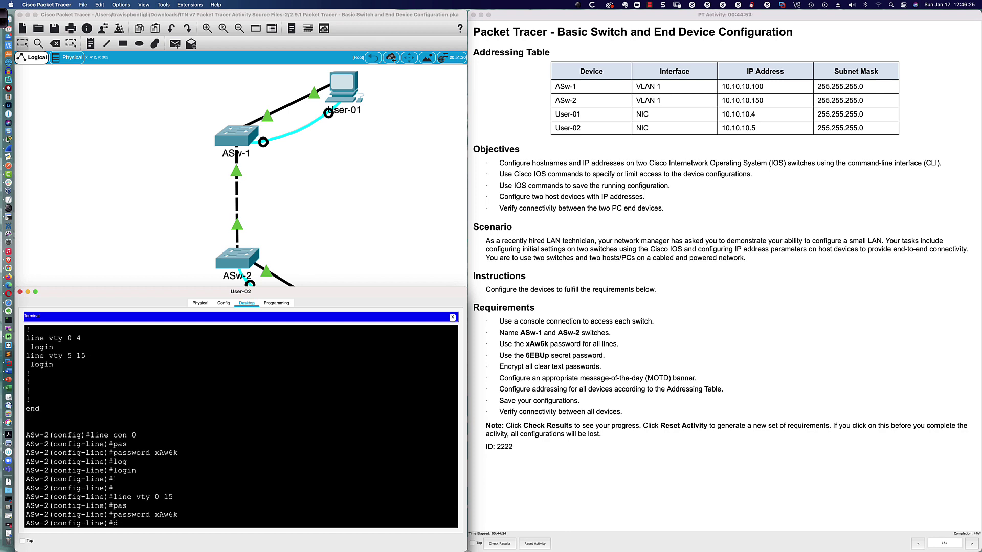
# Run do sh run on ASw-2 and page through the 1154-byte configuration to the end
pyautogui.write('do sh run')
pyautogui.press('Return')
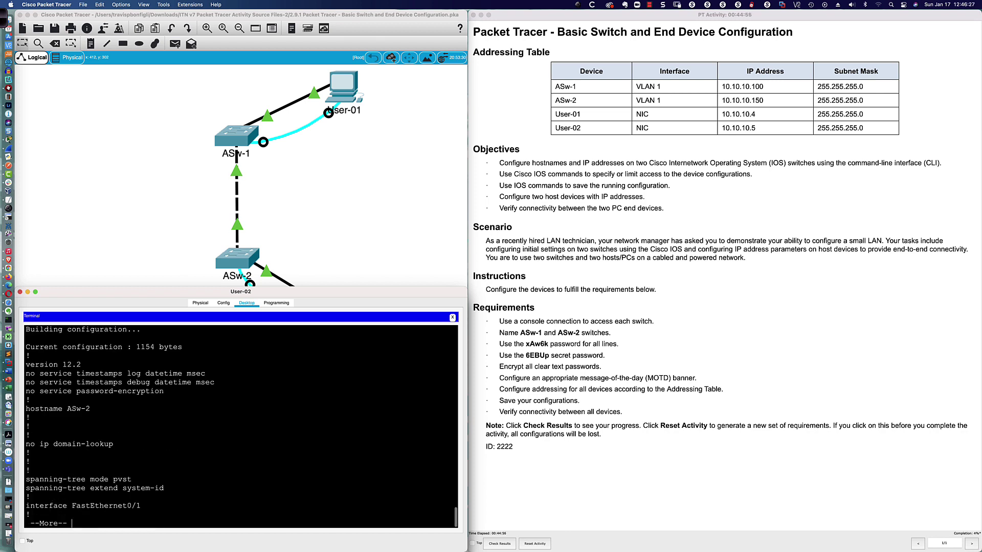
pyautogui.press('space')
pyautogui.press('space')
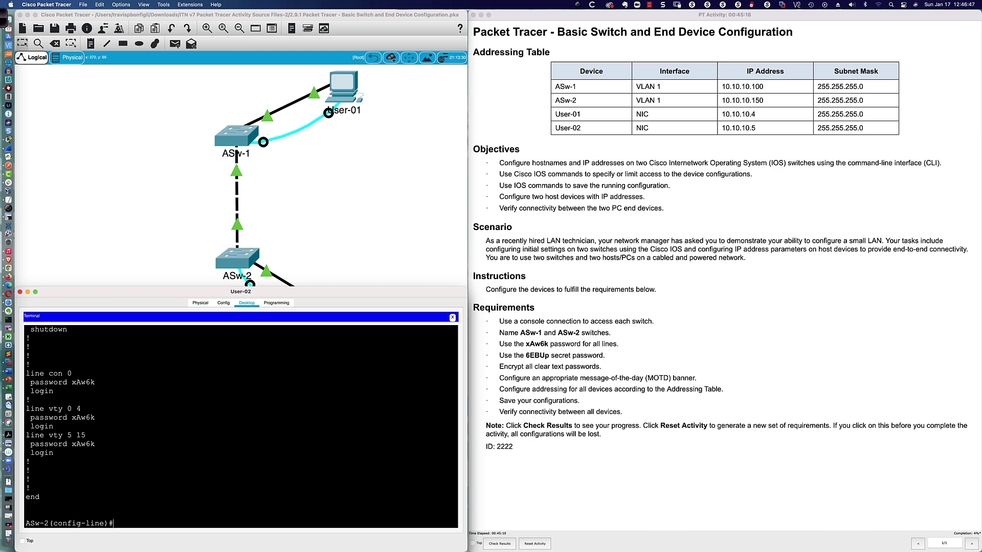
# In User-01's terminal, set ASw-1's console line 0 to require login with the lab's line password
pyautogui.press('super+grave')
pyautogui.press('super+grave')
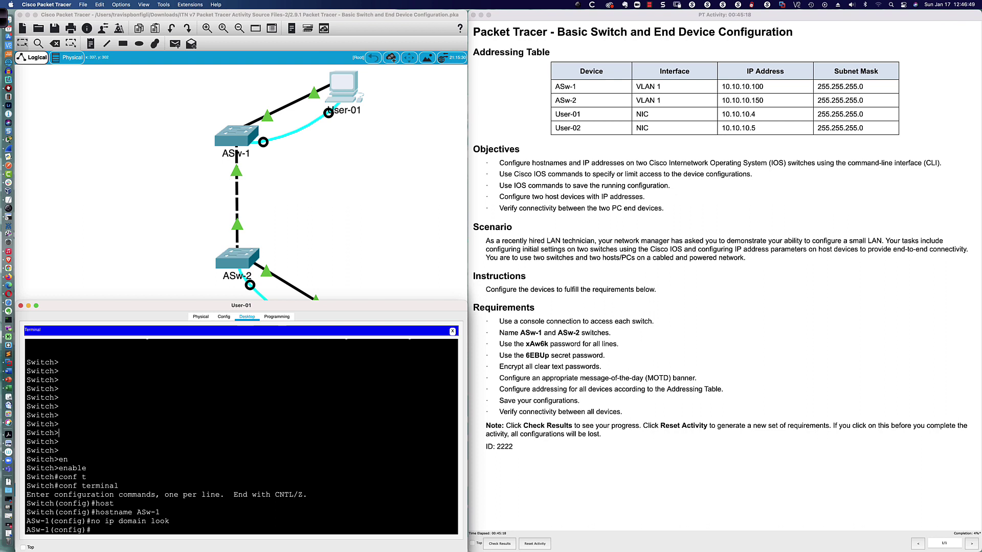
pyautogui.press('Return')
pyautogui.press('Return')
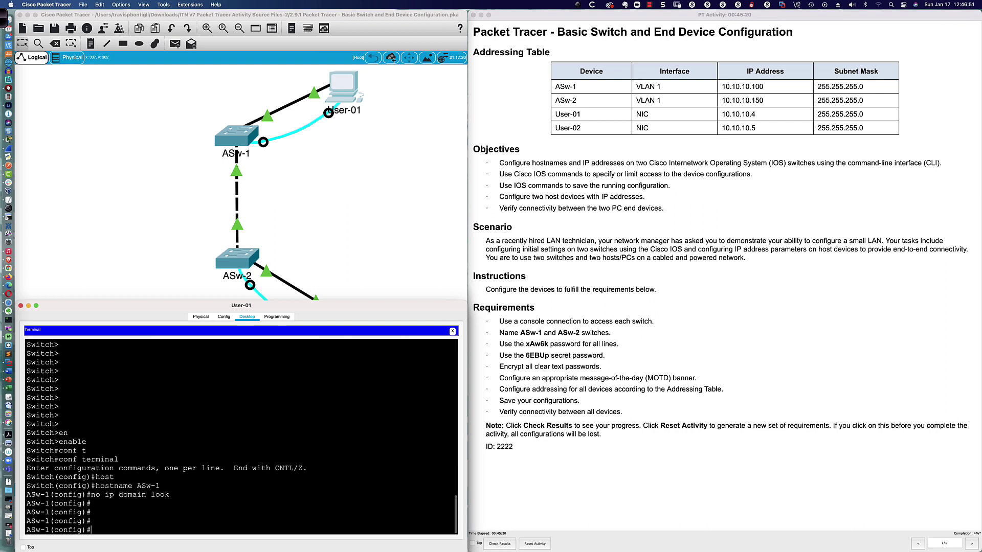
pyautogui.write('line con 0')
pyautogui.press('Return')
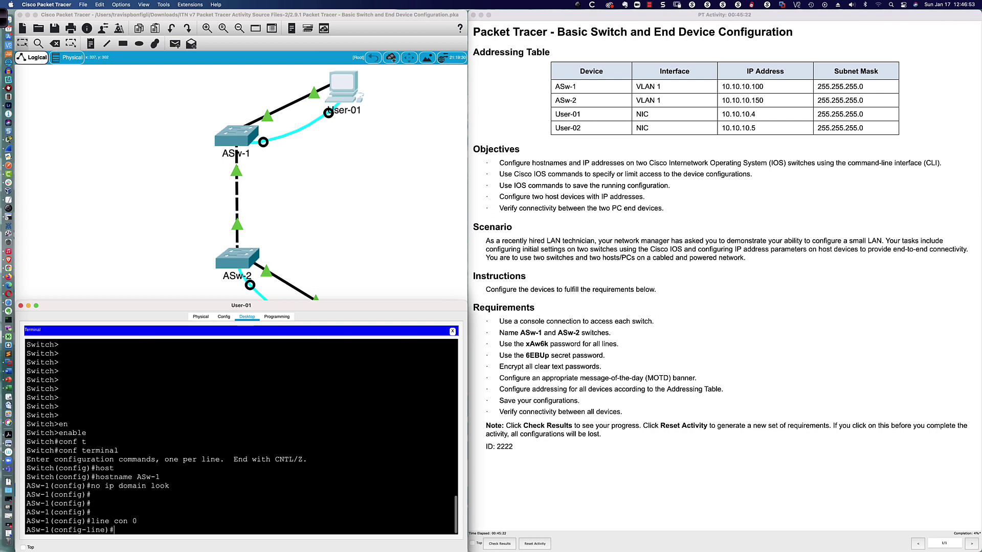
pyautogui.write('login')
pyautogui.press('Return')
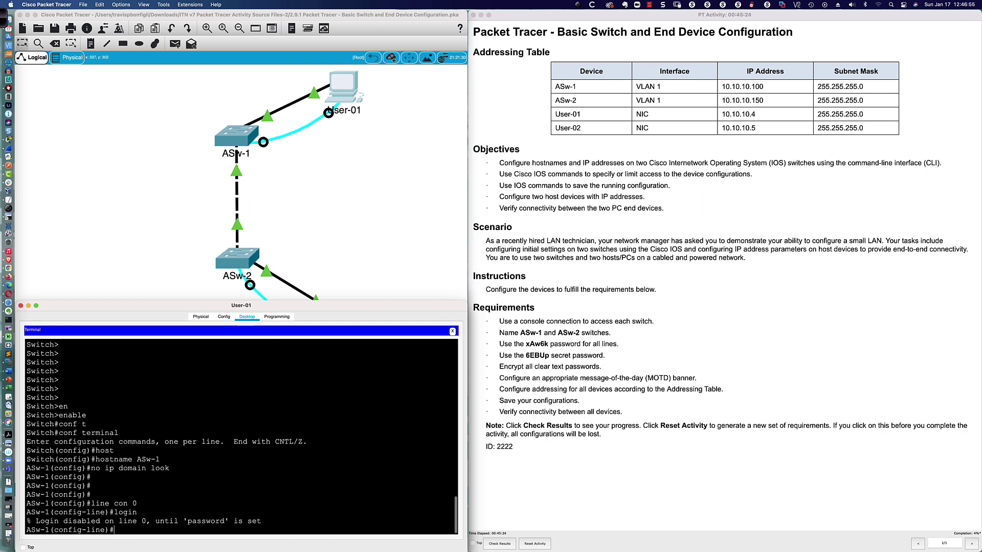
pyautogui.press('Return')
pyautogui.press('Return')
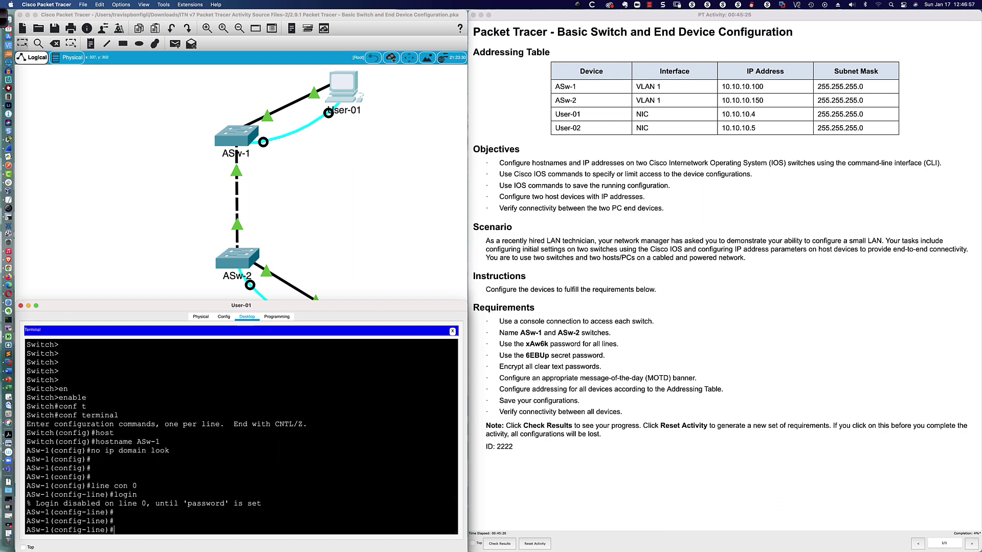
pyautogui.write('pas')
pyautogui.press('Tab')
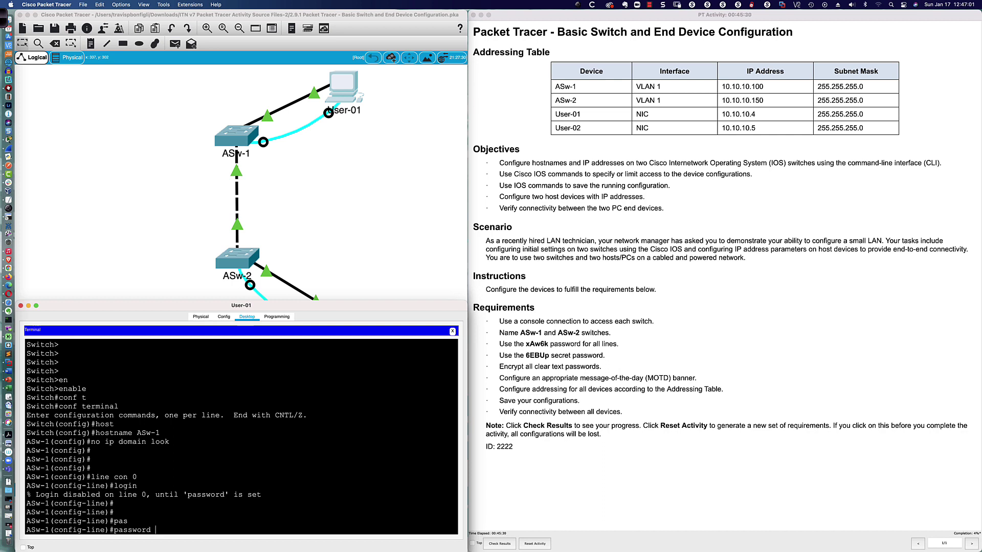
pyautogui.write('xAw6k')
pyautogui.press('Return')
pyautogui.write('logn')
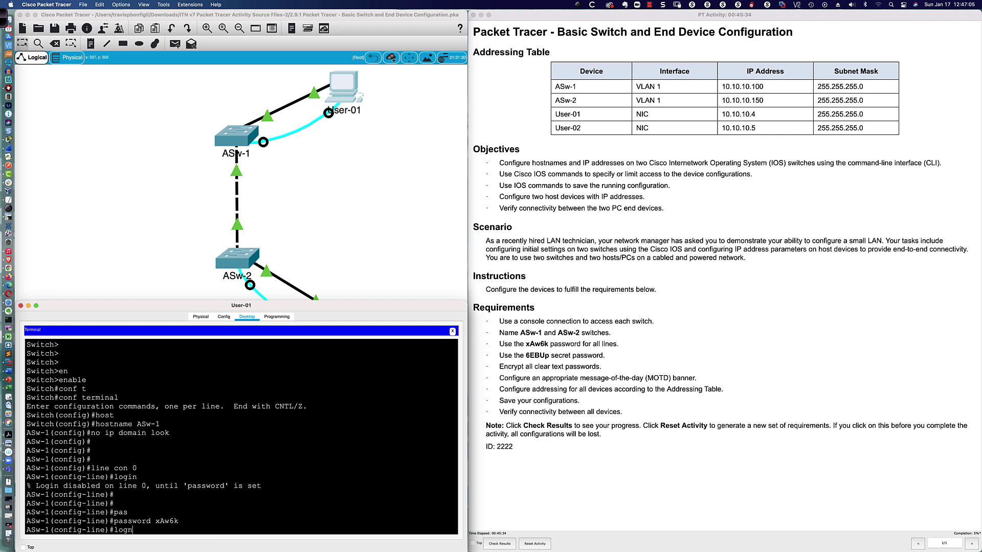
pyautogui.press('BackSpace')
pyautogui.write('ing')
pyautogui.press('Return')
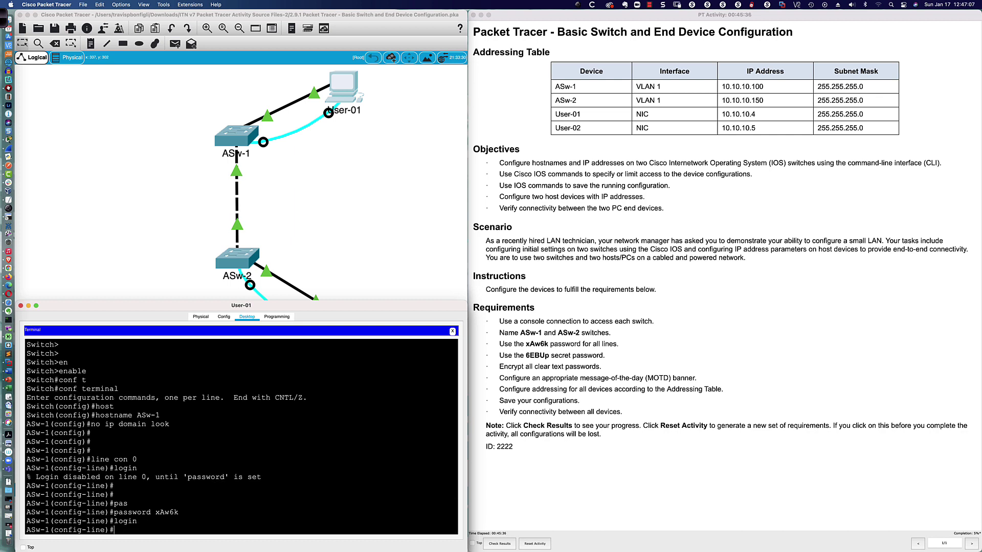
# Set the same line password on ASw-1's vty lines 0 15
pyautogui.write('line vty 0 15')
pyautogui.press('Return')
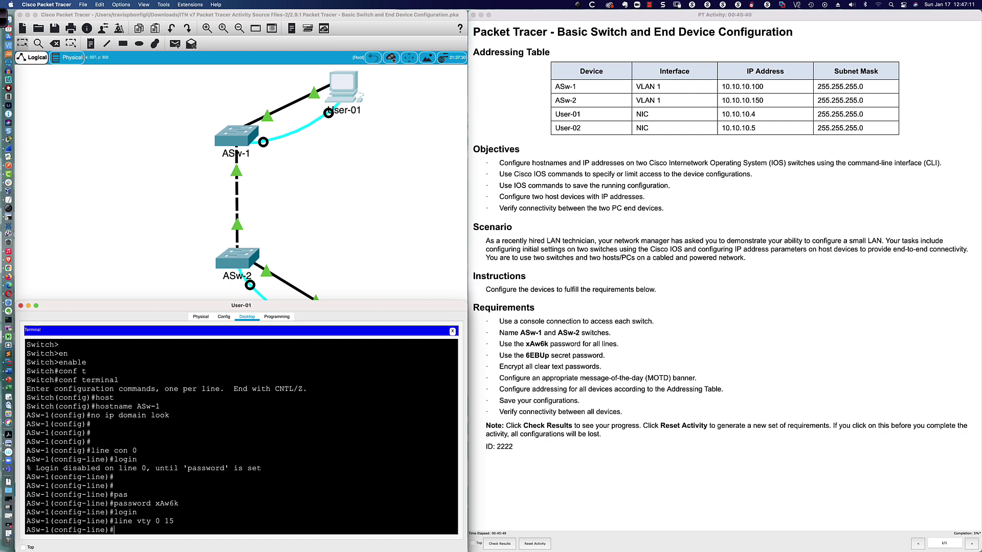
pyautogui.write('pass')
pyautogui.press('Return')
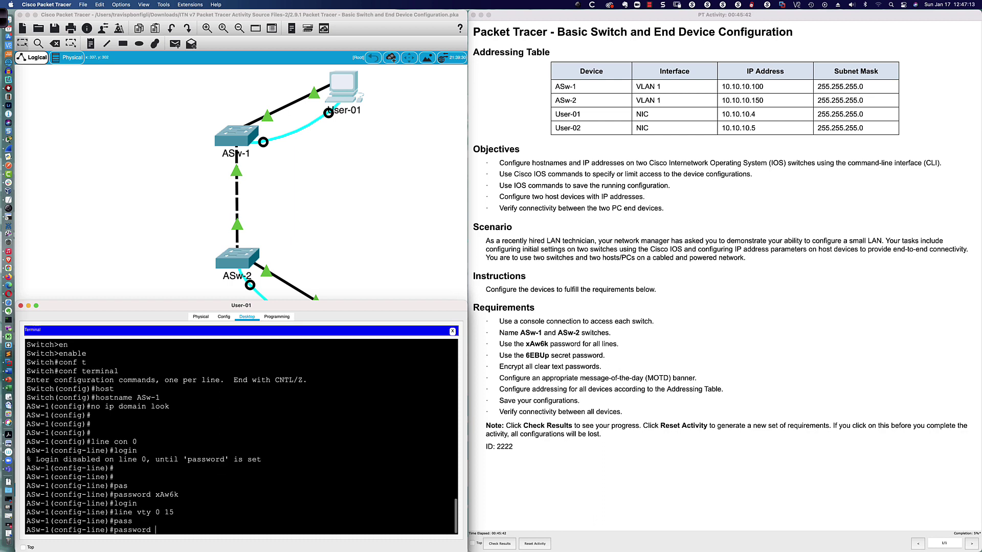
pyautogui.write('password xAw6k')
pyautogui.press('Return')
pyautogui.press('Return')
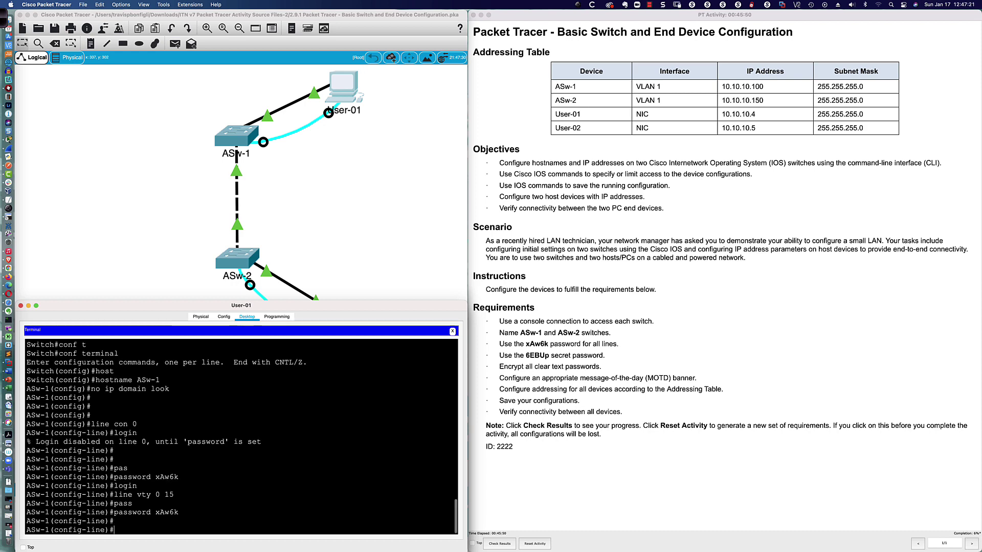
pyautogui.press('Return')
pyautogui.press('Return')
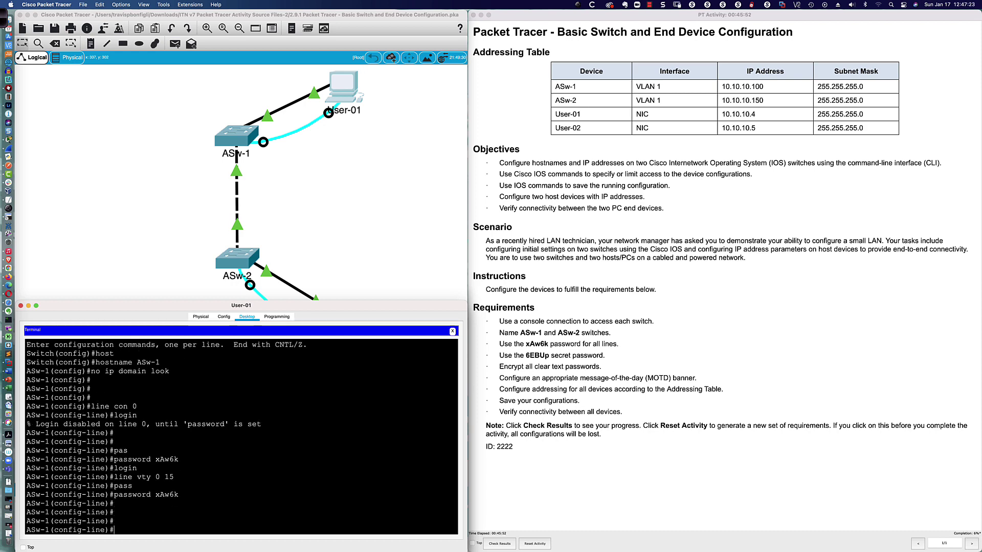
# Page through ASw-1's running configuration with do sh run to check the line passwords
pyautogui.write('do sh run')
pyautogui.press('Return')
pyautogui.press('space')
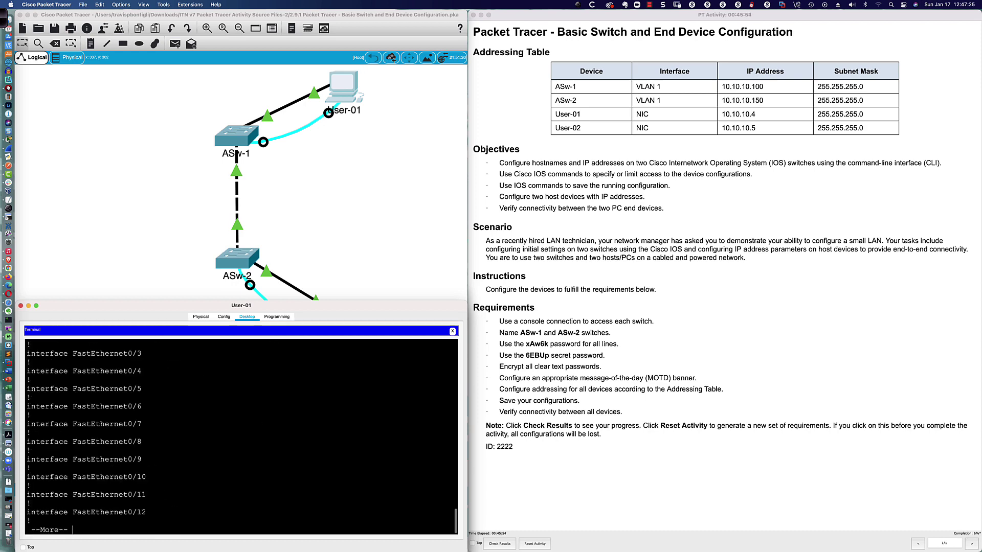
pyautogui.press('space')
pyautogui.press('space')
pyautogui.press('space')
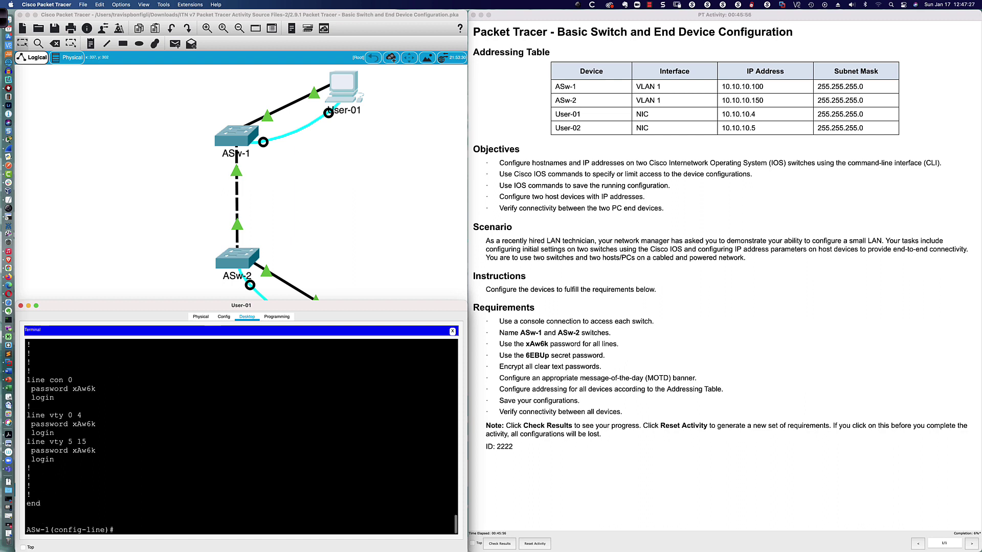
# Enable logging synchronous on ASw-1's console line 0 and close the User-01 window
pyautogui.write('line con -0')
pyautogui.press('Return')
pyautogui.write('logg sy')
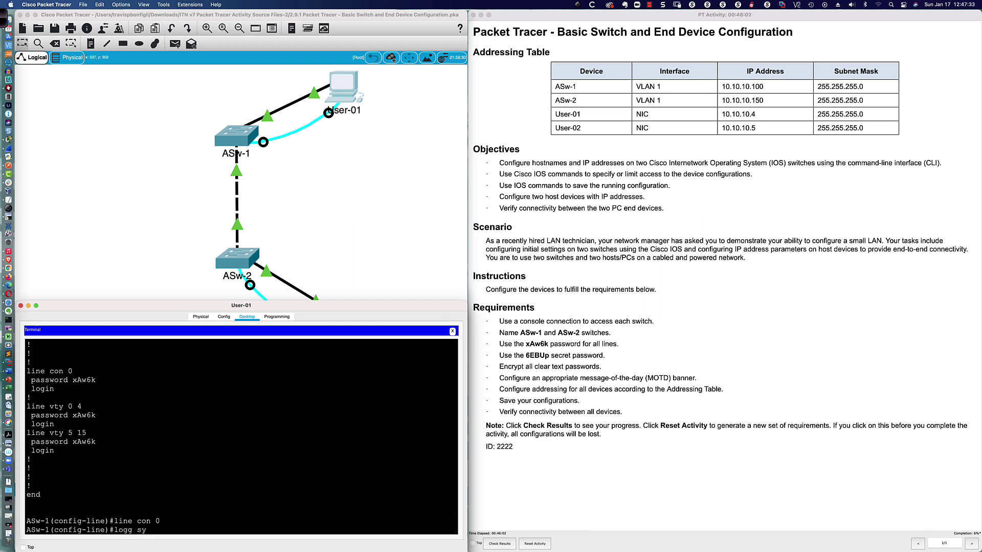
pyautogui.write('nc')
pyautogui.press('Return')
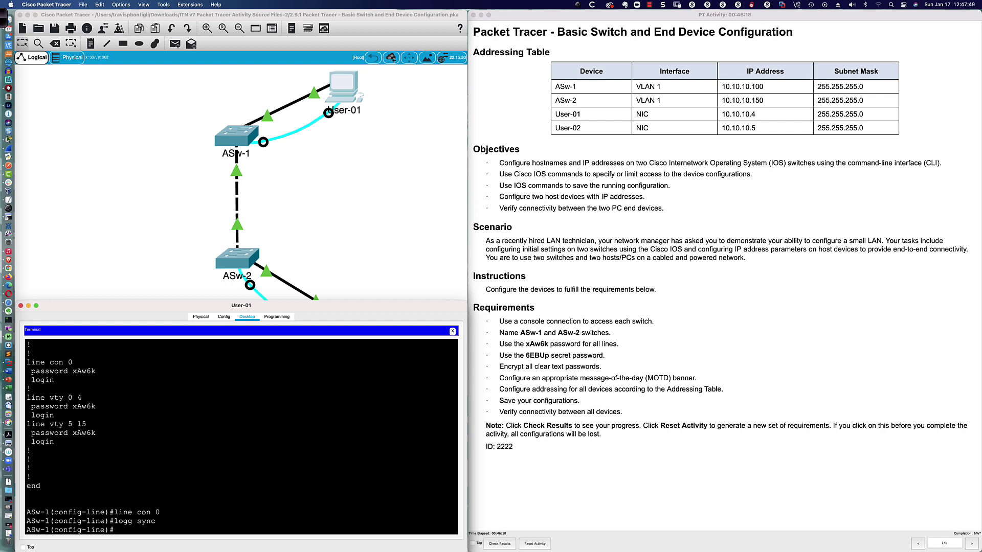
pyautogui.press('super+w')
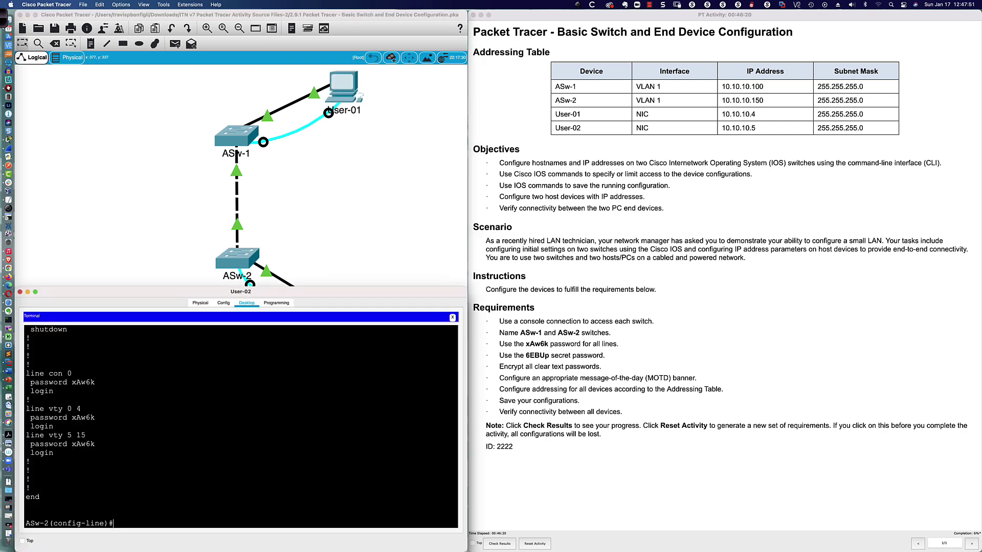
# Apply logging synchronous on ASw-2's console line 0 and close the User-02 window
pyautogui.write('line con 0')
pyautogui.press('Return')
pyautogui.write('logg sync')
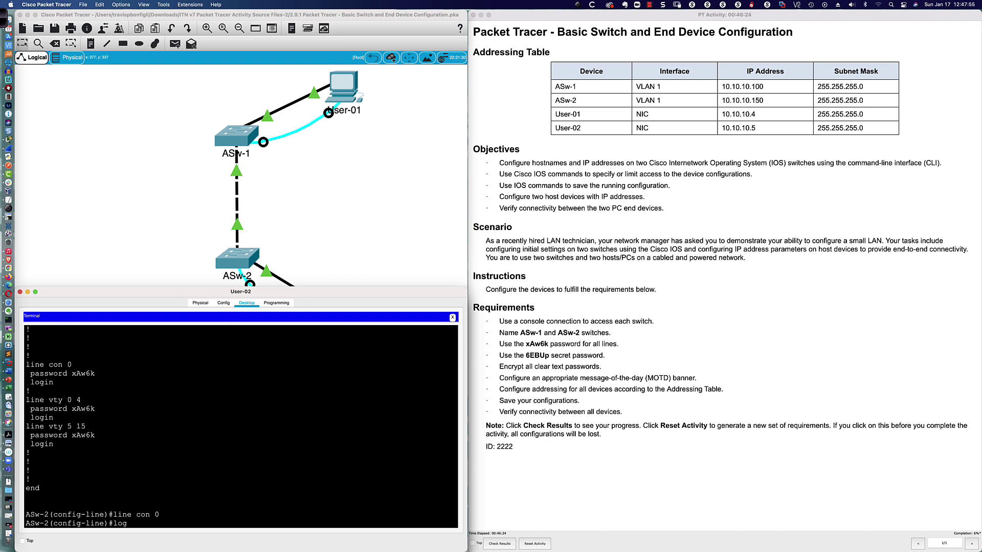
pyautogui.press('Return')
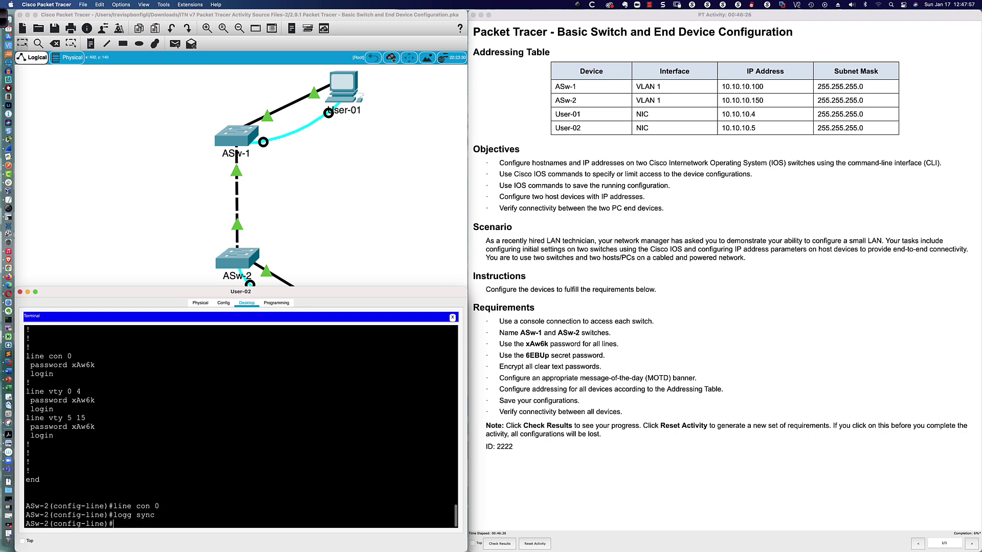
pyautogui.press('super+w')
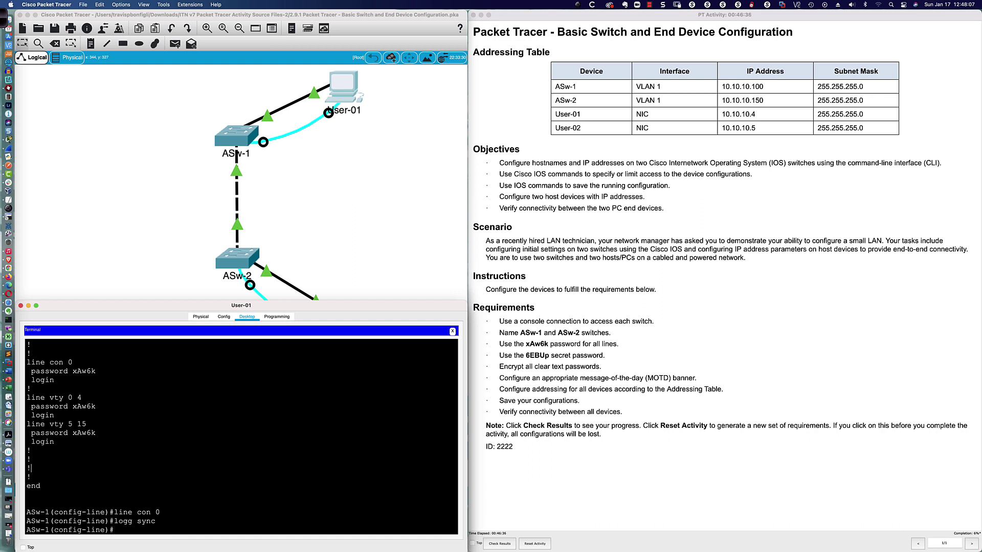
# Return to global configuration and set ASw-1's enable secret to the required password, then close User-01's terminal
pyautogui.write('exit')
pyautogui.press('Return')
pyautogui.press('Return')
pyautogui.press('Return')
pyautogui.press('Return')
pyautogui.press('Return')
pyautogui.press('Return')
pyautogui.press('Return')
pyautogui.press('Return')
pyautogui.write('ena')
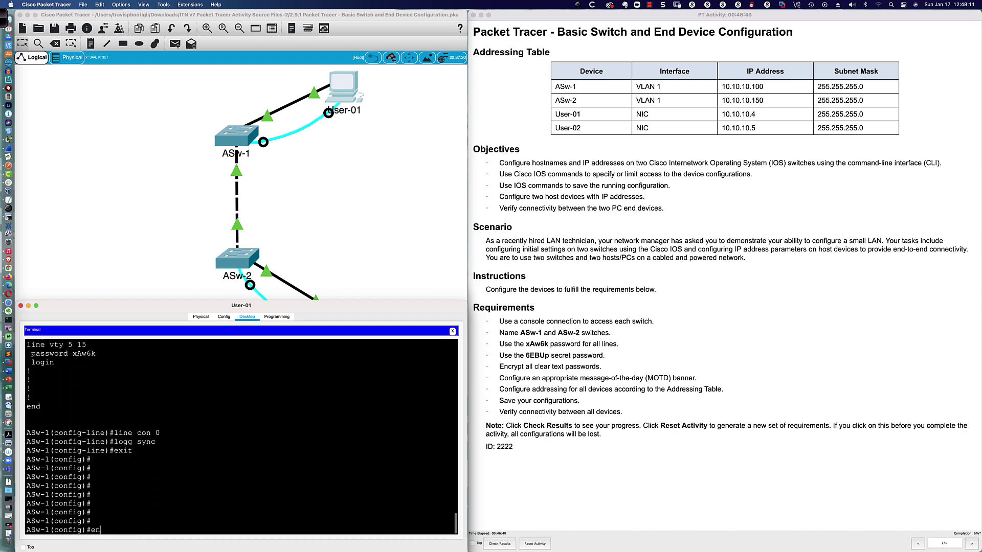
pyautogui.press('Tab')
pyautogui.write('pas')
pyautogui.press('Tab')
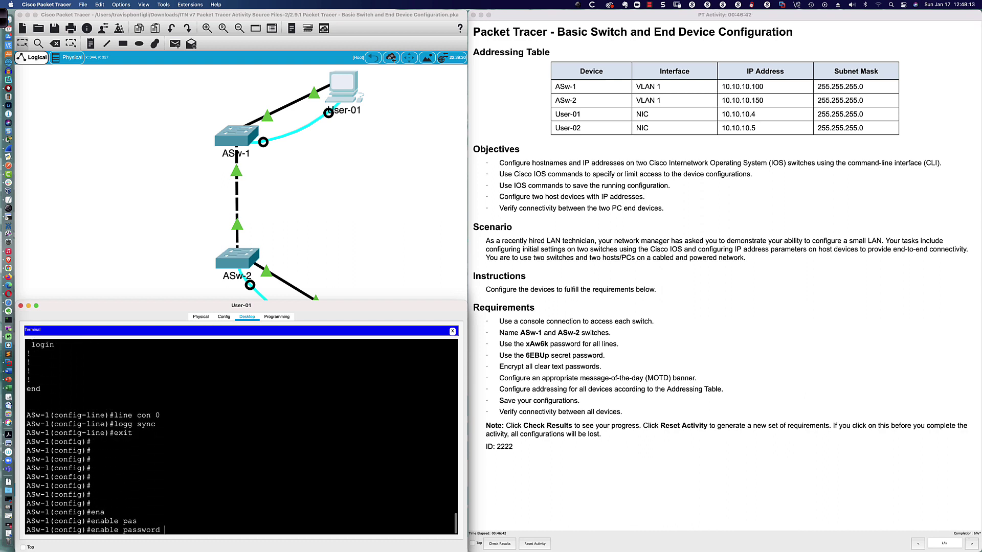
pyautogui.press('BackSpace')
pyautogui.press('BackSpace')
pyautogui.press('BackSpace')
pyautogui.press('BackSpace')
pyautogui.press('BackSpace')
pyautogui.press('BackSpace')
pyautogui.write('?')
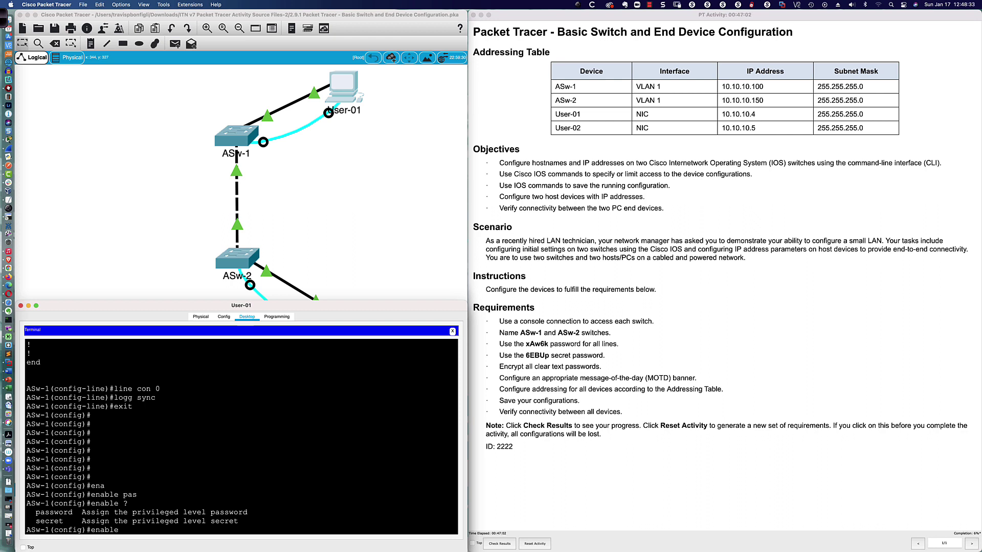
pyautogui.write('sec')
pyautogui.press('Tab')
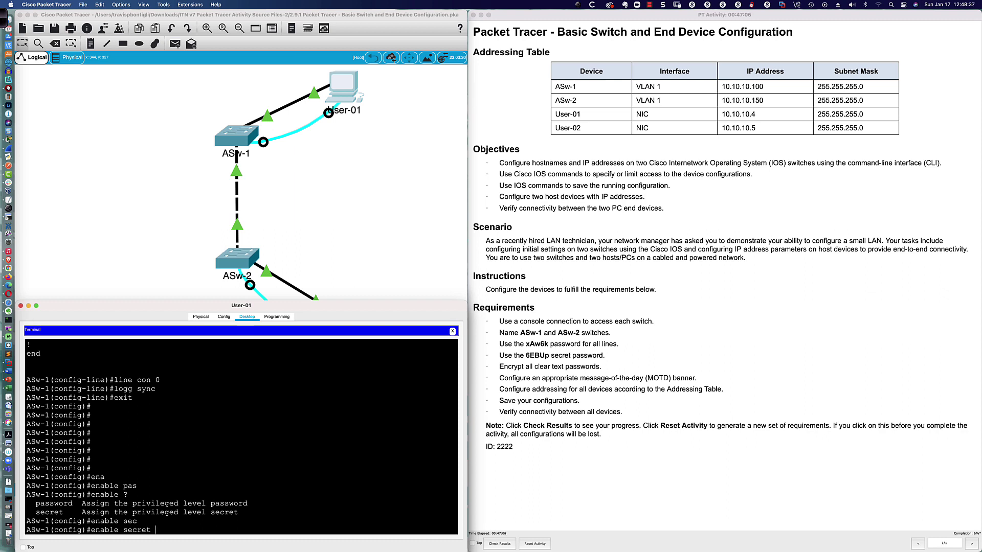
pyautogui.write('6EBUp')
pyautogui.press('Return')
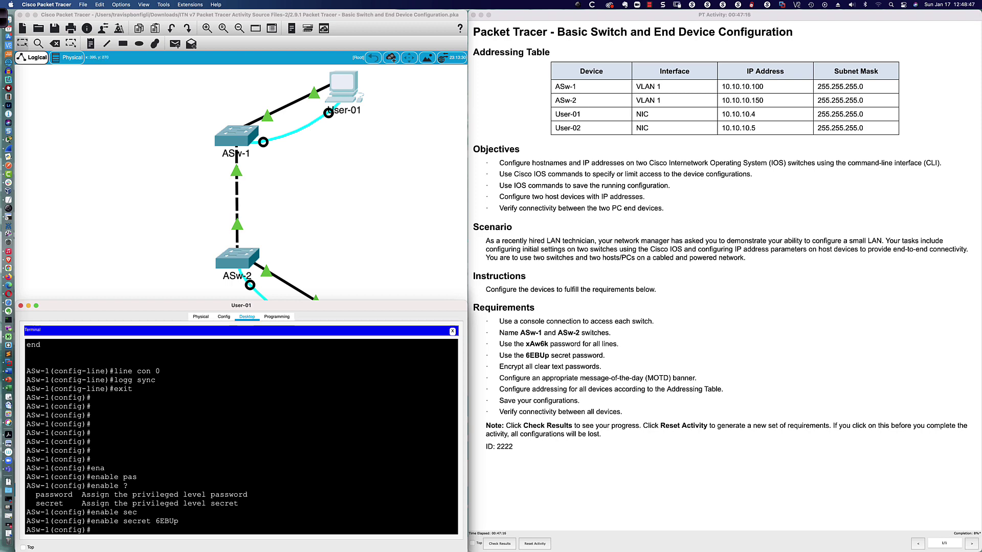
pyautogui.press('super+w')
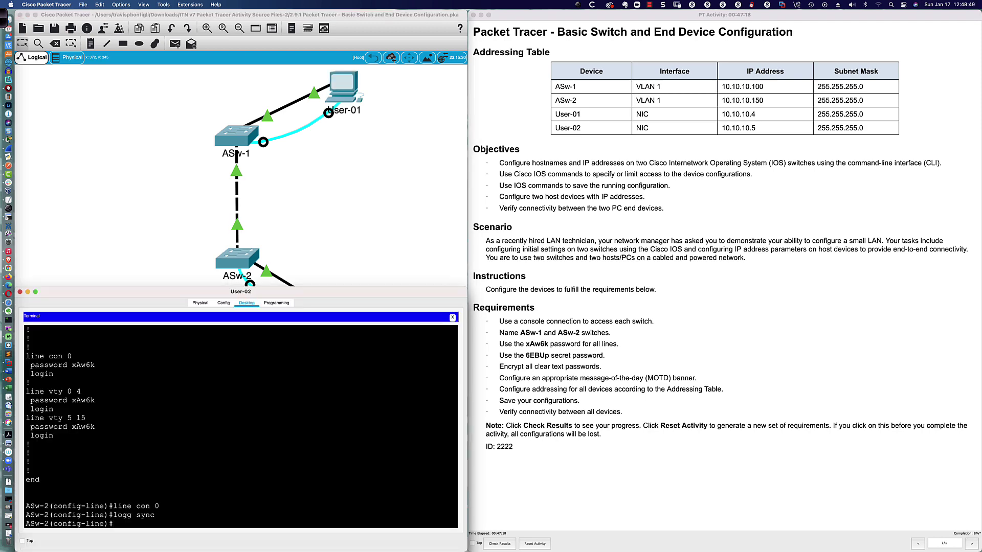
# Exit line configuration on ASw-2 and set its enable secret to the required password
pyautogui.write('exit')
pyautogui.press('Return')
pyautogui.press('Return')
pyautogui.press('Return')
pyautogui.press('Return')
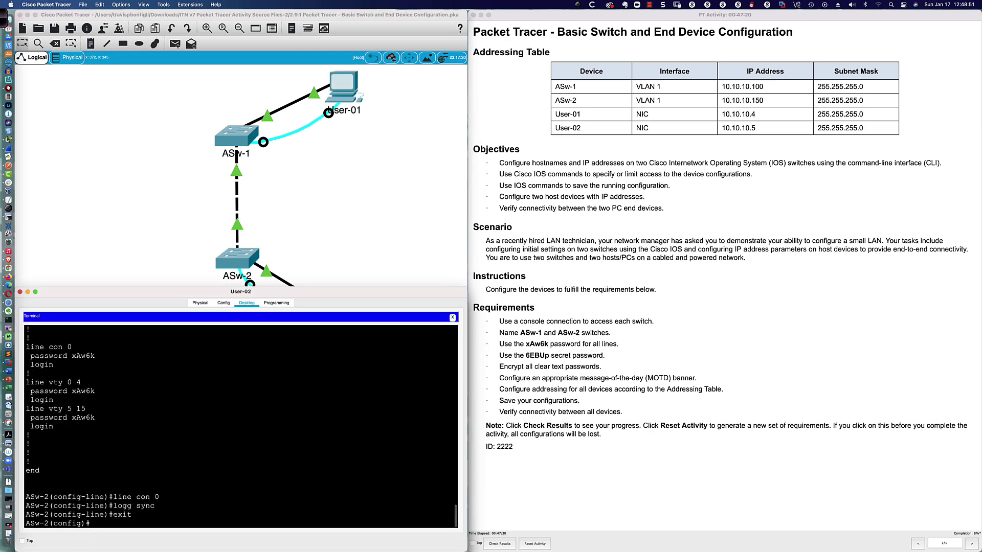
pyautogui.press('Return')
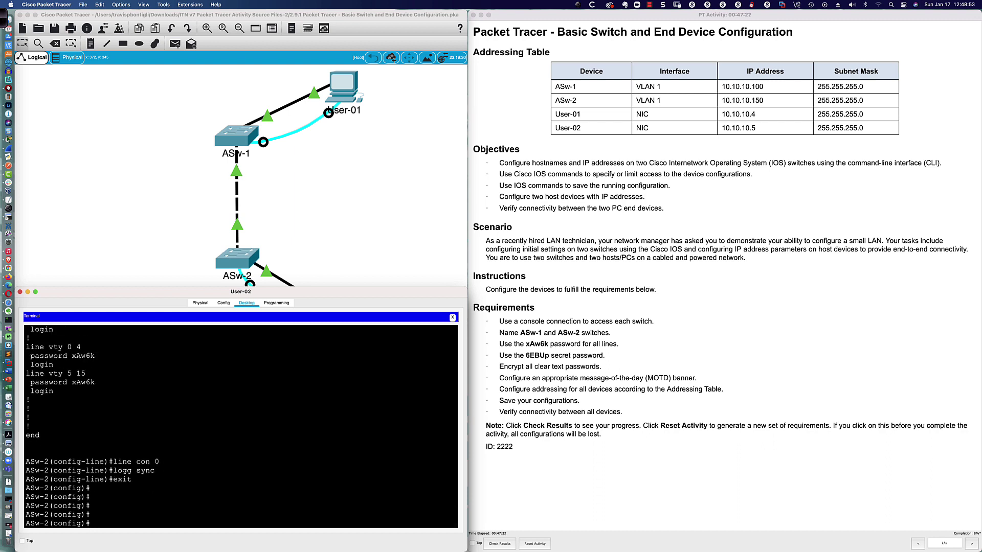
pyautogui.write('en')
pyautogui.press('Tab')
pyautogui.write('a')
pyautogui.press('Tab')
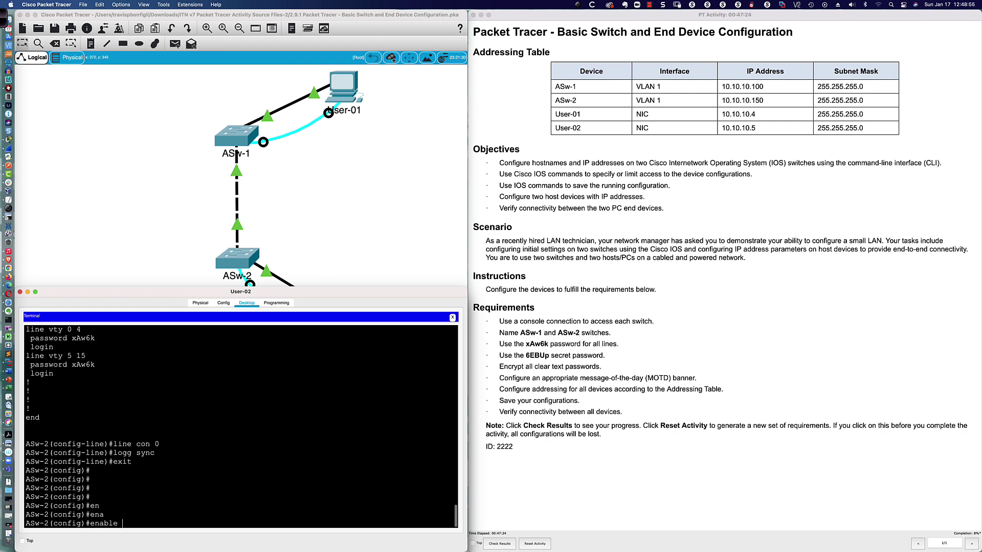
pyautogui.write('sec')
pyautogui.press('Tab')
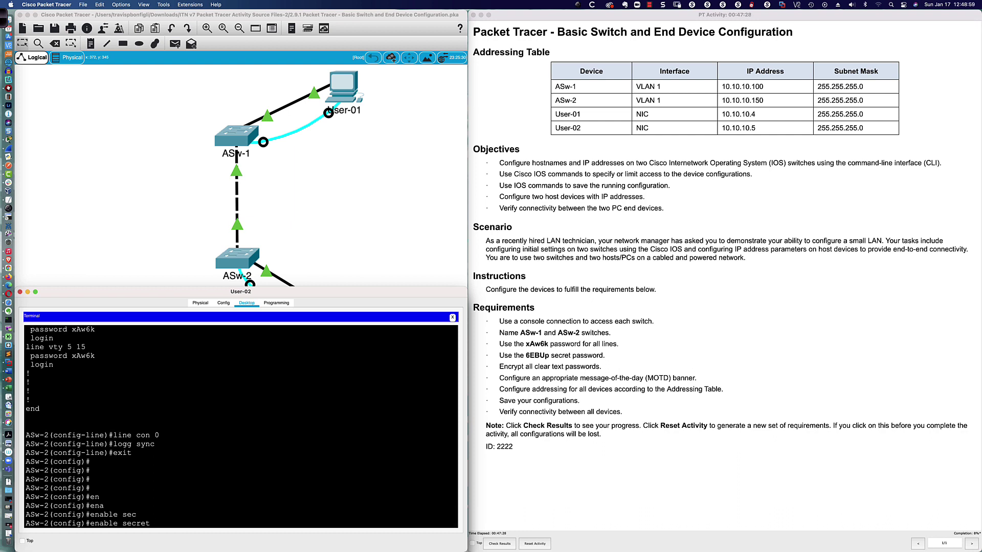
pyautogui.write('6EBUp')
pyautogui.press('Return')
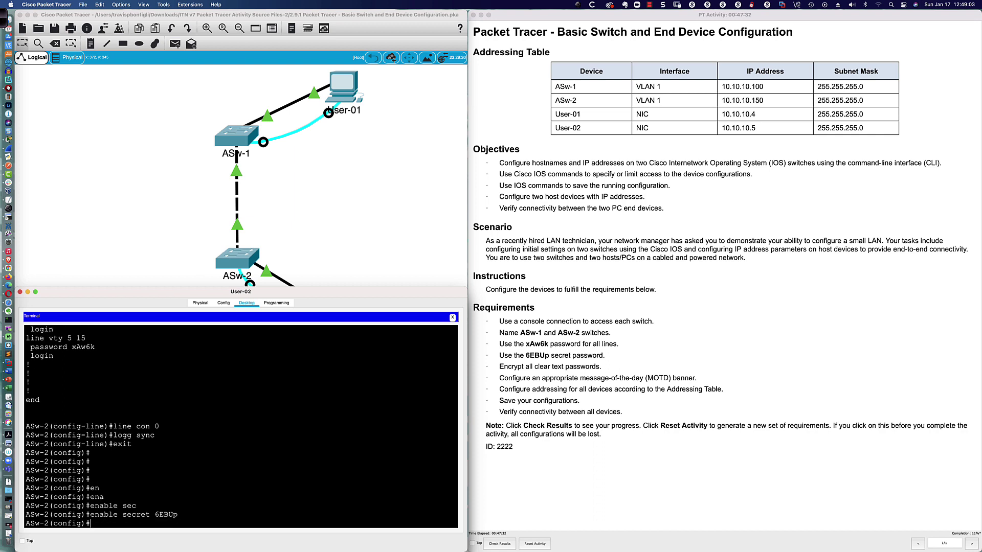
pyautogui.press('Return')
pyautogui.press('Return')
pyautogui.press('Return')
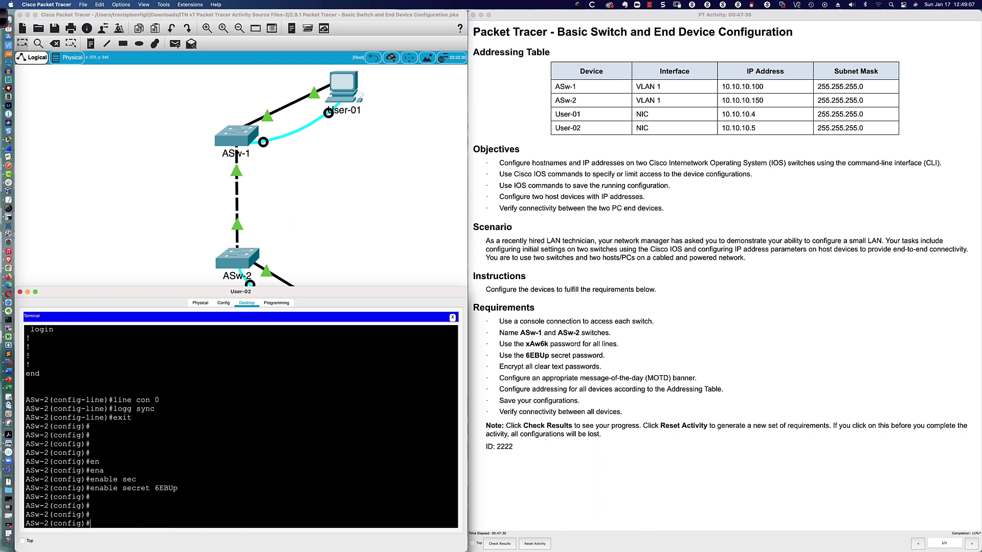
# List ASw-2's full running configuration with do sh run
pyautogui.write('do sh run')
pyautogui.press('Return')
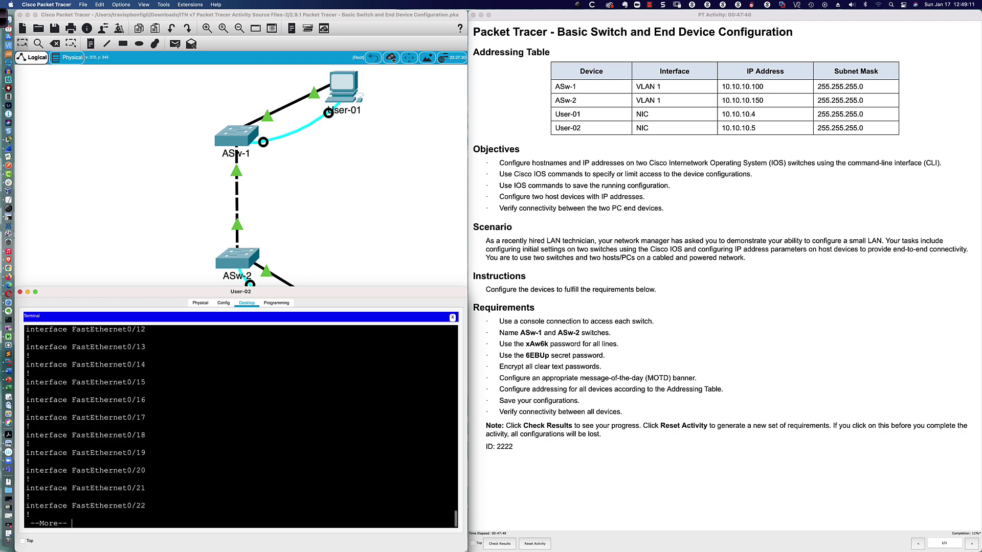
pyautogui.press('space')
pyautogui.press('space')
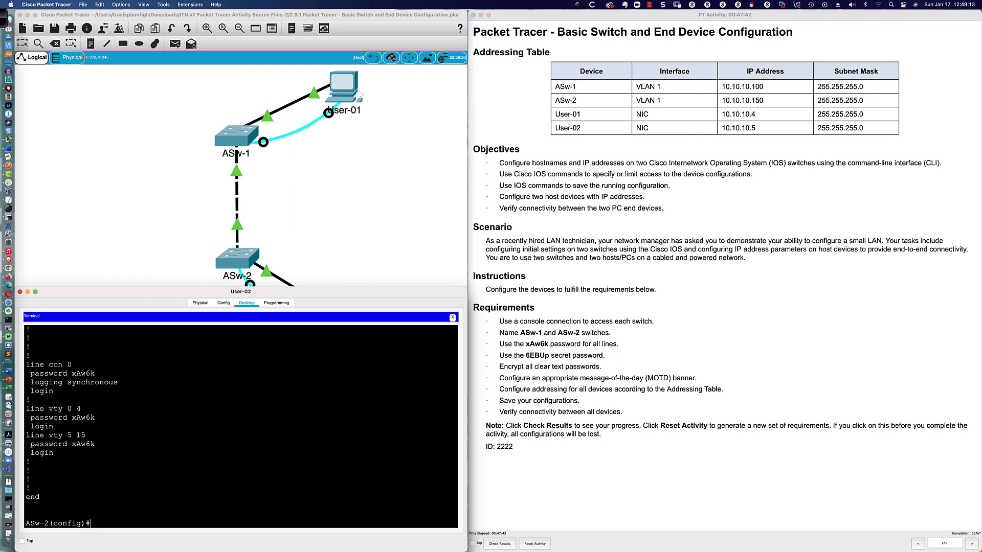
# Inspect the plain-text console and vty 0 4 passwords in ASw-2's running configuration
pyautogui.moveTo(72, 374); pyautogui.dragTo(95, 374)
pyautogui.moveTo(72, 418); pyautogui.dragTo(95, 444)
pyautogui.click(97, 523)
pyautogui.write('en')
pyautogui.press('Return')
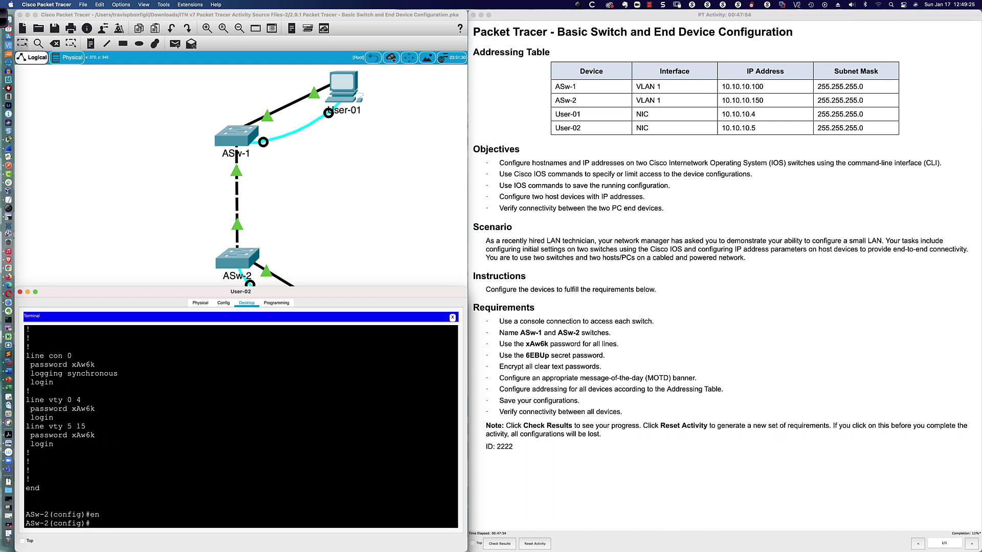
# Enable service password-encryption on ASw-2
pyautogui.write('ser')
pyautogui.press('Tab')
pyautogui.write('pas')
pyautogui.press('Tab')
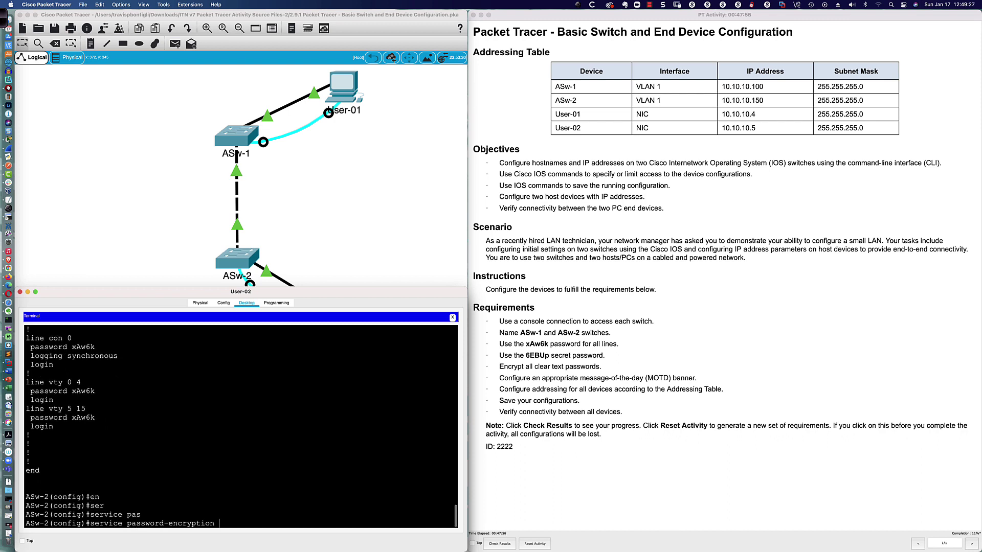
pyautogui.press('Return')
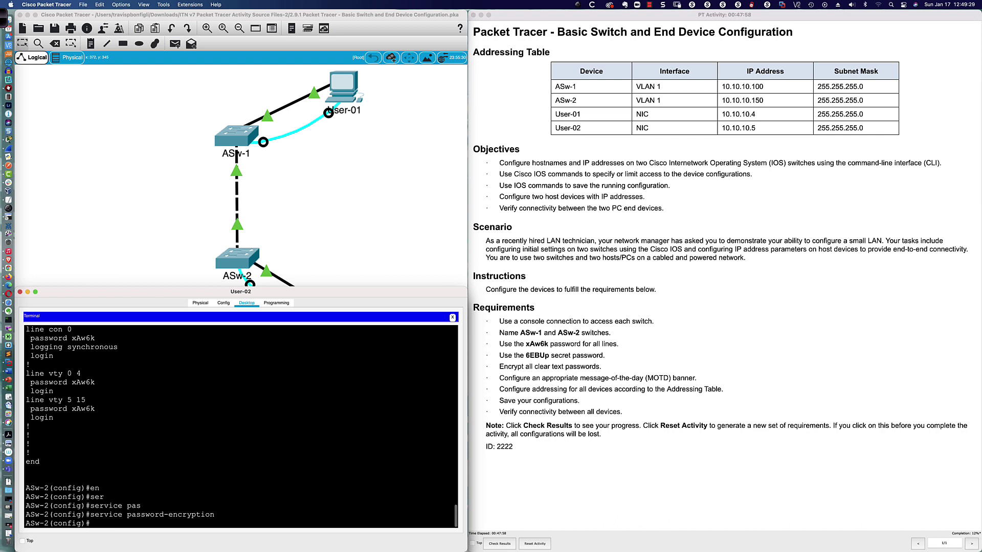
# Rerun do sh run and inspect the type 7 encrypted console and vty passwords
pyautogui.write('do sh run')
pyautogui.press('Return')
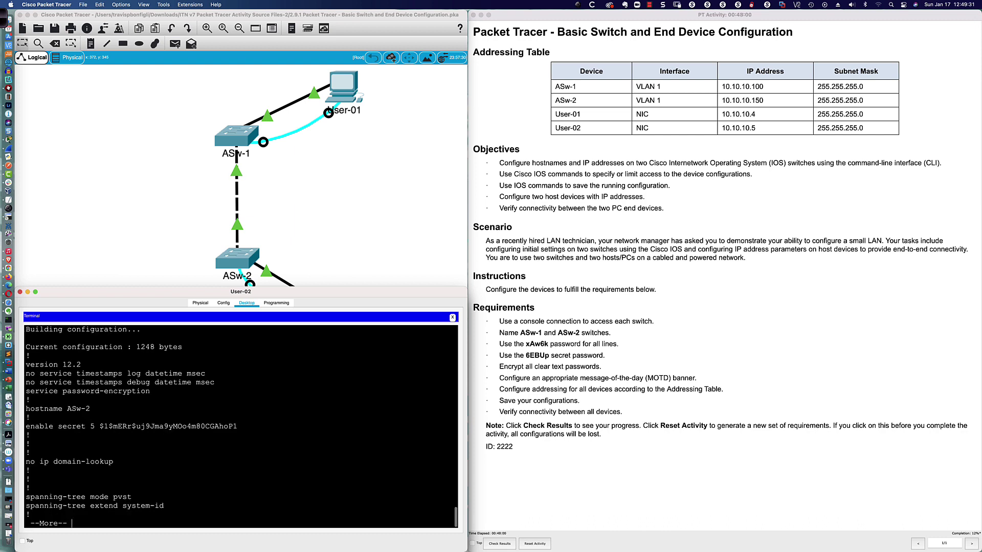
pyautogui.press('space')
pyautogui.press('space')
pyautogui.press('space')
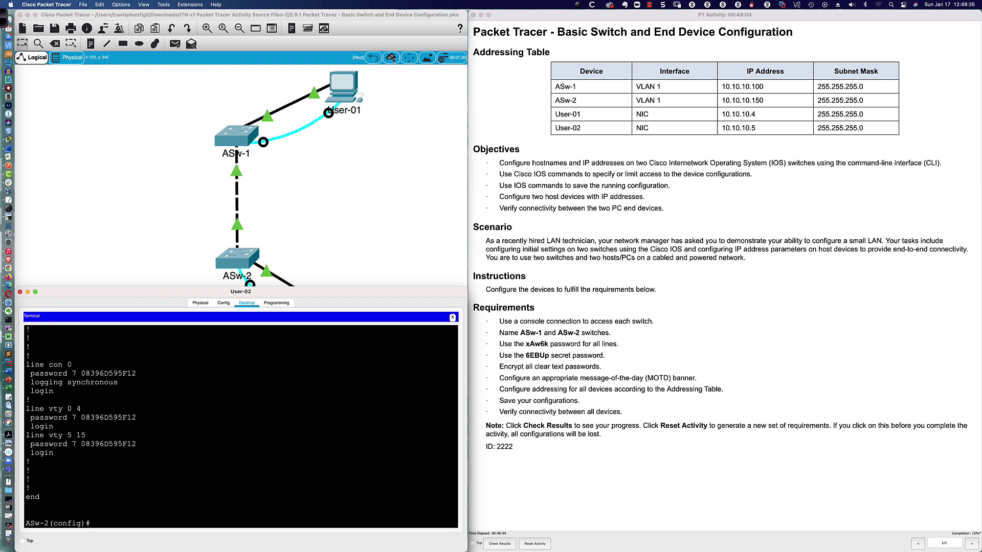
pyautogui.moveTo(81, 373); pyautogui.dragTo(136, 373)
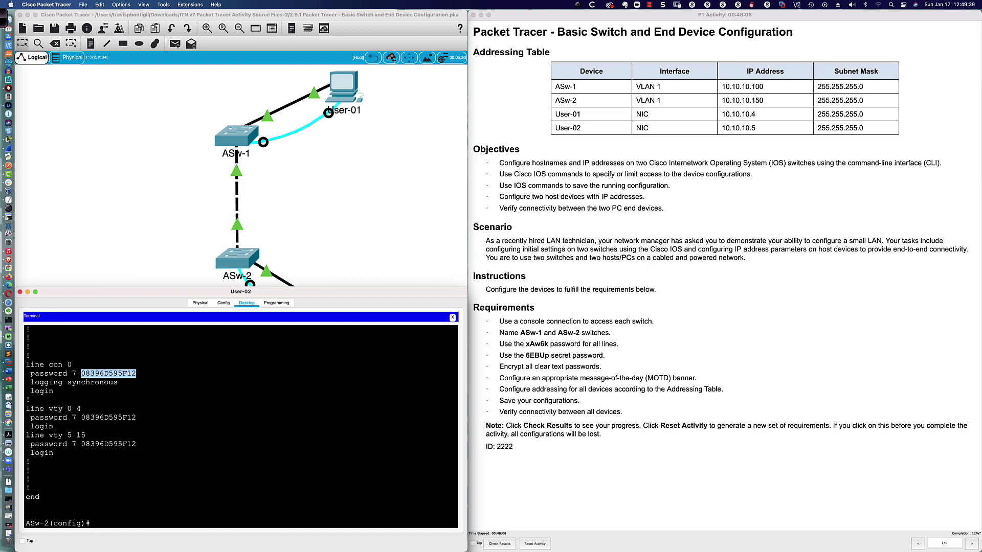
pyautogui.moveTo(80, 418); pyautogui.dragTo(95, 417)
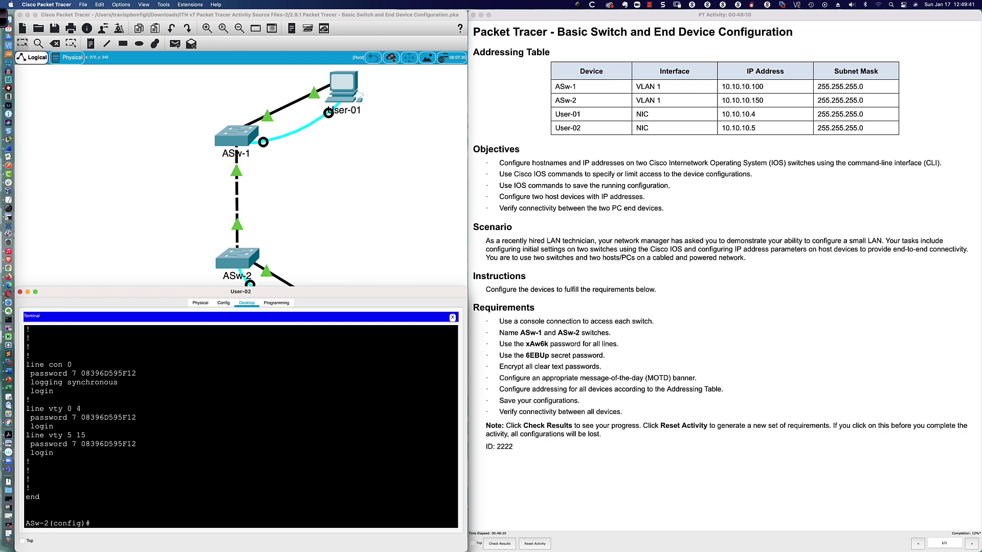
pyautogui.doubleClick(74, 418)
pyautogui.moveTo(80, 373); pyautogui.dragTo(136, 373)
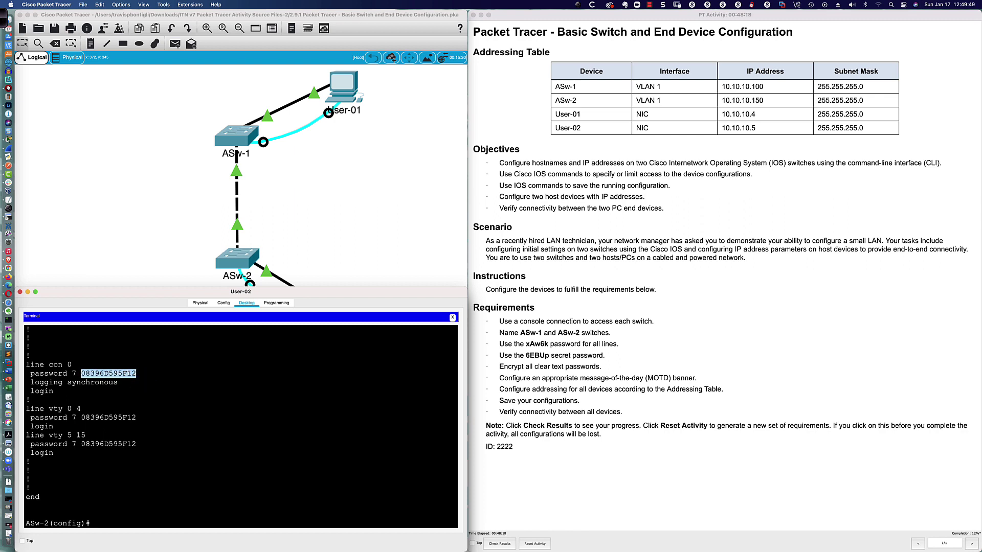
pyautogui.press('super+Tab')
pyautogui.press('super+Tab')
pyautogui.press('super+Tab')
pyautogui.press('super+Tab')
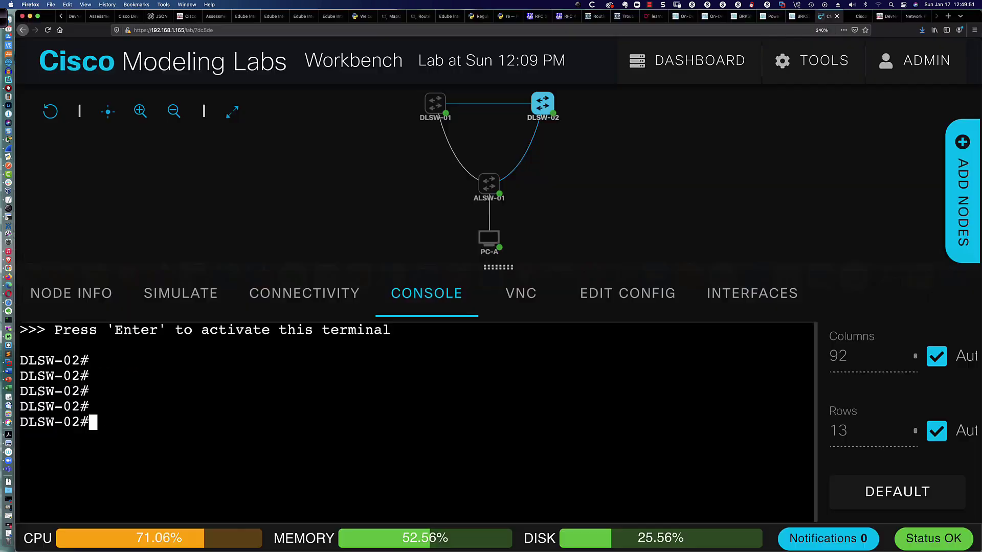
# Move to the next Firefox tab and begin typing the search 'crack' in the address bar
pyautogui.hotkey('ctrl', 'Tab')
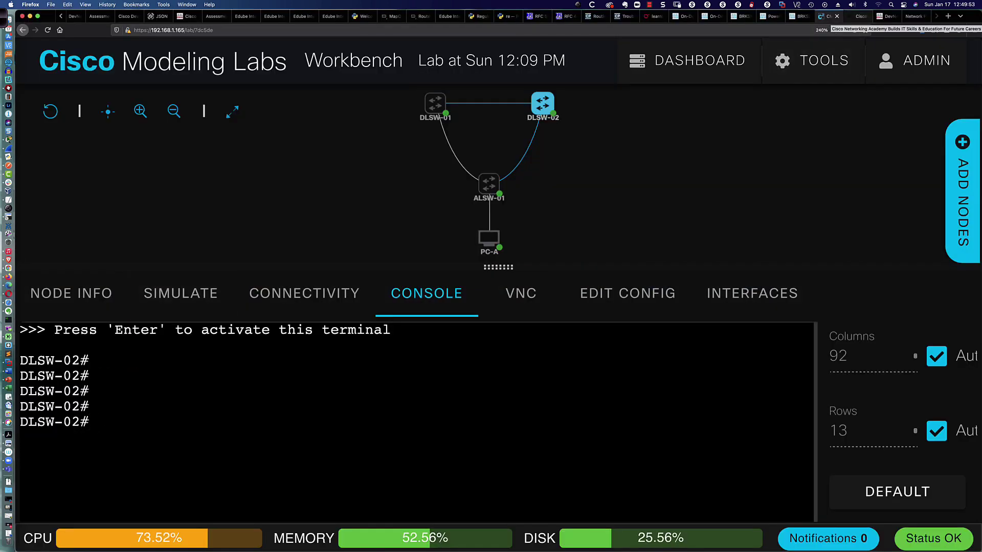
pyautogui.press('super+l')
pyautogui.write('crack')
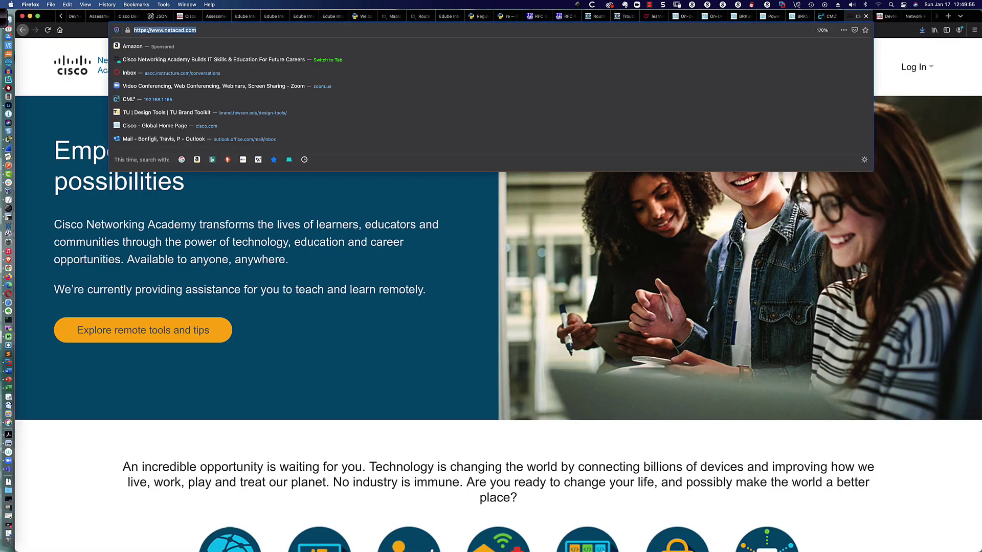
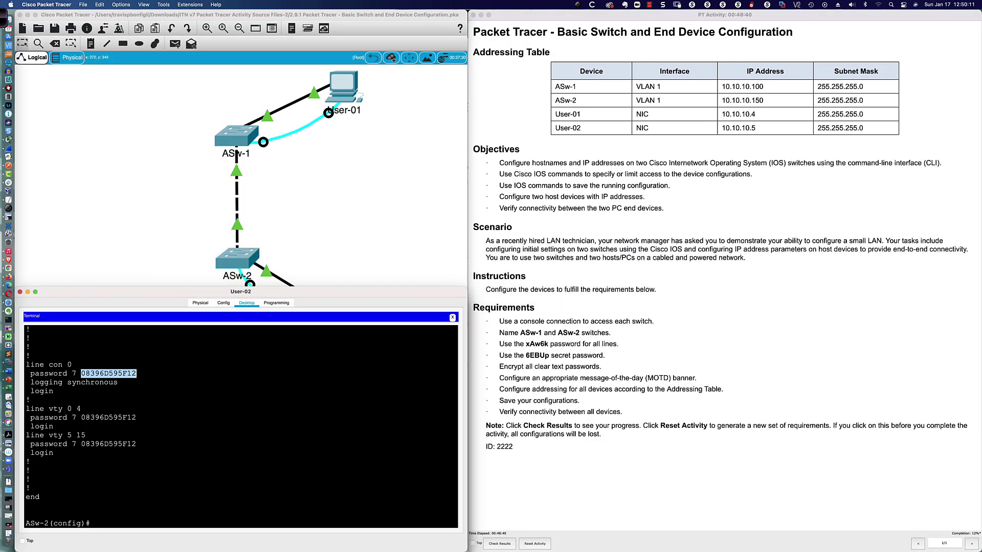
pyautogui.press('super+c')
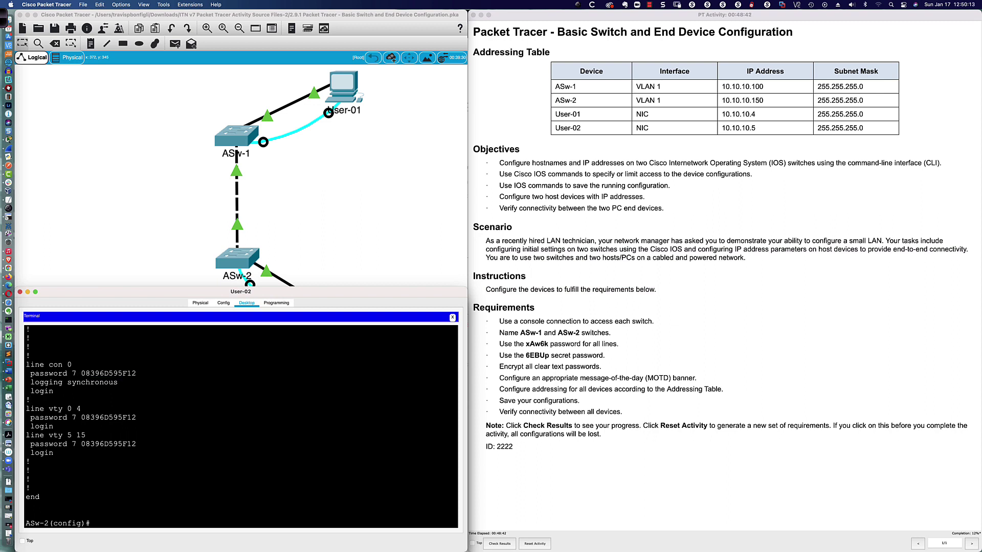
pyautogui.doubleClick(74, 374)
pyautogui.moveTo(80, 373); pyautogui.dragTo(136, 373)
pyautogui.press('super+c')
pyautogui.moveTo(526, 343); pyautogui.dragTo(548, 344)
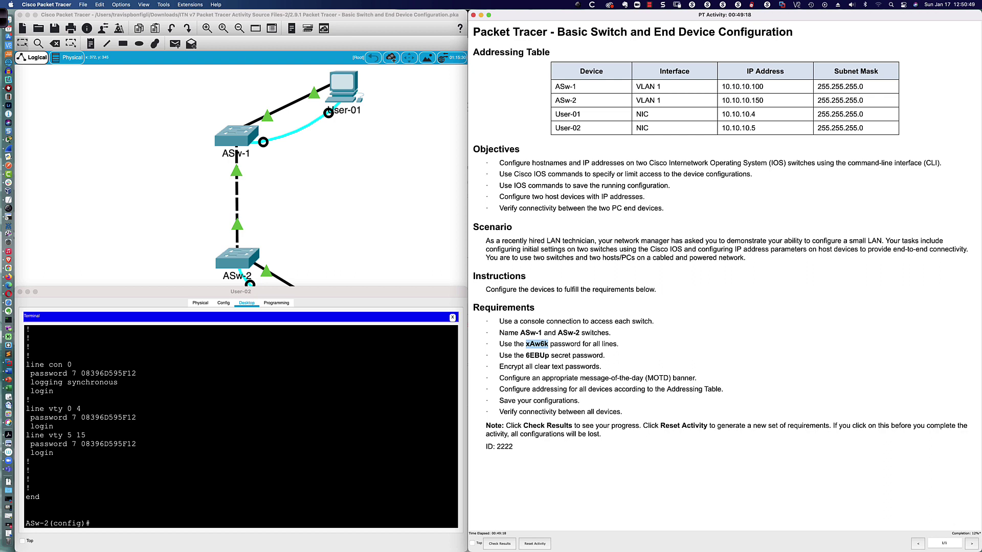
pyautogui.click(82, 373)
pyautogui.moveTo(81, 373); pyautogui.dragTo(136, 373)
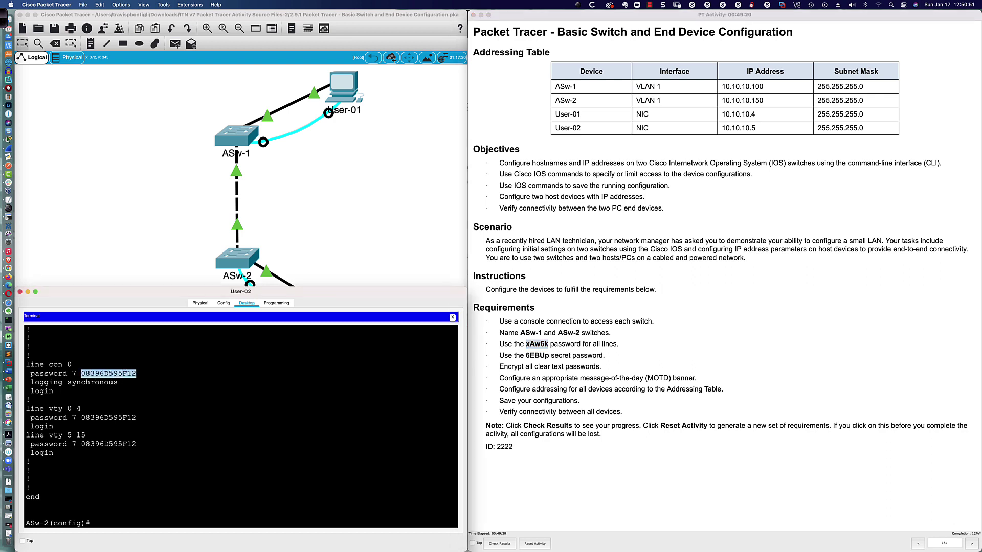
pyautogui.click(137, 374)
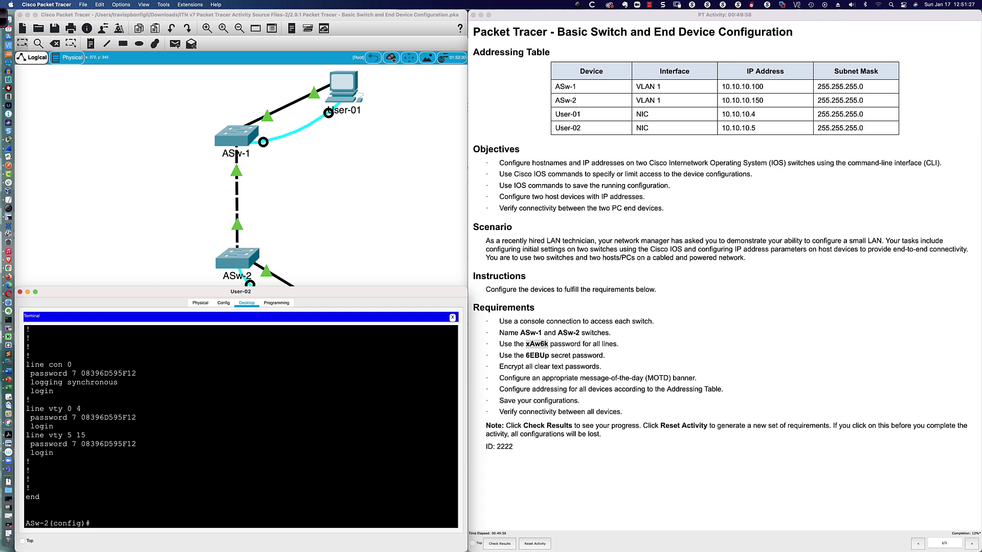
pyautogui.click(665, 486)
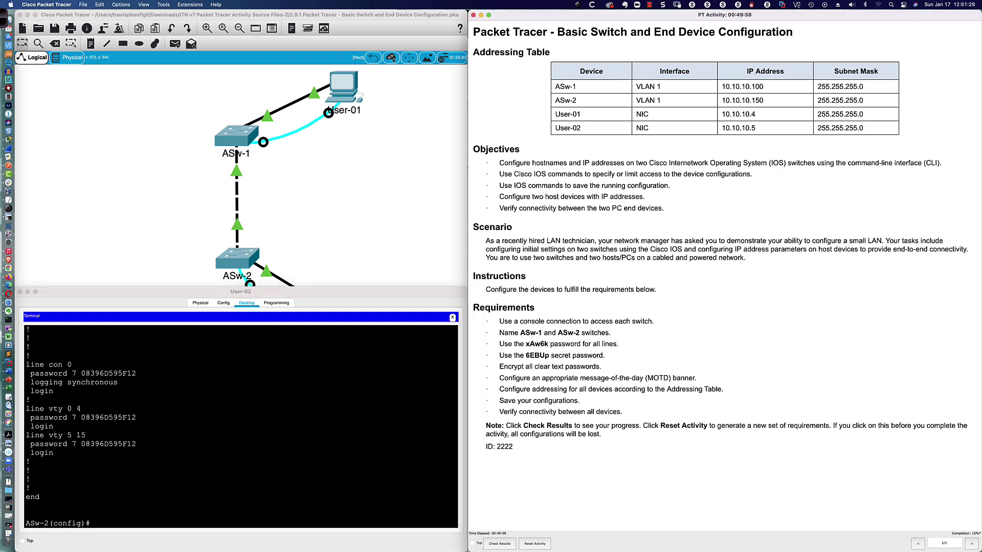
# Enable service password-encryption on ASw-1
pyautogui.press('super+grave')
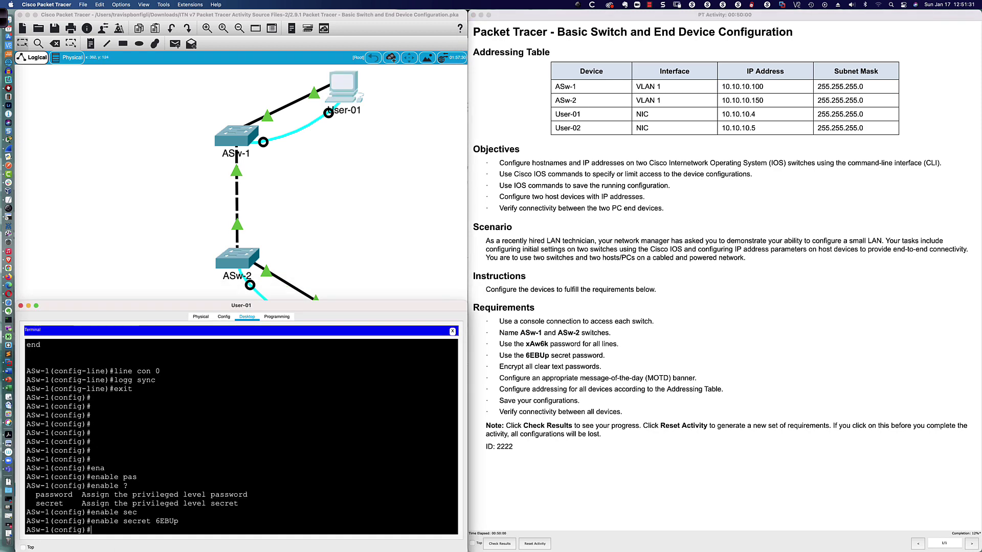
pyautogui.write('ser')
pyautogui.press('Tab')
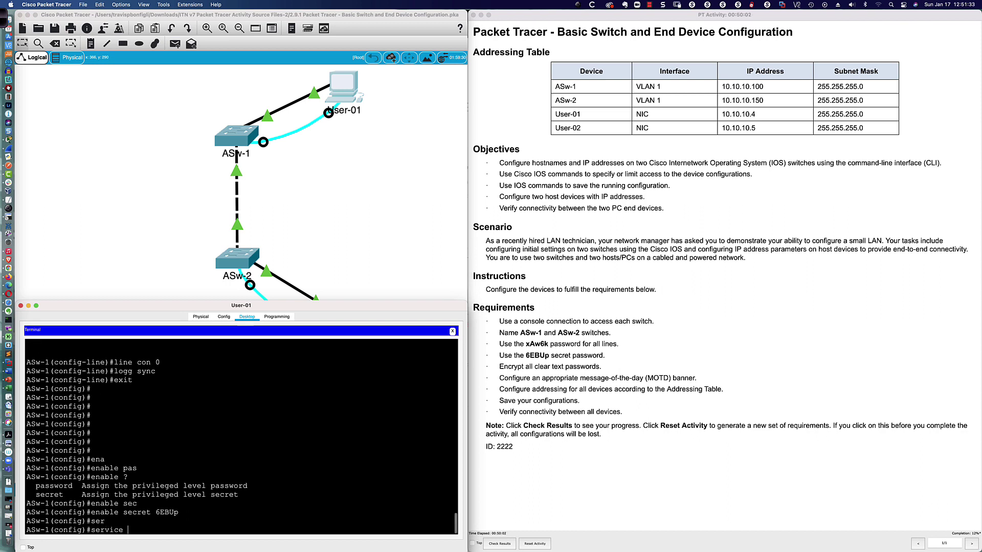
pyautogui.write('pa')
pyautogui.press('Tab')
pyautogui.press('Return')
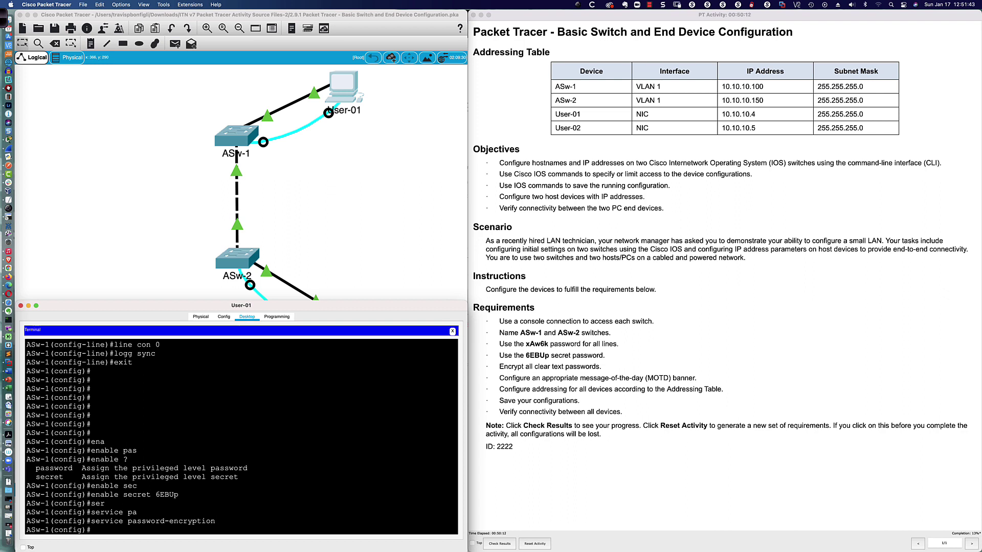
# Set ASw-1's MOTD banner to "Authorized Use Only - Log off Now!!!" and start it on ASw-2
pyautogui.write('bann')
pyautogui.press('Return')
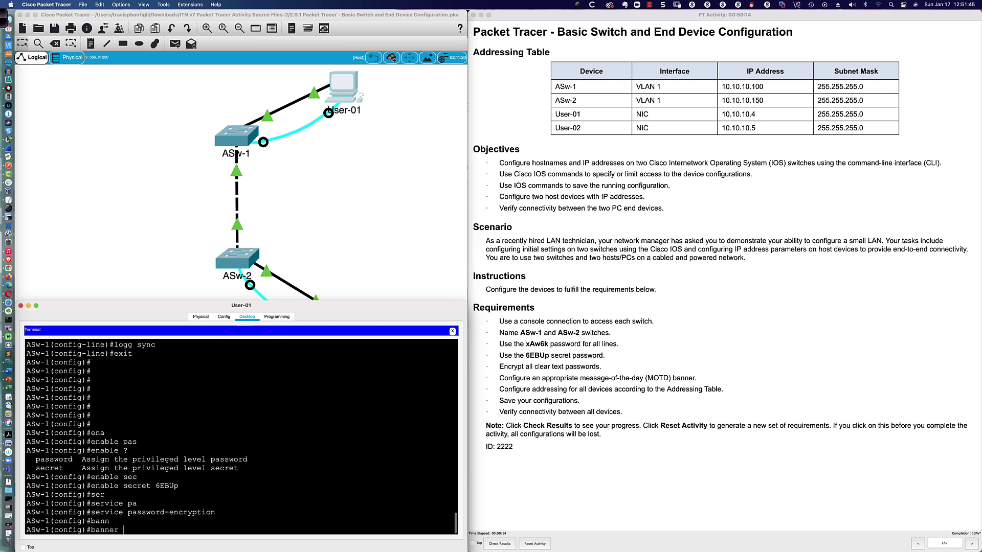
pyautogui.write('banner mot')
pyautogui.write('d "')
pyautogui.write('Authoriz')
pyautogui.write('ee')
pyautogui.write(' Use Only')
pyautogui.write(' - Log off')
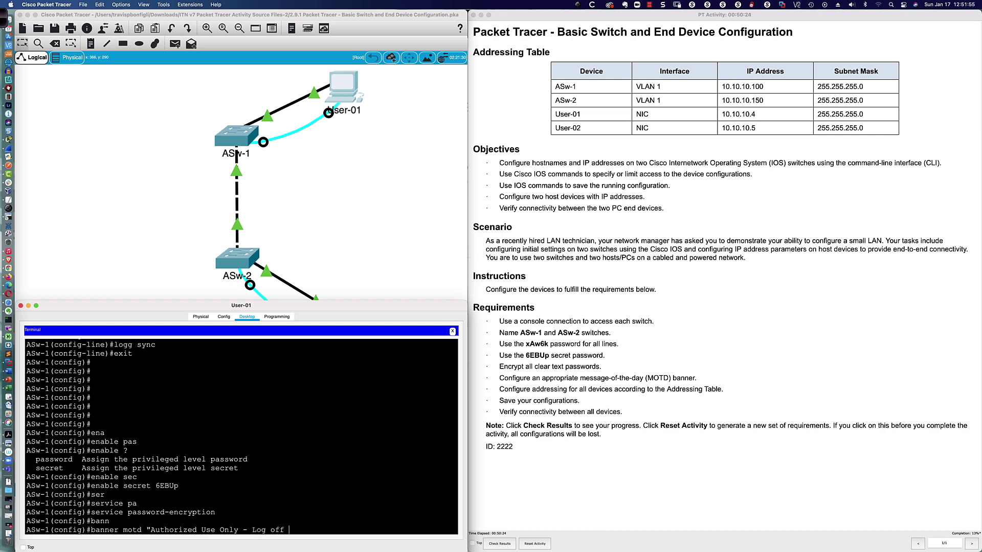
pyautogui.write(' Now')
pyautogui.write('!!!')
pyautogui.write('"')
pyautogui.press('Return')
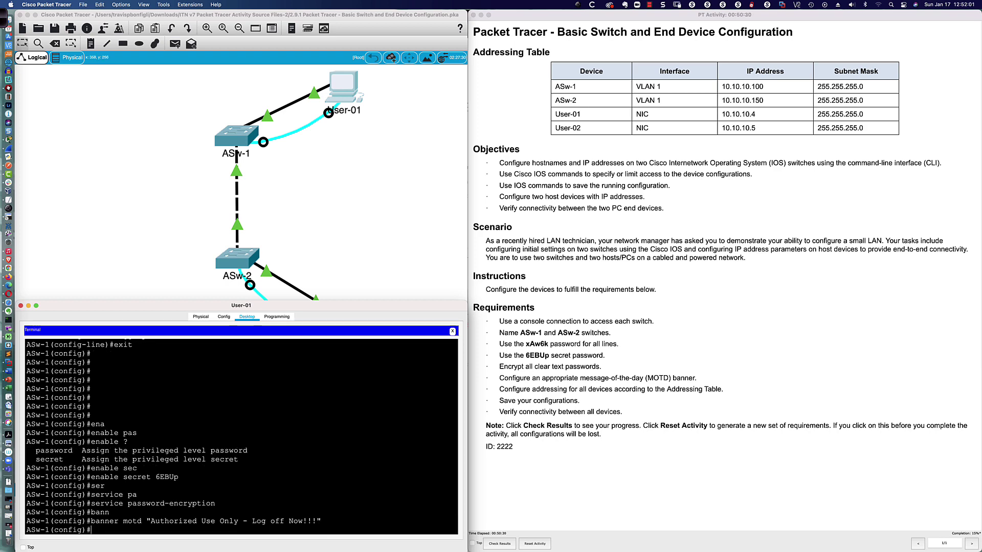
pyautogui.press('super+grave')
pyautogui.press('super+grave')
pyautogui.write('banner motd')
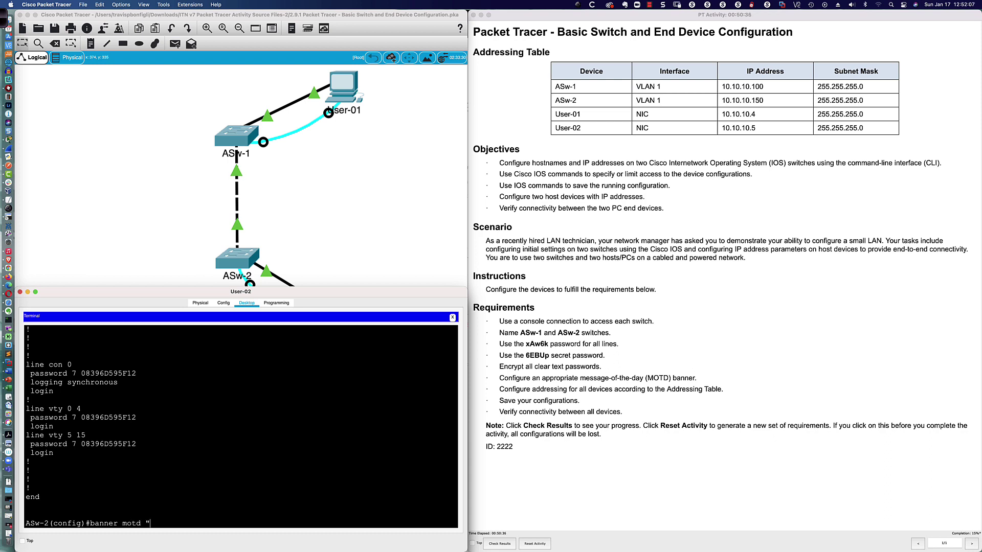
# Finish ASw-2's "Authorized Use Only - Log off Now!!!" banner, then review the Addressing Table's switch rows
pyautogui.write('uthorized Use Only - Log off Now!!!"')
pyautogui.press('Return')
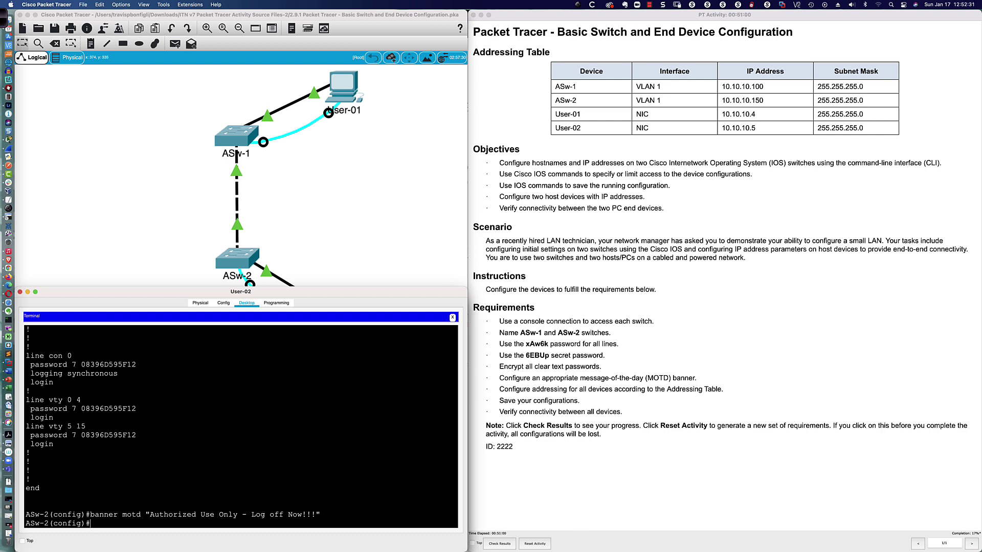
pyautogui.click(725, 390)
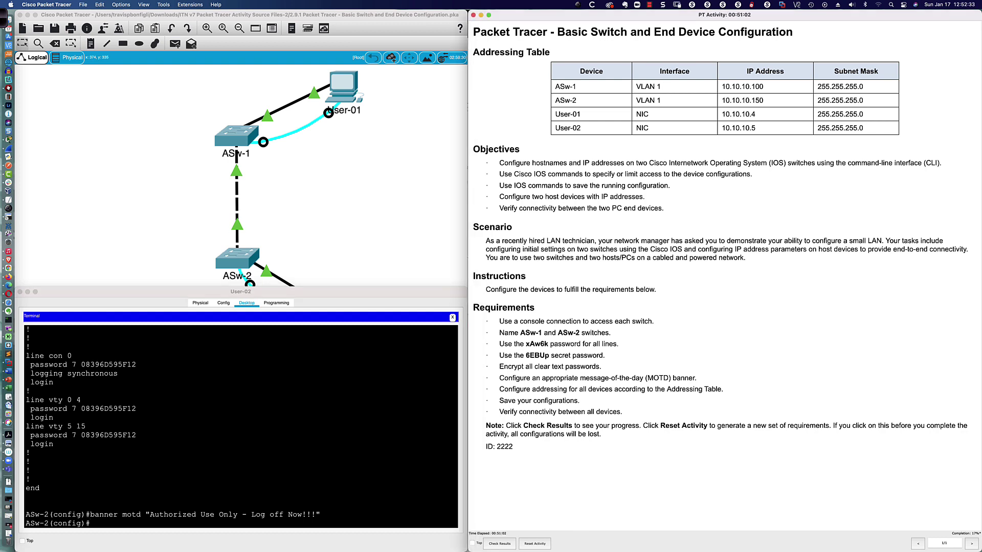
pyautogui.moveTo(554, 87); pyautogui.dragTo(864, 100)
# Enter interface vlan 1 on ASw-1 and assign it 10.10.10.100 255.255.255.0
pyautogui.press('super+grave')
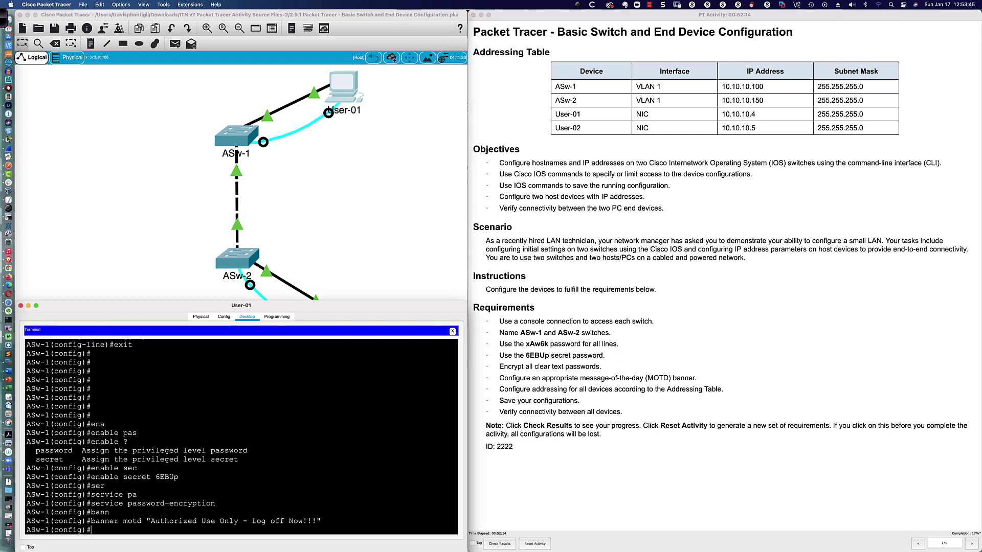
pyautogui.press('Return')
pyautogui.press('Return')
pyautogui.press('Return')
pyautogui.press('Return')
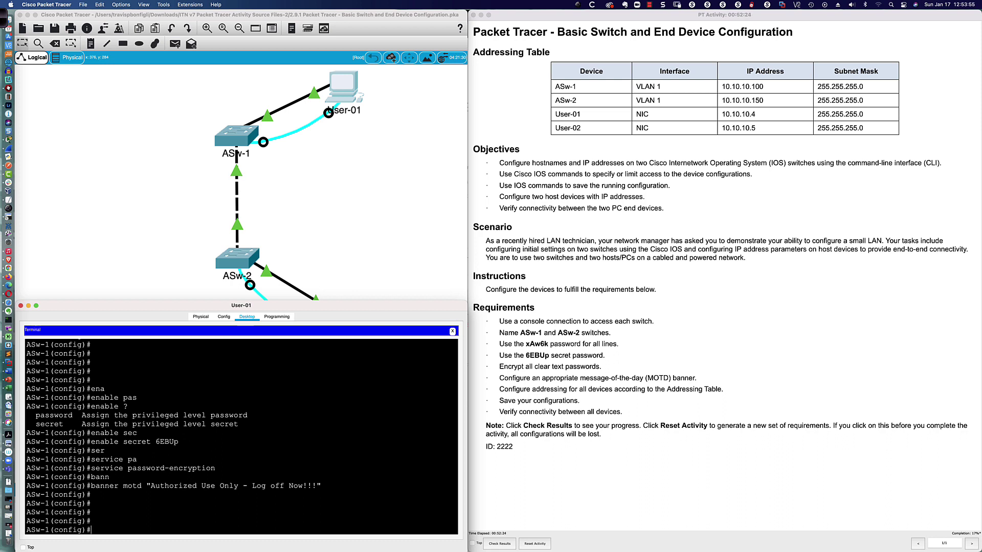
pyautogui.write('int')
pyautogui.press('Tab')
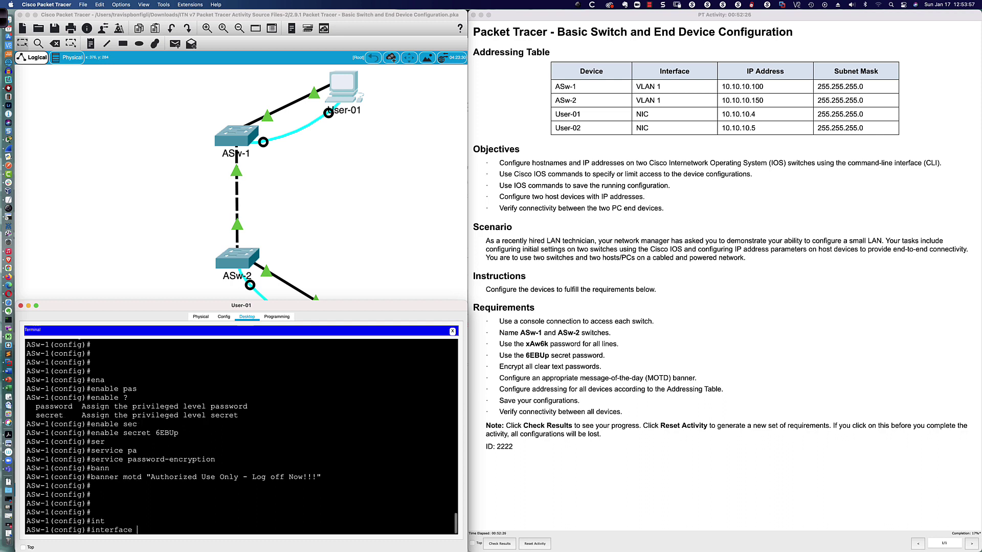
pyautogui.write('vlan 1')
pyautogui.press('Return')
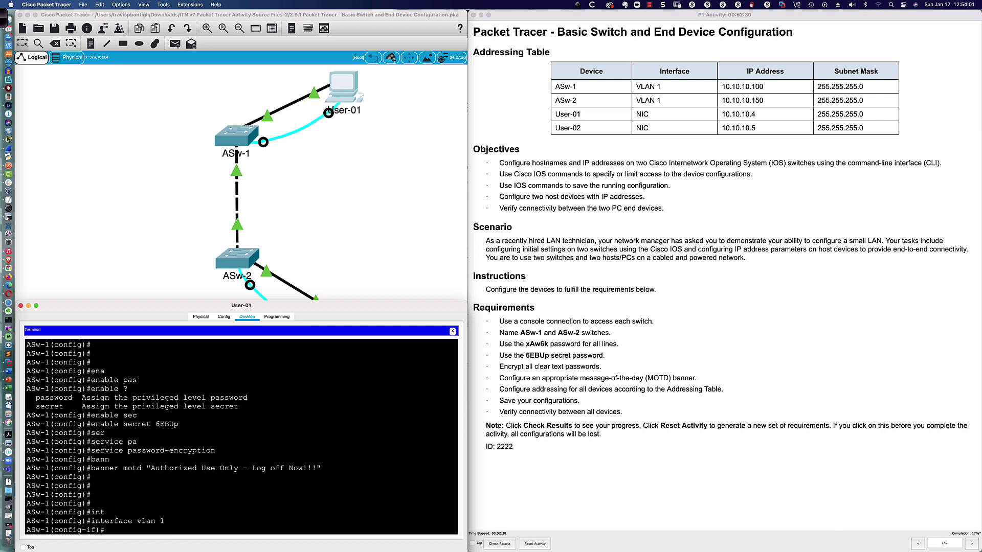
pyautogui.write('ip add 10.10.10.100 ?')
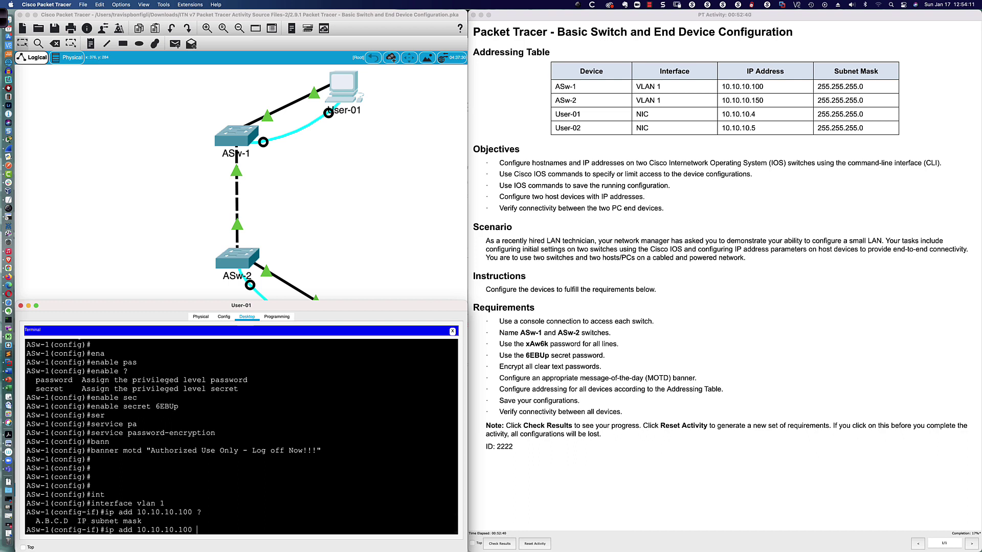
pyautogui.write('255.255.255.0')
pyautogui.moveTo(197, 530); pyautogui.dragTo(249, 529)
pyautogui.press('Return')
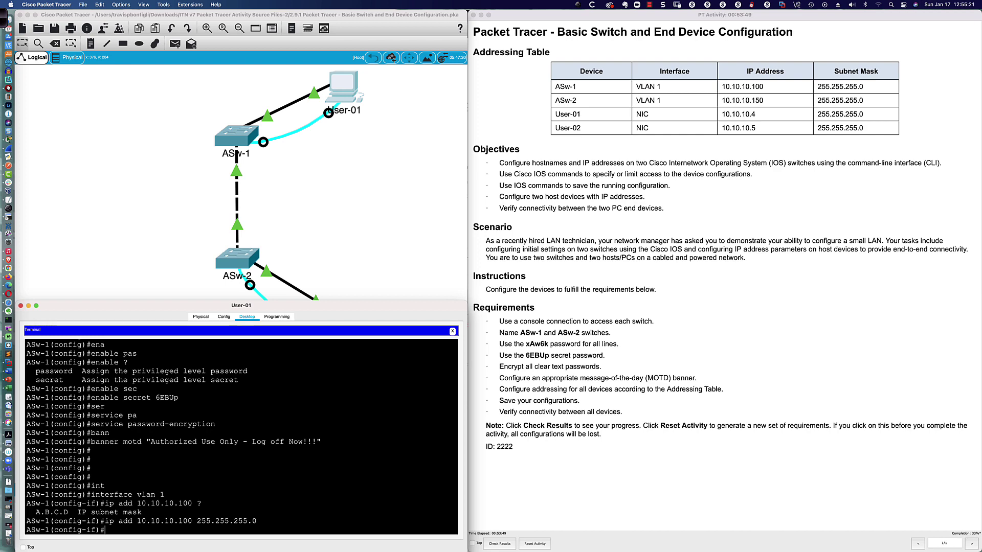
pyautogui.write('do sh vlan brief')
# Review ASw-1's VLAN 1 port list and see Vlan1 at 10.10.10.100 is administratively down
pyautogui.press('Return')
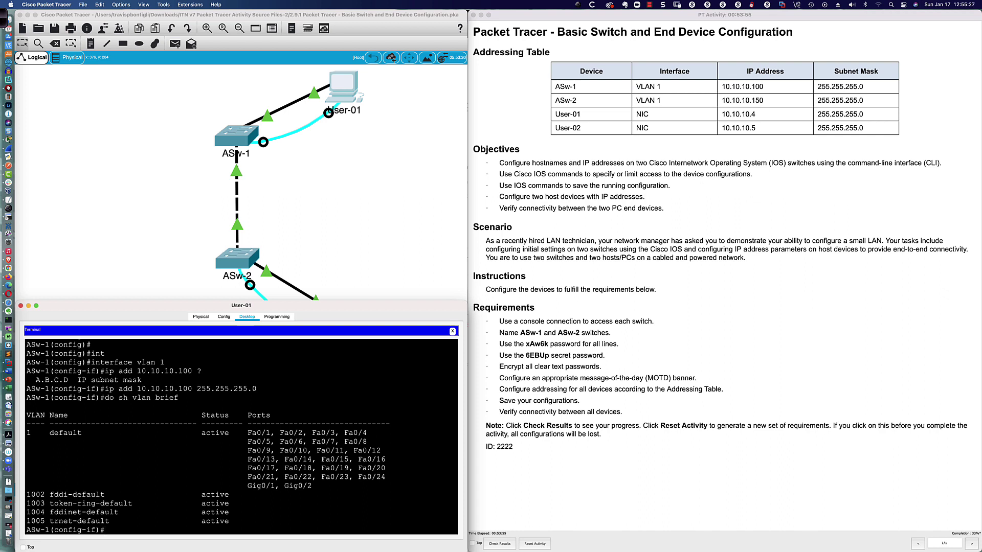
pyautogui.moveTo(27, 433); pyautogui.dragTo(311, 486)
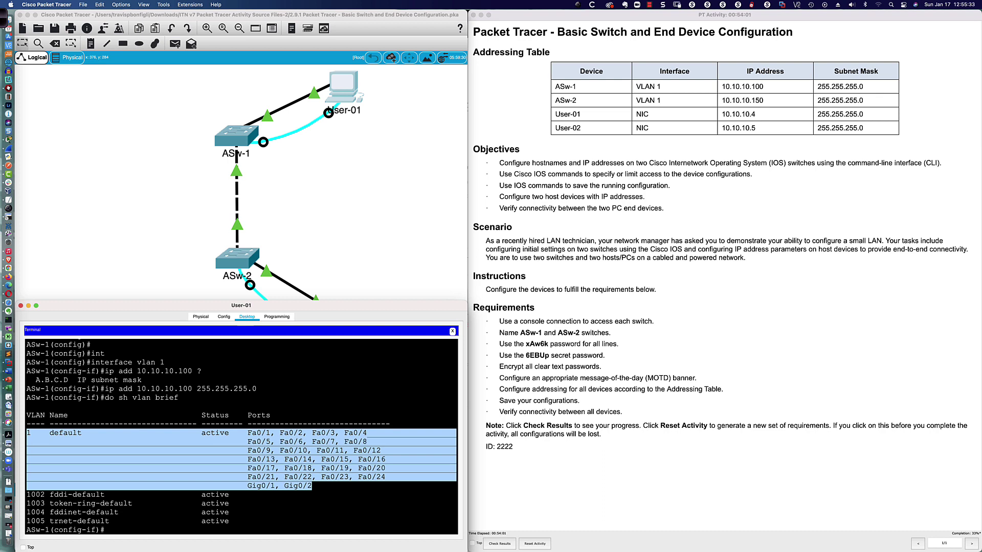
pyautogui.click(313, 487)
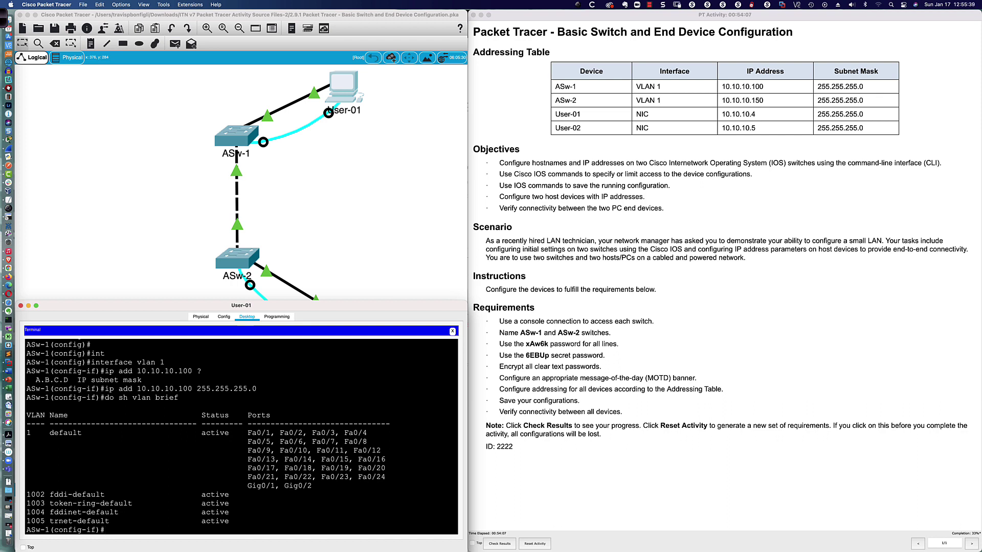
pyautogui.write('do sh ip int bri | inc Vlan')
pyautogui.press('Return')
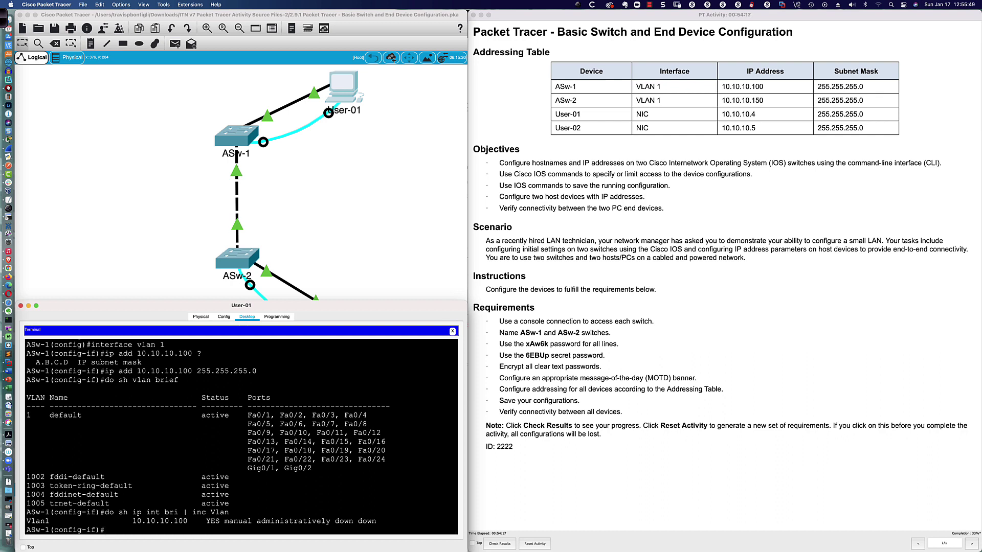
pyautogui.moveTo(27, 521); pyautogui.dragTo(376, 522)
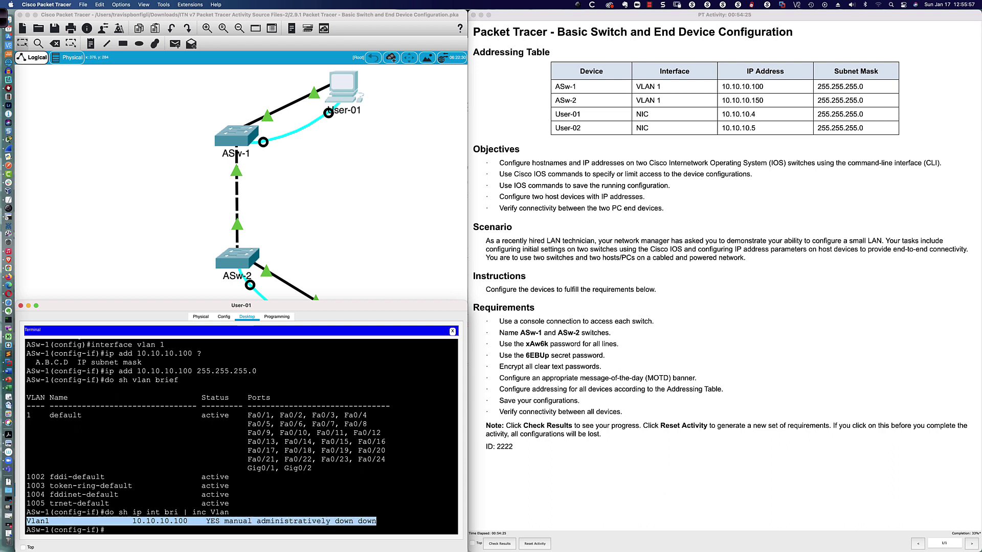
pyautogui.click(107, 530)
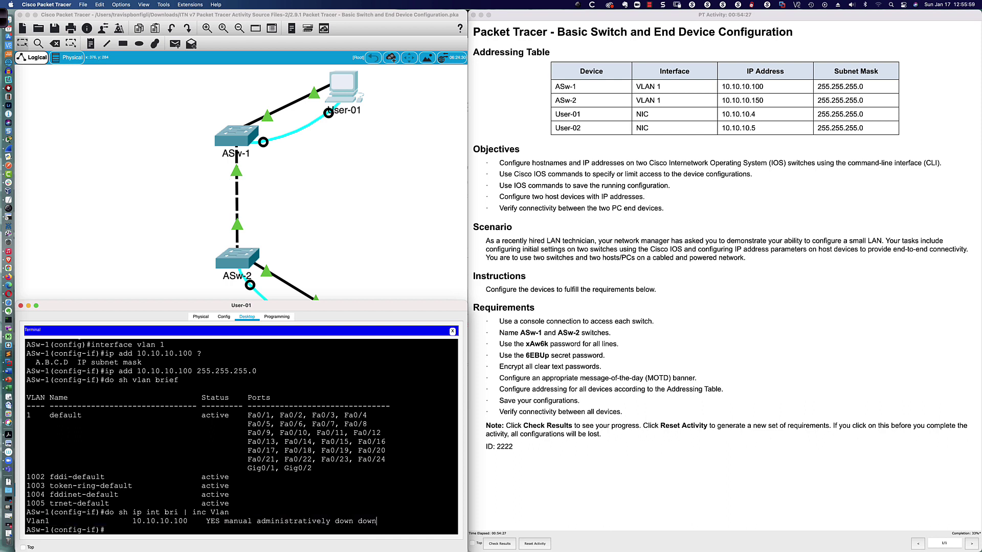
pyautogui.press('Return')
pyautogui.press('Return')
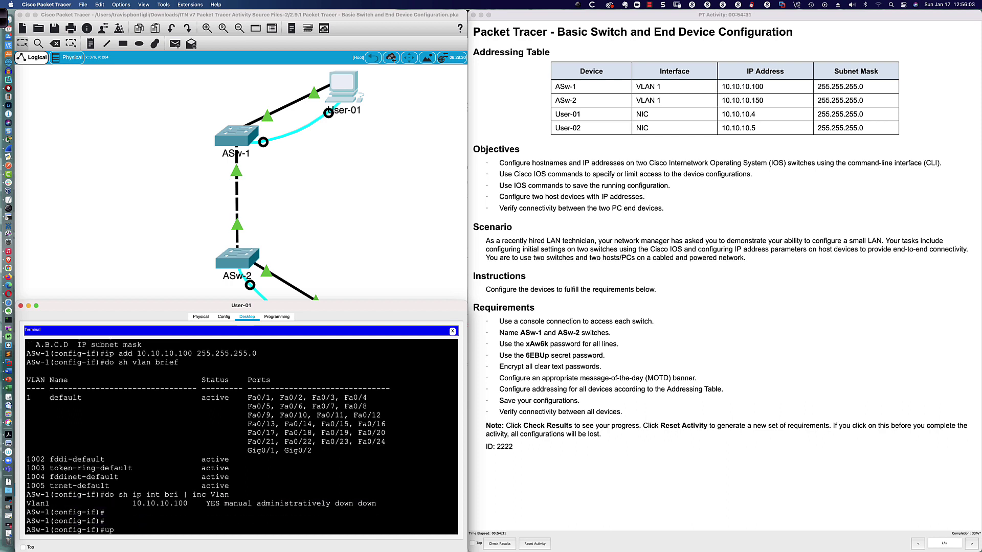
pyautogui.write('no shutdown')
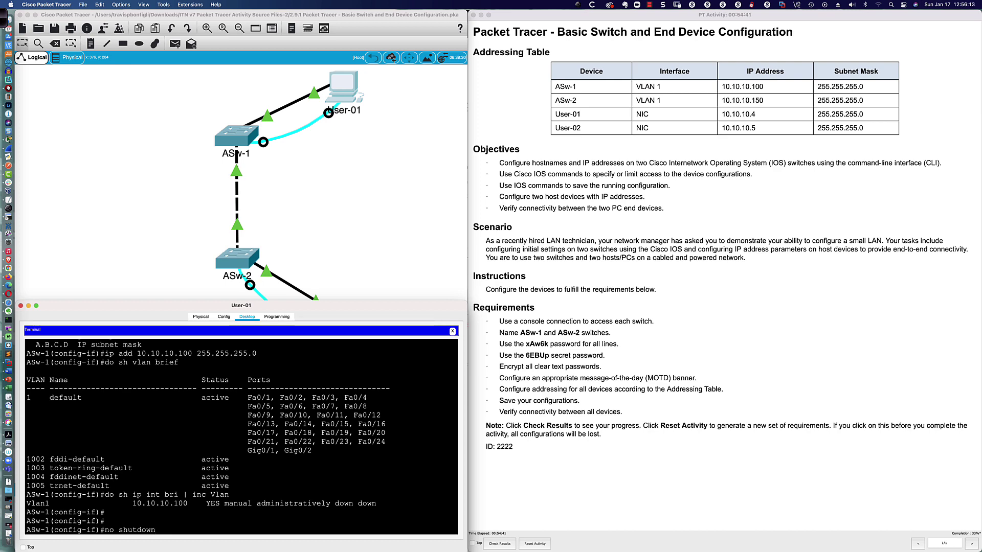
# Run no shutdown on ASw-1's interface vlan 1 so Vlan1 comes up
pyautogui.press('Return')
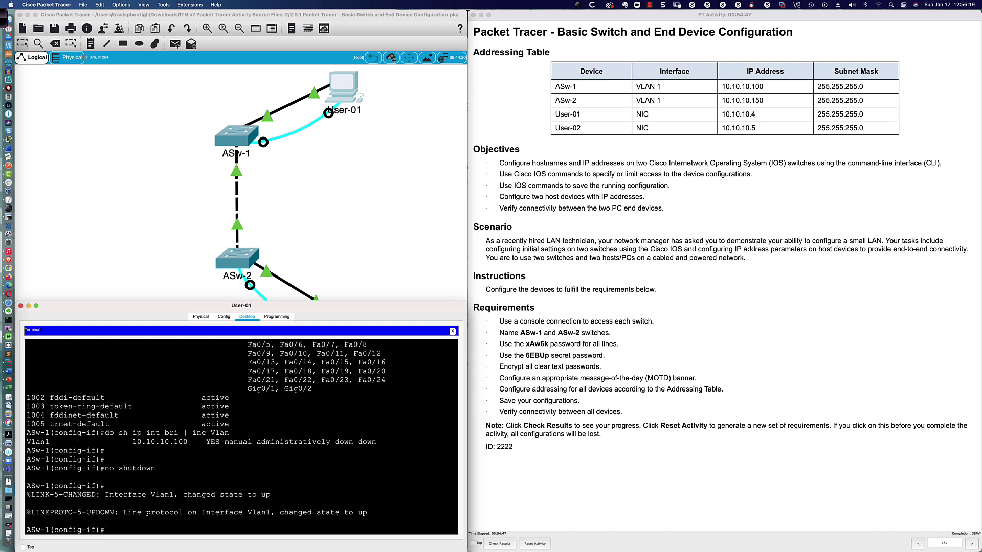
pyautogui.press('Return')
pyautogui.press('Return')
pyautogui.press('Return')
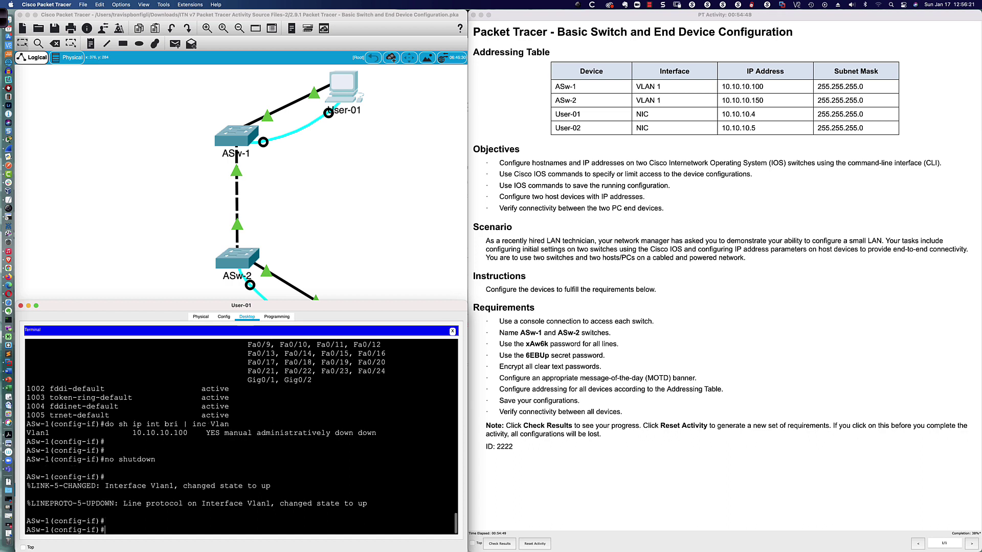
pyautogui.press('Up')
pyautogui.press('Up')
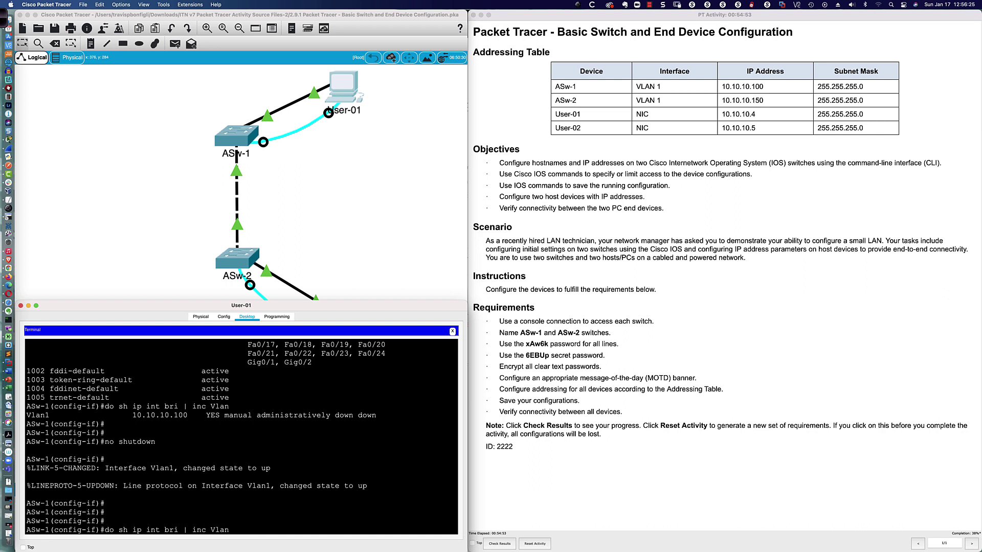
# Rerun the Vlan status filter to confirm Vlan1 10.10.10.100 is up/up, then close User-01's console
pyautogui.press('Return')
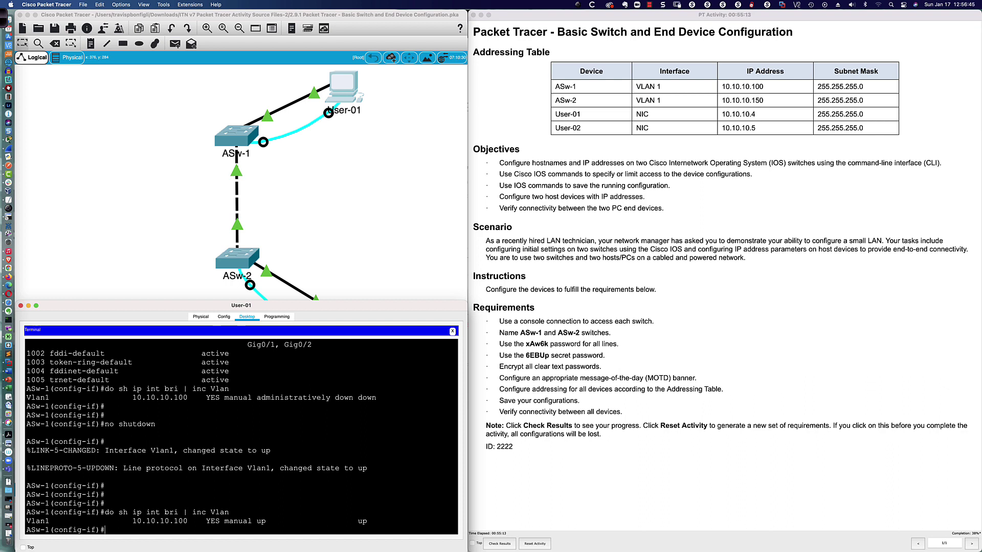
pyautogui.press('Up')
pyautogui.press('BackSpace')
pyautogui.press('BackSpace')
pyautogui.press('BackSpace')
pyautogui.press('BackSpace')
pyautogui.write('vlan')
pyautogui.press('Return')
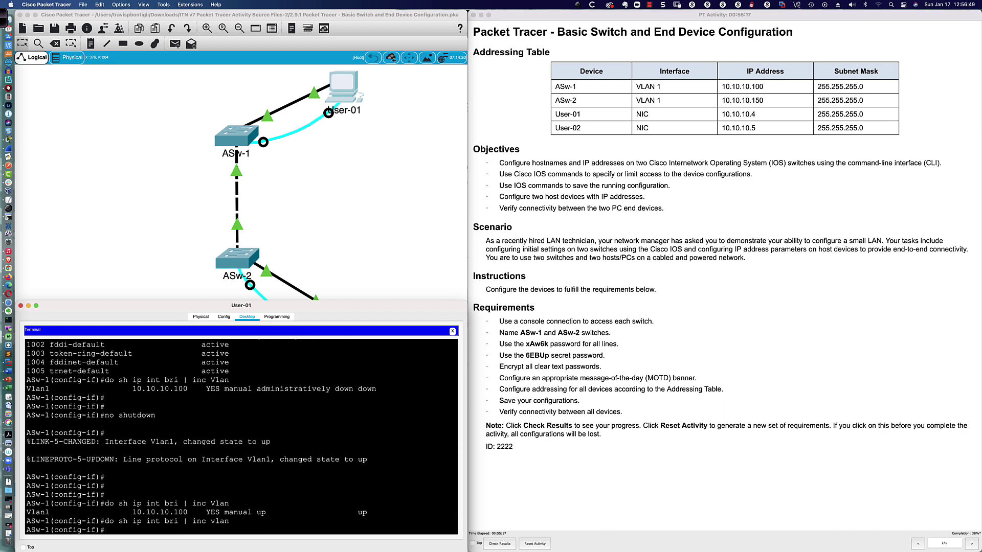
pyautogui.press('Return')
pyautogui.press('Return')
pyautogui.press('Up')
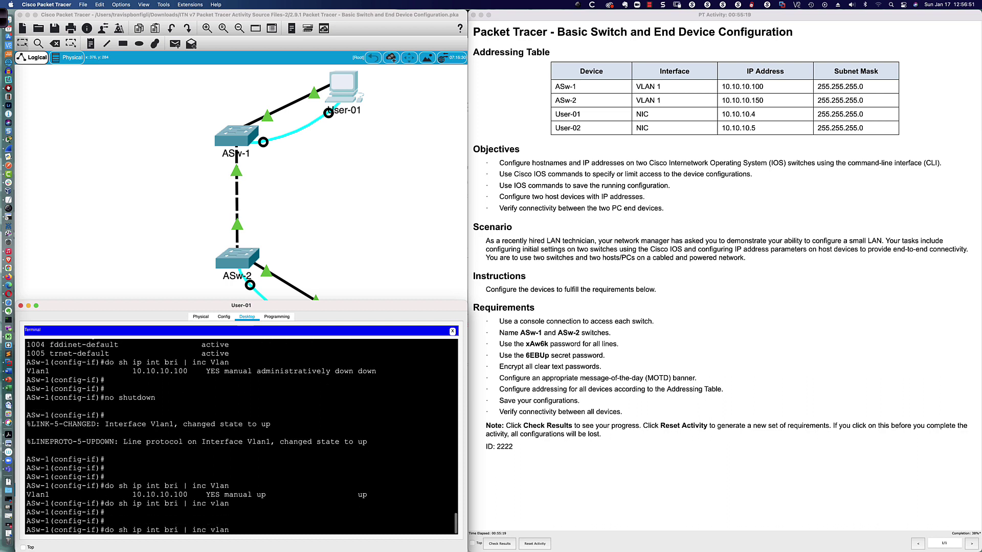
pyautogui.press('Return')
pyautogui.press('Up')
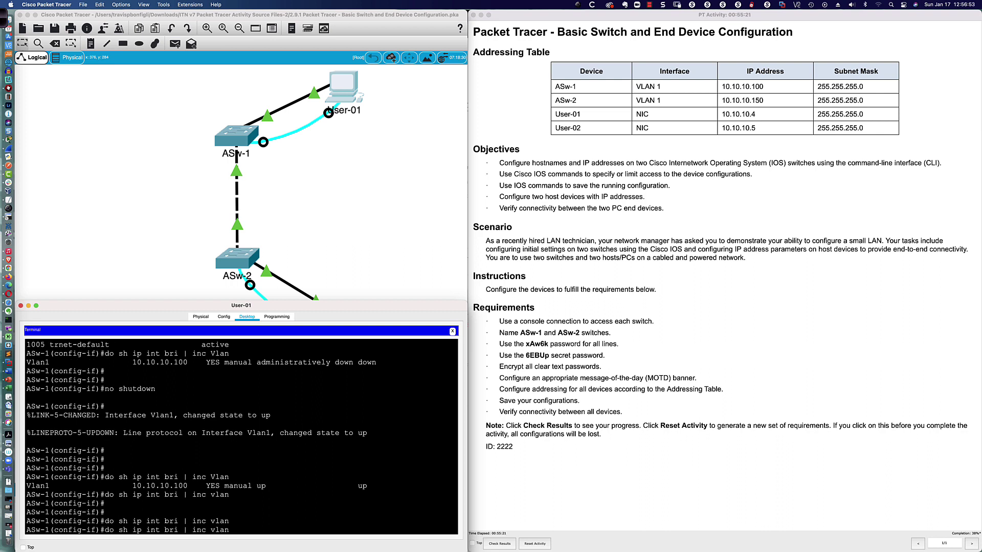
pyautogui.press('Return')
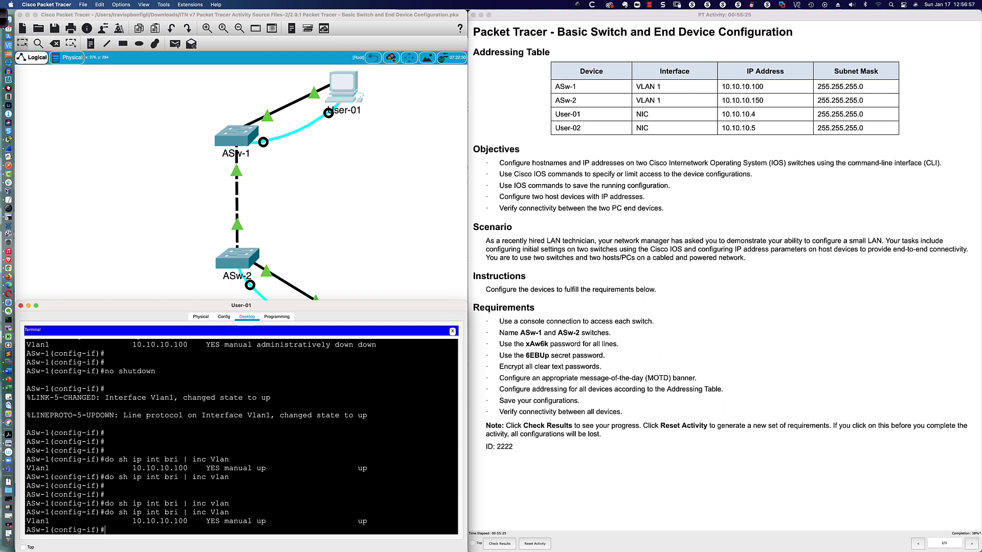
pyautogui.press('Return')
pyautogui.press('Return')
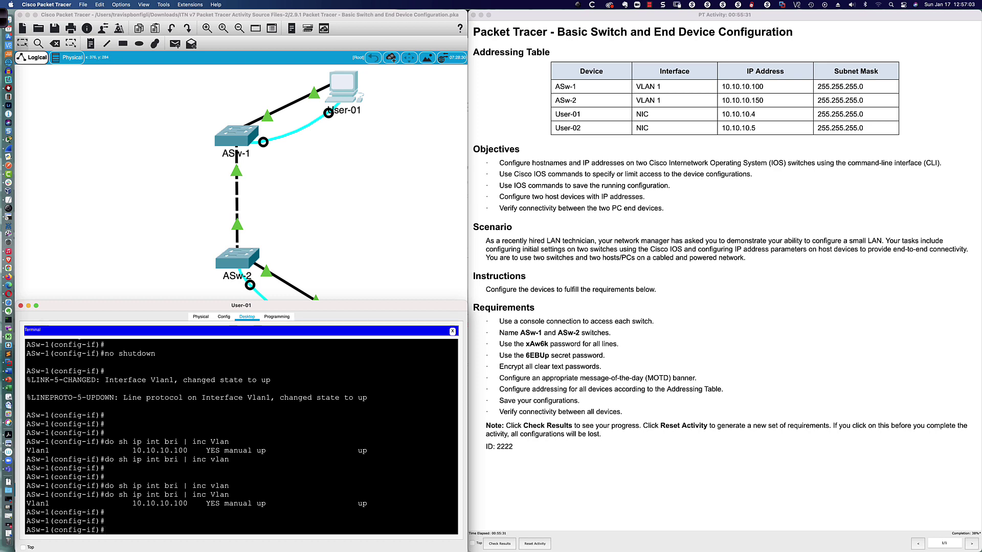
pyautogui.press('super+w')
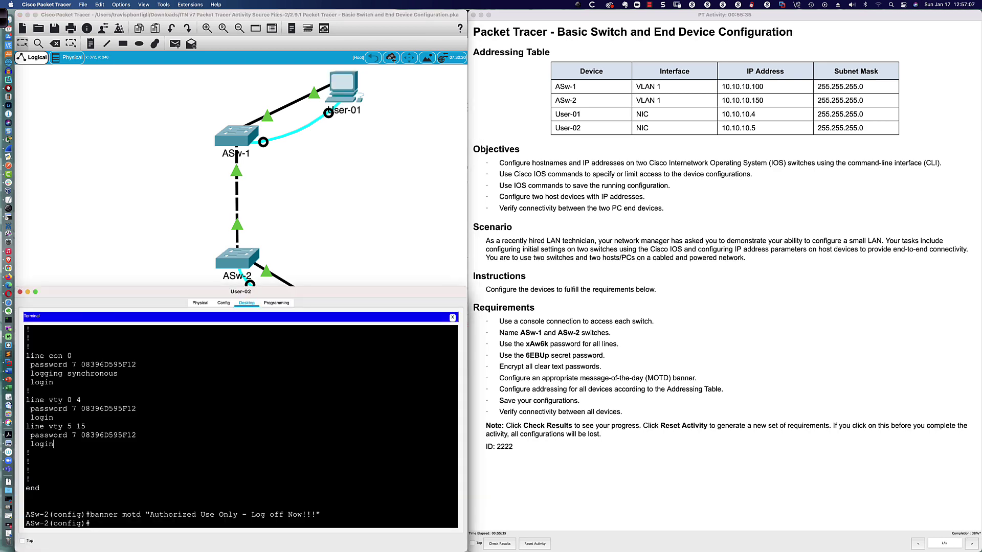
# Set ASw-2's interface vlan 1 to 10.10.10.150 255.255.255.0, run no shut, and check its status
pyautogui.write('int vlan 1')
pyautogui.press('Return')
pyautogui.write('ip')
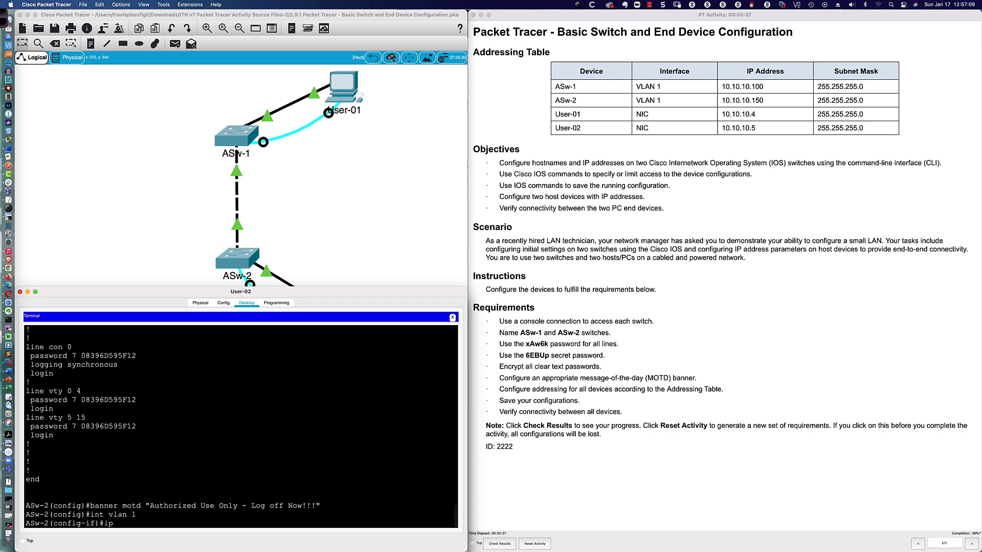
pyautogui.write(' add 10.10.10.150 255.255.255.0')
pyautogui.press('Return')
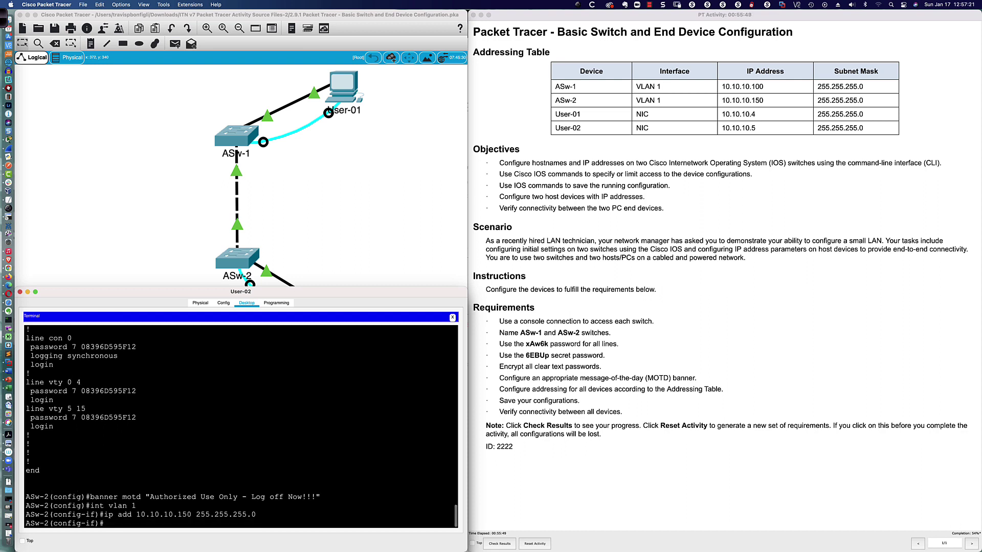
pyautogui.write('no shut')
pyautogui.press('Return')
pyautogui.press('Return')
pyautogui.press('Return')
pyautogui.press('Return')
pyautogui.press('Return')
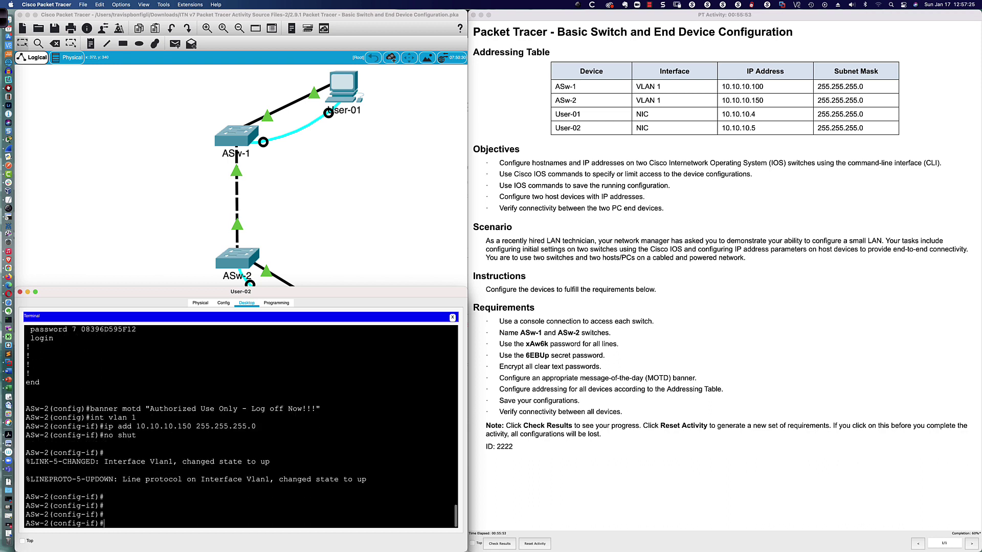
pyautogui.write('do sh ip int bri | inc Vlan')
pyautogui.press('Return')
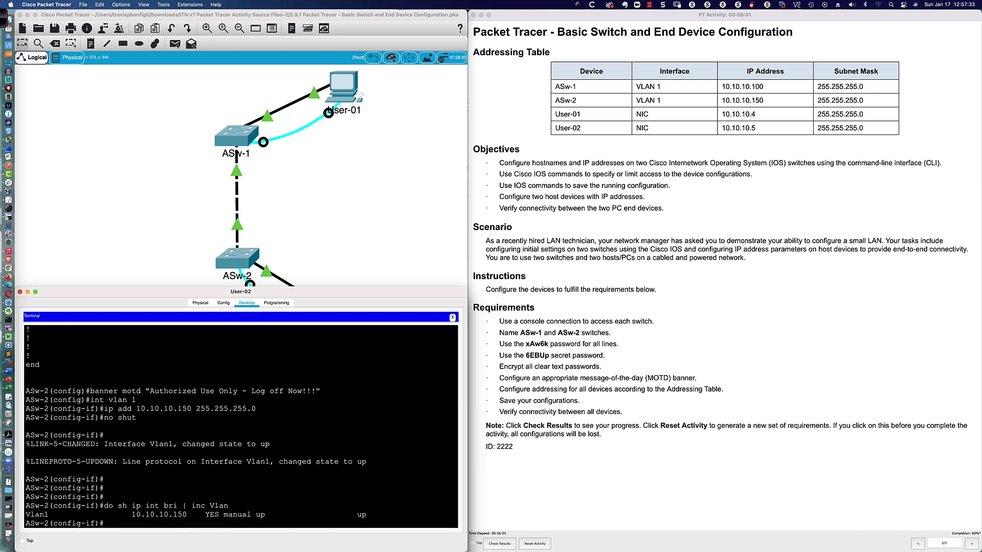
# Page through ASw-2's running configuration with do sh run
pyautogui.write('do sh run')
pyautogui.press('Return')
pyautogui.press('space')
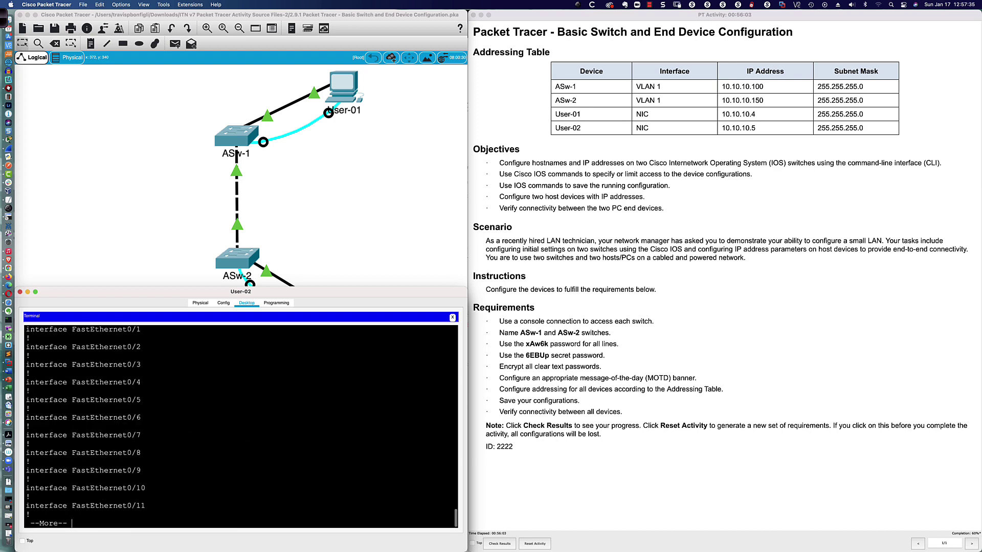
pyautogui.press('space')
pyautogui.press('space')
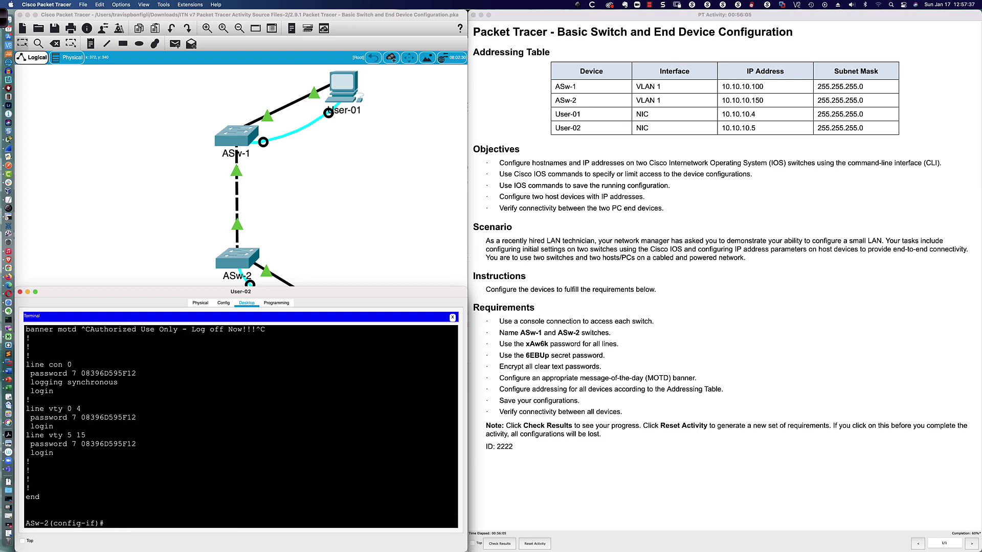
pyautogui.scroll(4, 241, 427)
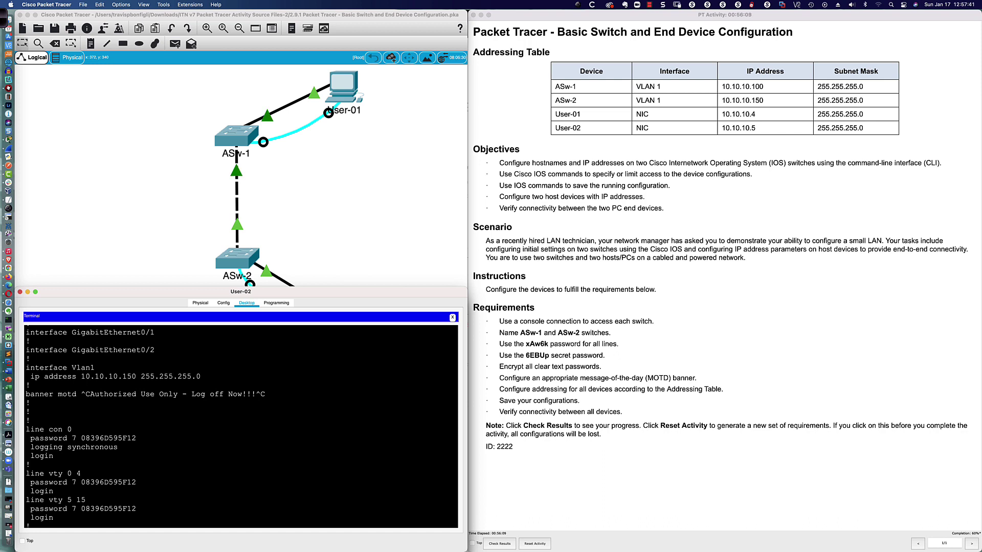
pyautogui.scroll(-4, 241, 426)
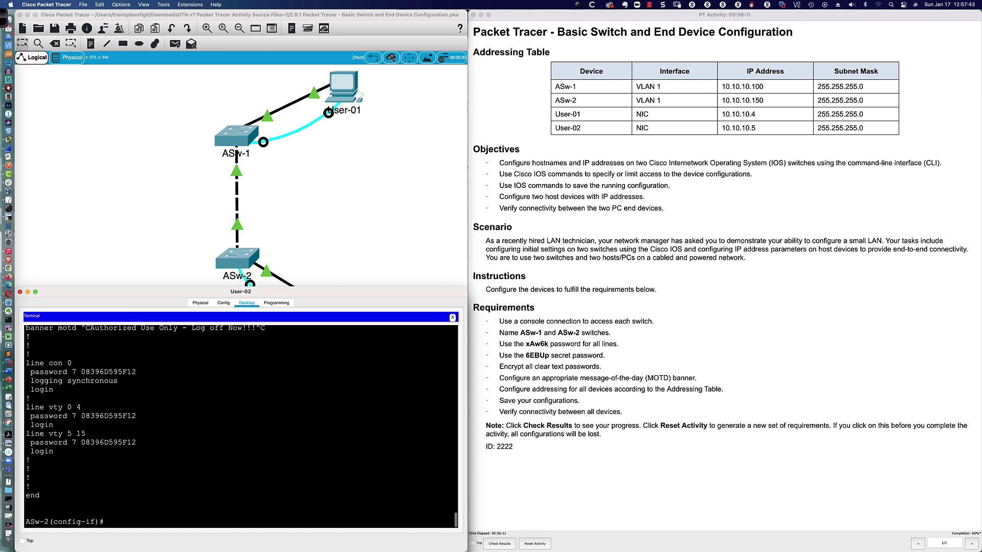
# List the status of all ASw-2 interfaces with do sh ip int br
pyautogui.write('do sh ip int br')
pyautogui.press('Return')
pyautogui.press('space')
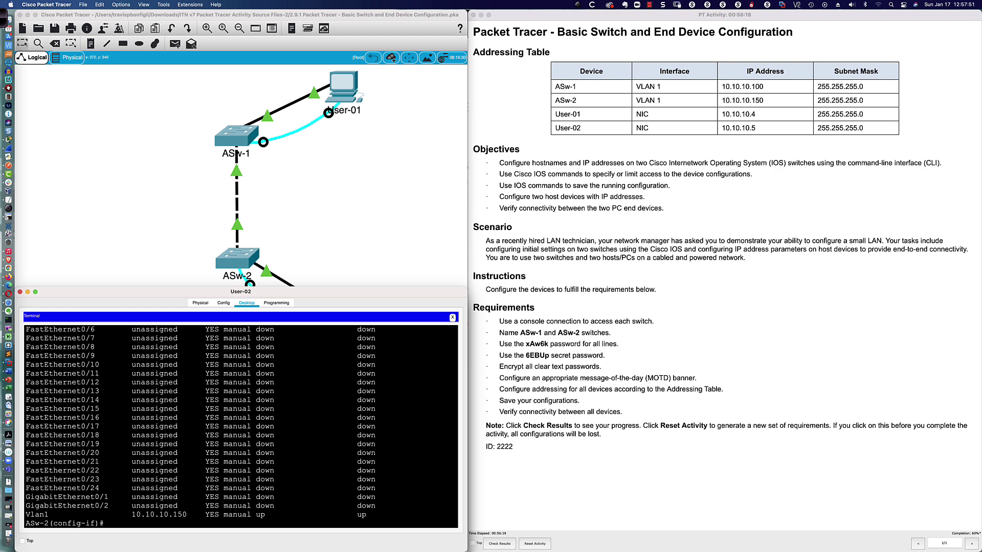
pyautogui.scroll(5, 241, 427)
pyautogui.scroll(-5, 241, 427)
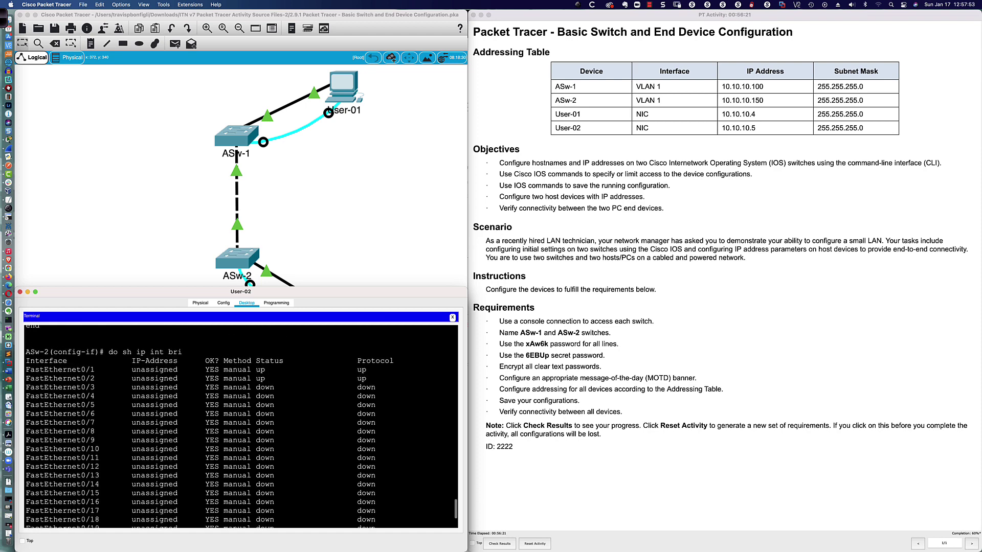
# Rerun the Vlan-filtered interface check, shortened to Vl, confirming Vlan1 10.10.10.150 is up/up
pyautogui.press('Return')
pyautogui.press('Return')
pyautogui.press('Return')
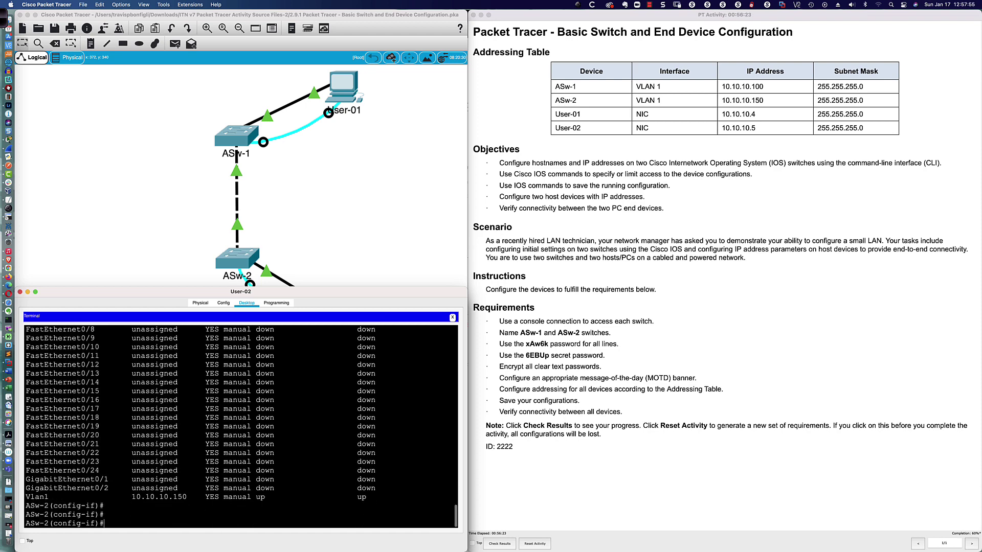
pyautogui.press('Up')
pyautogui.press('Up')
pyautogui.press('Up')
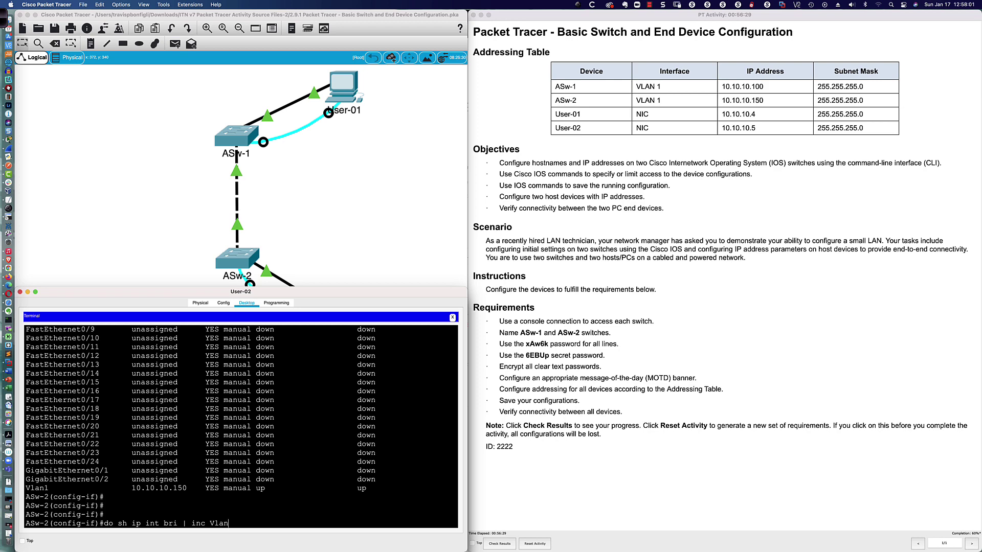
pyautogui.press('Return')
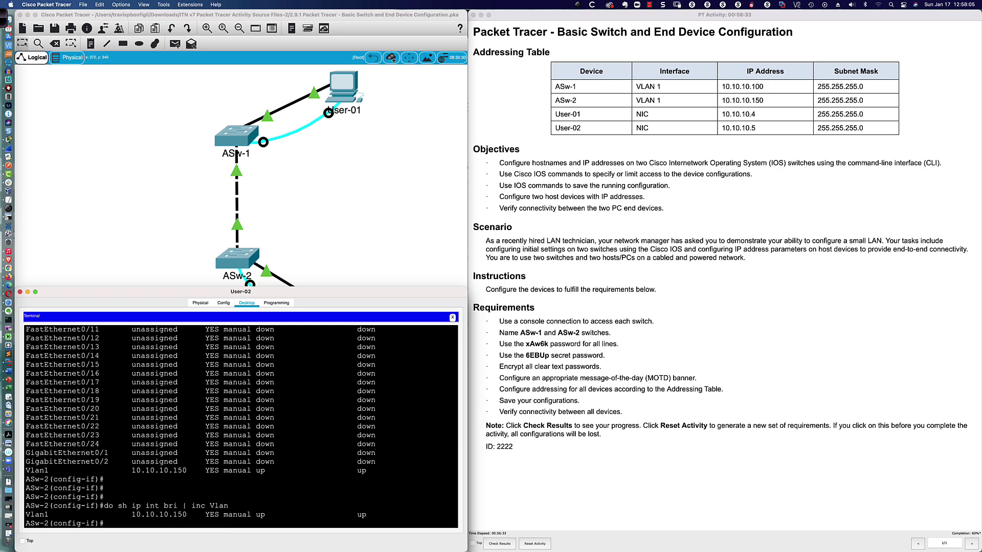
pyautogui.press('Up')
pyautogui.press('BackSpace')
pyautogui.press('BackSpace')
pyautogui.press('Return')
pyautogui.press('Return')
pyautogui.press('Return')
pyautogui.press('Return')
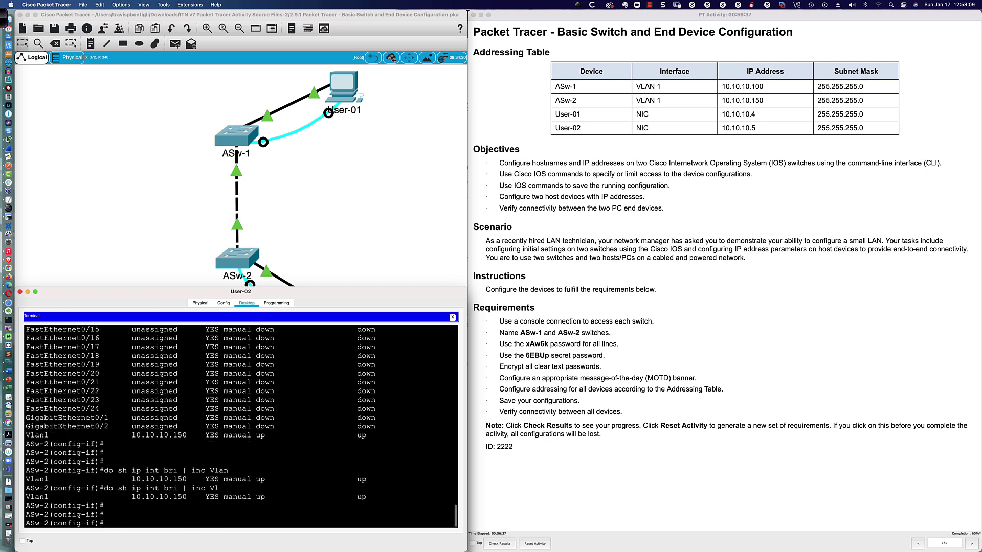
pyautogui.press('Up')
pyautogui.press('Return')
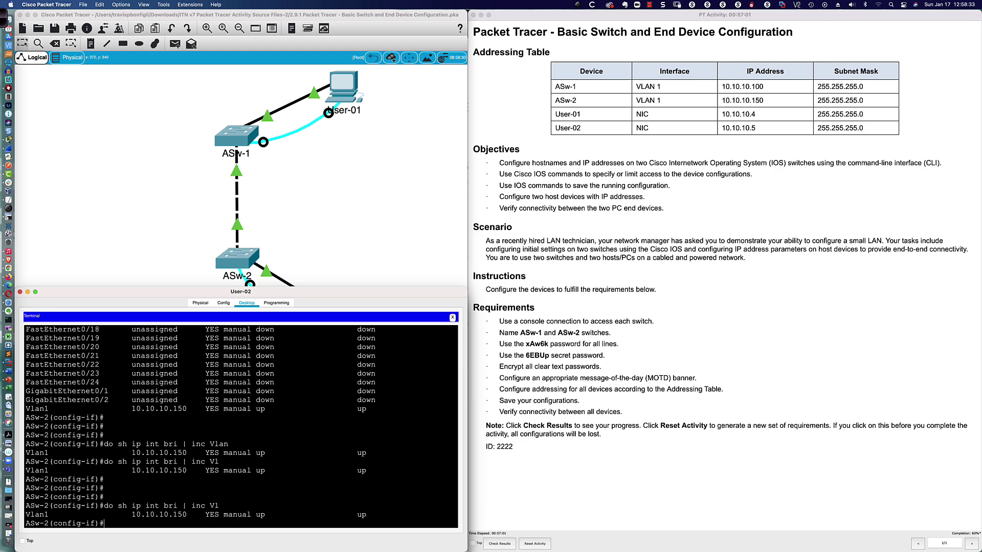
# Enter User-02's IPv4 address 10.10.10.5 in the Desktop IP Configuration
pyautogui.click(452, 318)
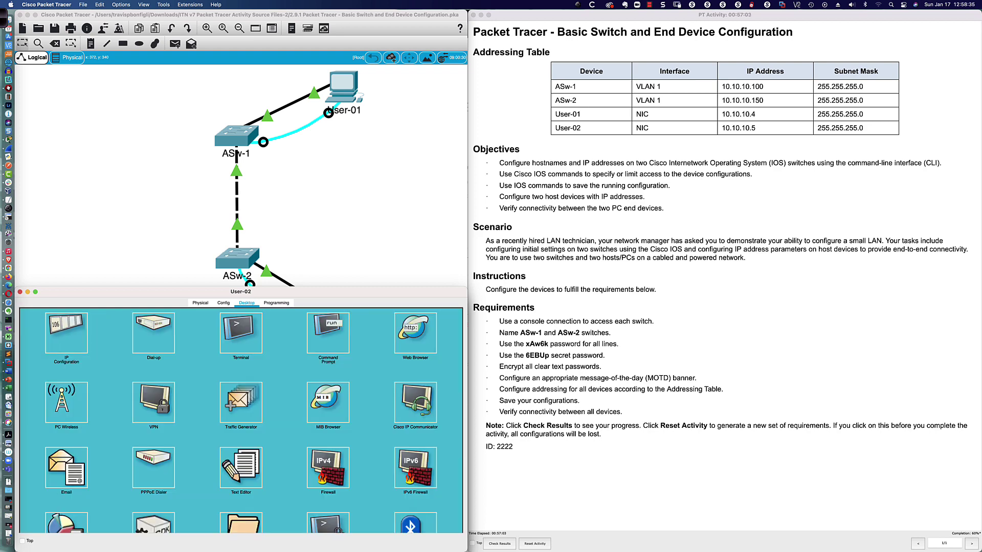
pyautogui.click(67, 333)
pyautogui.click(312, 364)
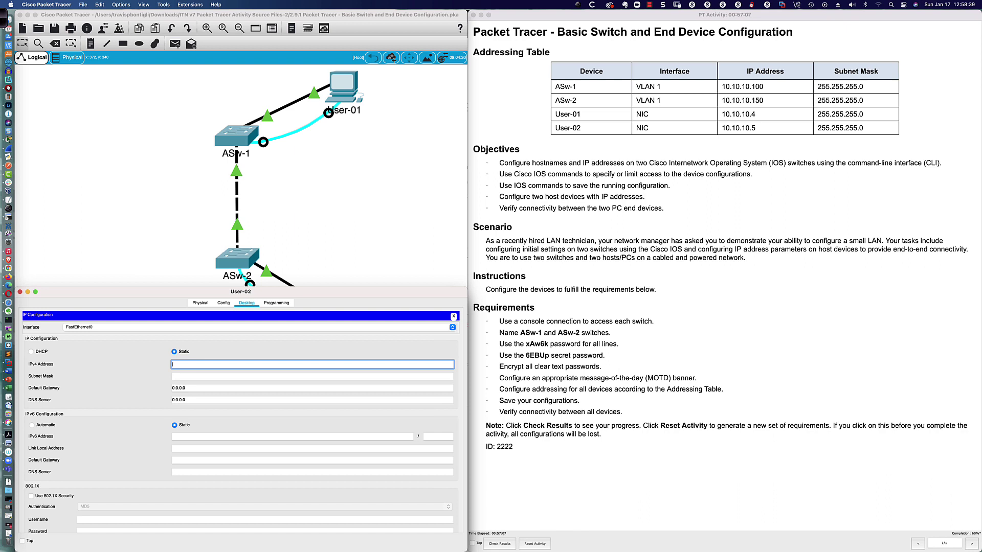
pyautogui.write('10.10.10.1')
pyautogui.press('Tab')
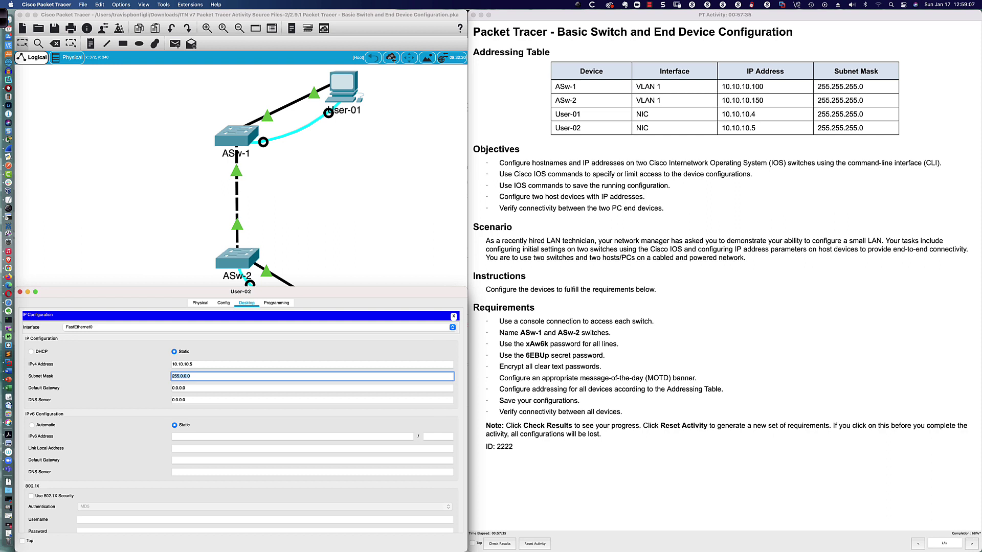
pyautogui.click(192, 364)
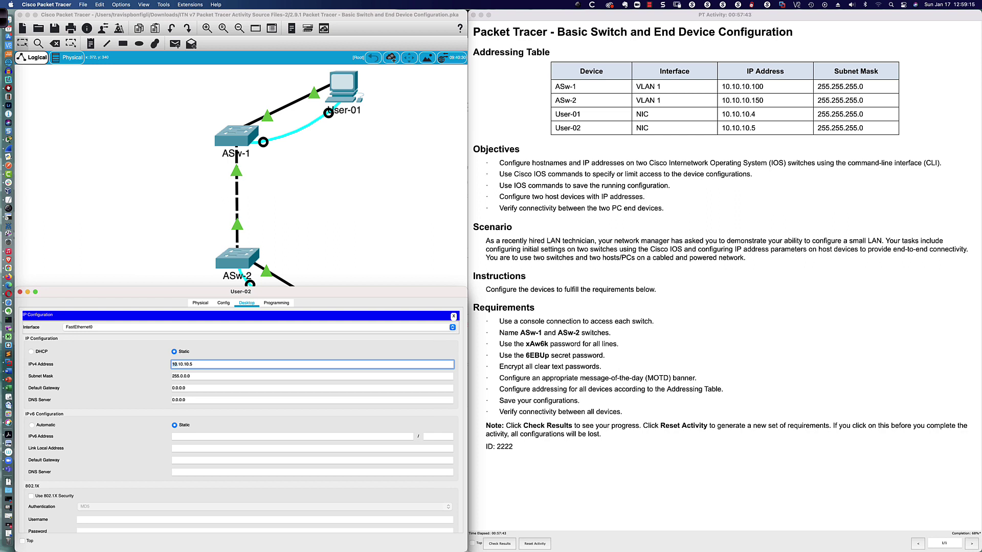
# Correct User-02's subnet mask to 255.255.255.0 and close its settings window
pyautogui.click(191, 376)
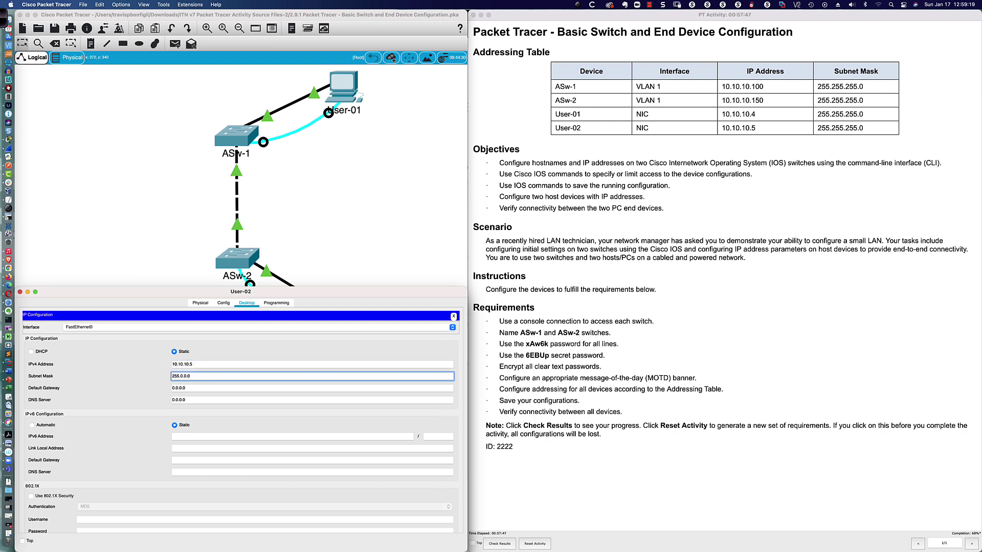
pyautogui.press('BackSpace')
pyautogui.press('BackSpace')
pyautogui.press('BackSpace')
pyautogui.write('255.255.0')
pyautogui.press('Tab')
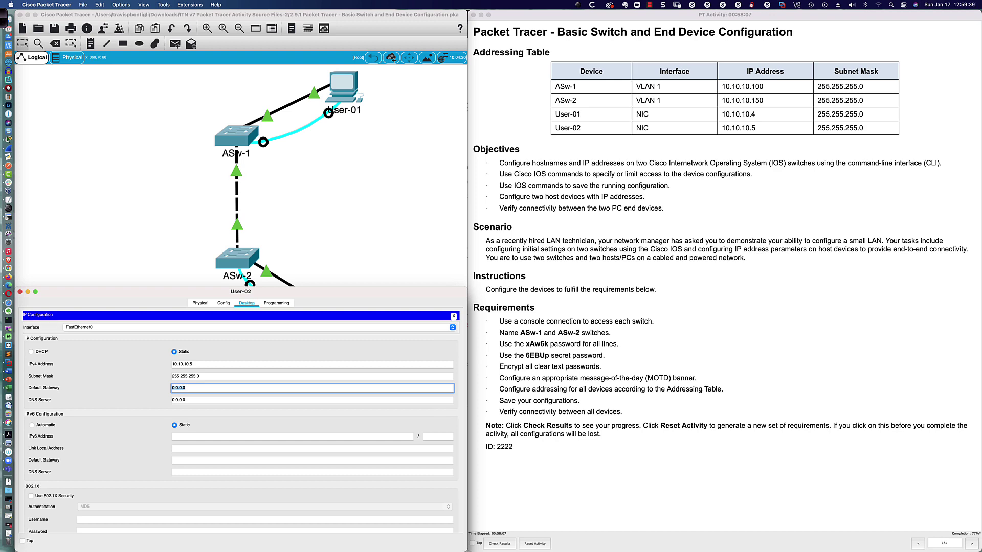
pyautogui.press('super+w')
pyautogui.click(453, 331)
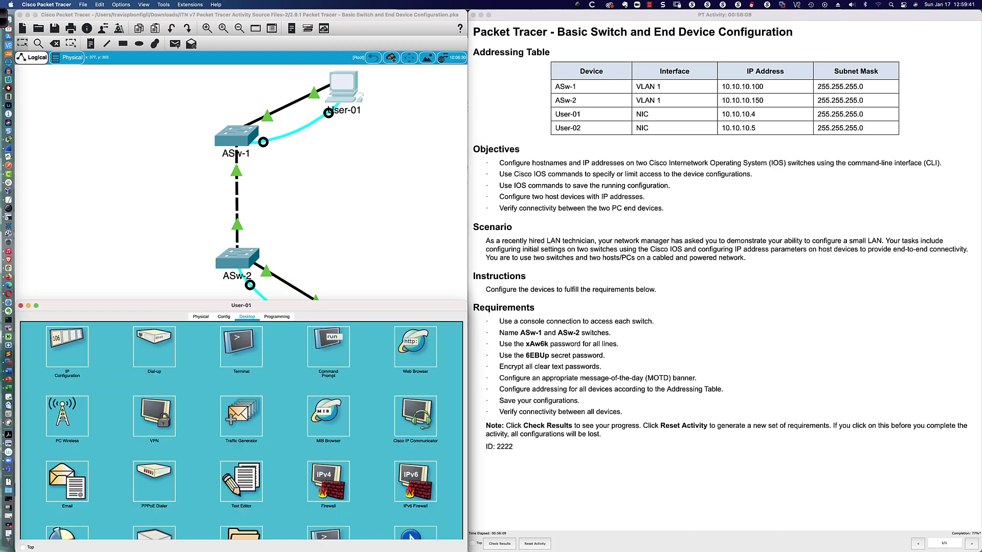
# Set User-01's IP configuration to 10.10.10.4 with subnet mask 255.255.255.0
pyautogui.click(67, 346)
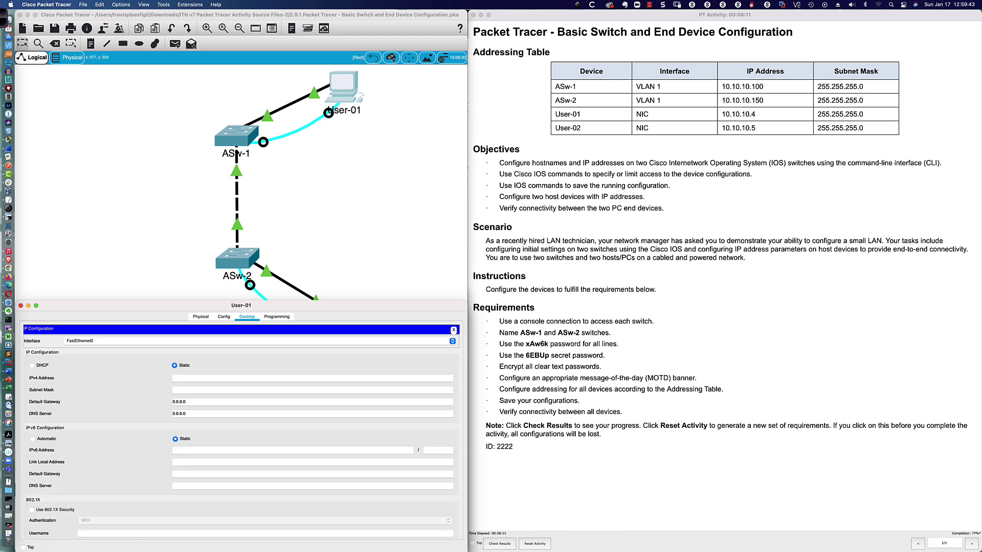
pyautogui.click(312, 378)
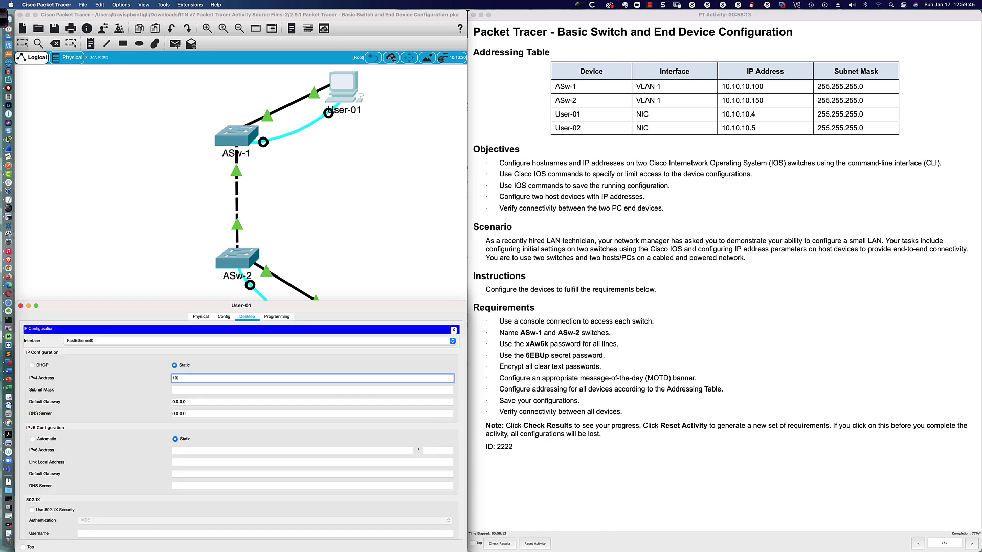
pyautogui.write('1010')
pyautogui.press('BackSpace')
pyautogui.press('BackSpace')
pyautogui.press('Tab')
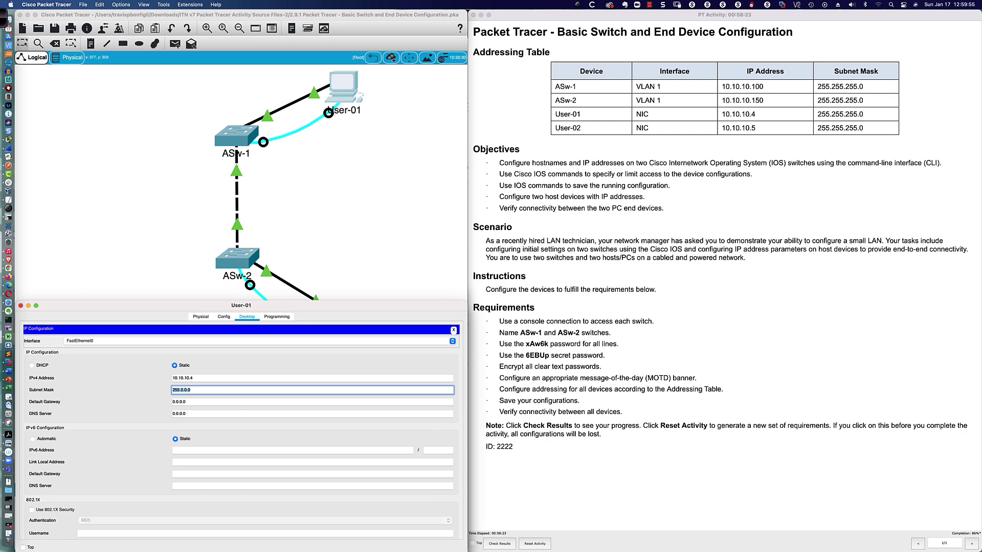
pyautogui.write('255.255.2')
pyautogui.press('Tab')
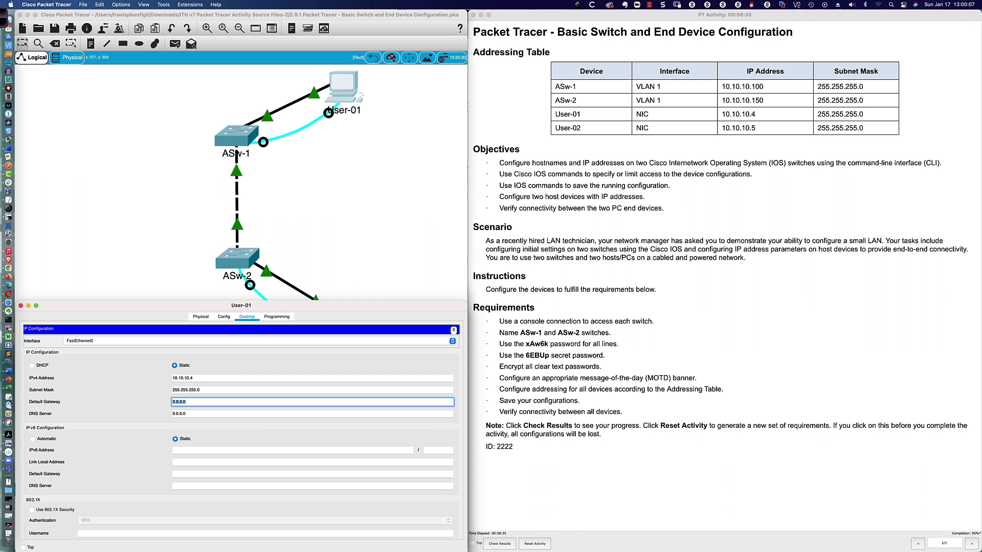
pyautogui.press('Escape')
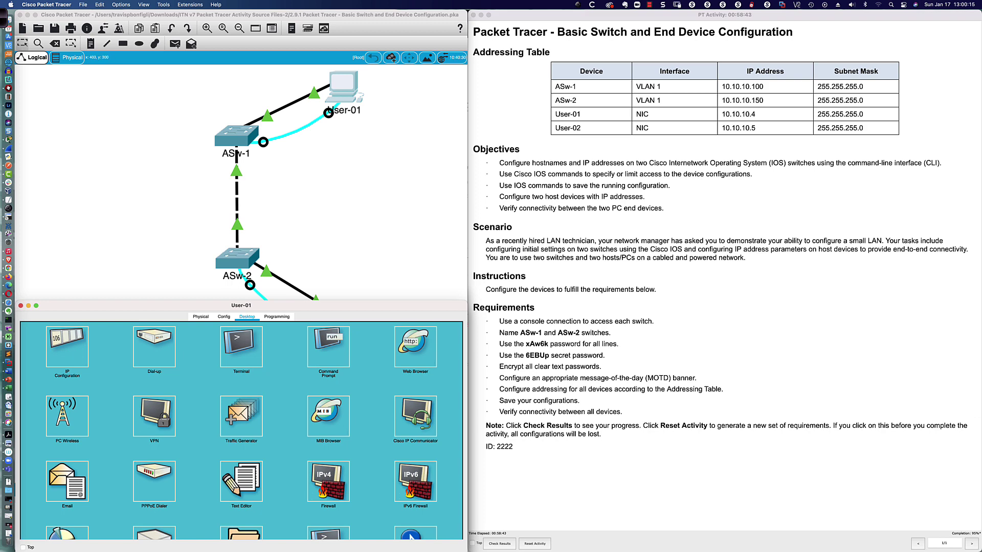
pyautogui.click(241, 347)
# On ASw-1, end configuration mode, disable to user mode, then re-enable with the enable secret
pyautogui.click(440, 415)
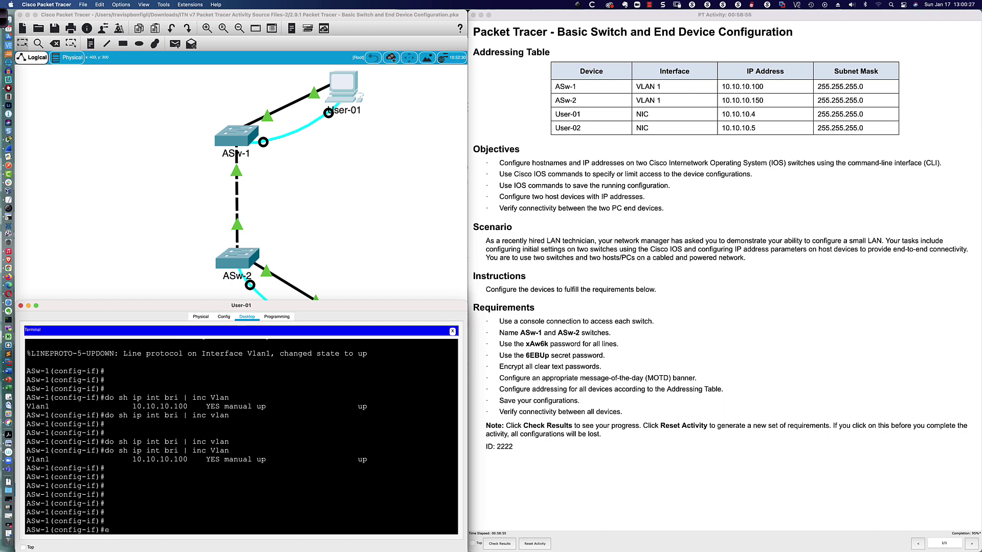
pyautogui.write('nd')
pyautogui.press('Return')
pyautogui.press('Return')
pyautogui.press('Return')
pyautogui.press('Return')
pyautogui.press('Return')
pyautogui.press('Return')
pyautogui.press('Return')
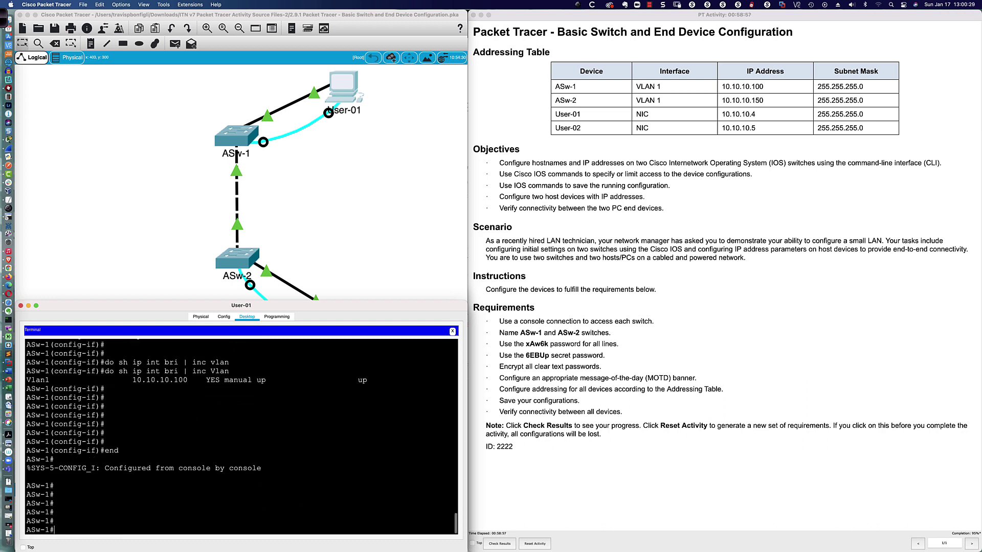
pyautogui.write('disable')
pyautogui.press('Return')
pyautogui.press('Return')
pyautogui.press('Return')
pyautogui.press('Return')
pyautogui.press('Return')
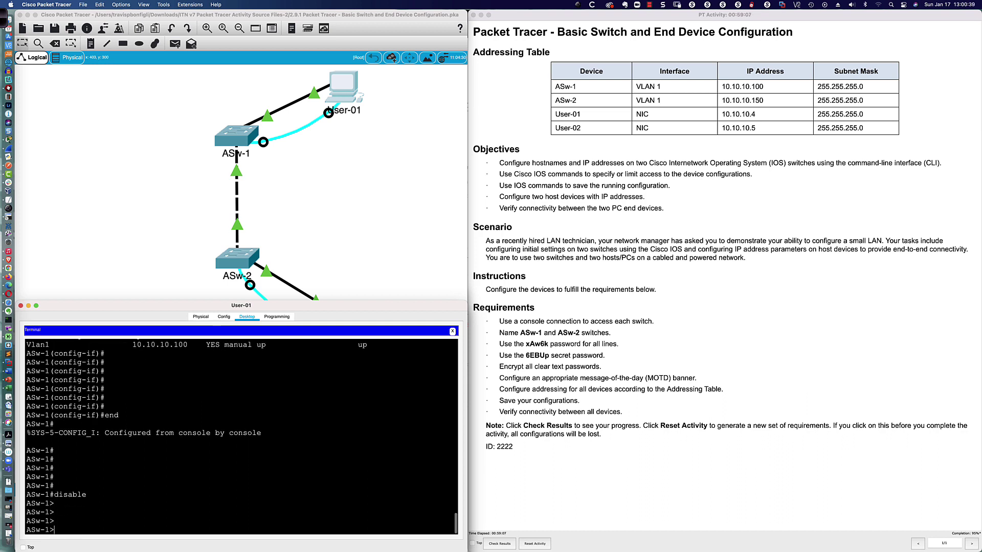
pyautogui.write('en')
pyautogui.press('Tab')
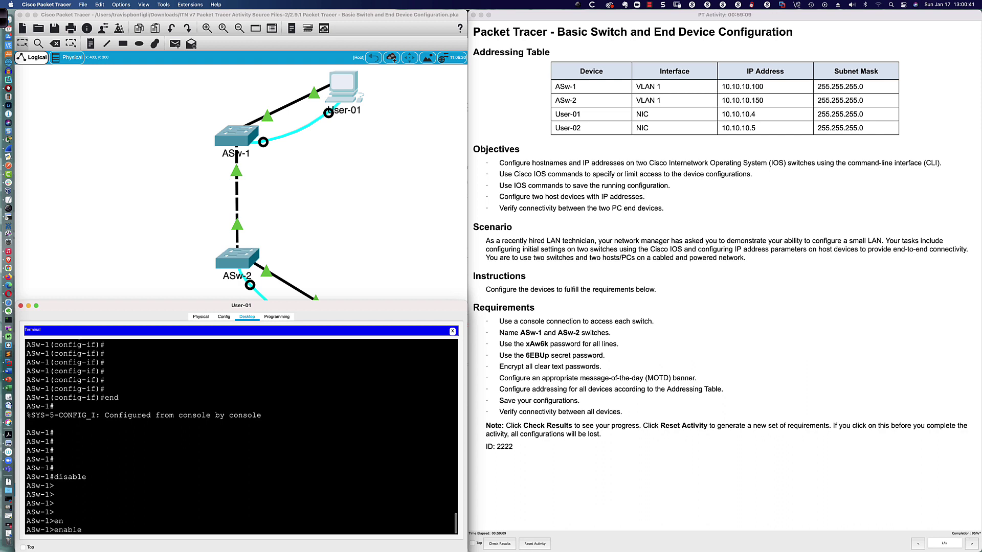
pyautogui.press('Return')
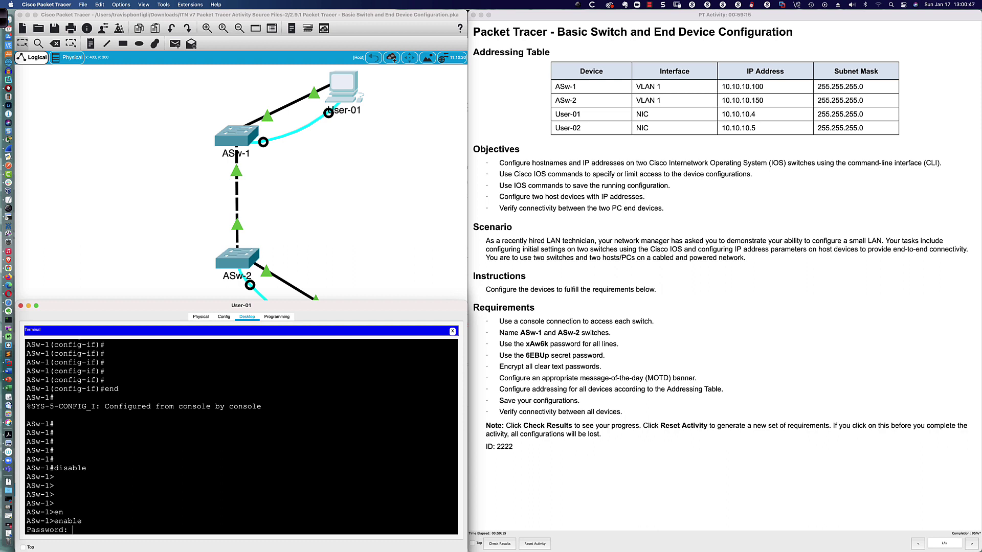
pyautogui.press('Return')
pyautogui.press('Return')
pyautogui.press('Return')
pyautogui.press('Return')
pyautogui.press('Return')
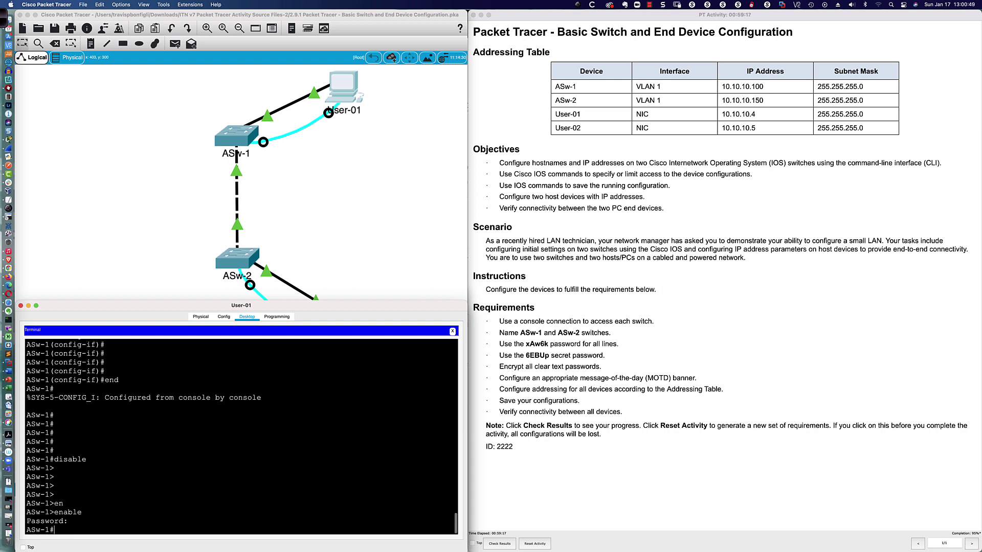
# Run copy running-config startup-config on ASw-1 and accept the default startup-config filename
pyautogui.write('c')
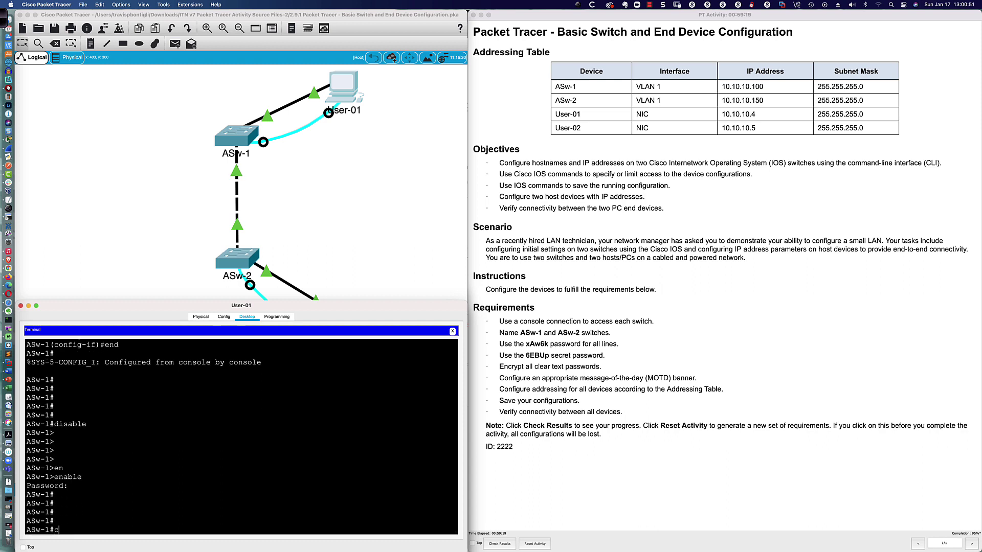
pyautogui.write('opy run')
pyautogui.press('Tab')
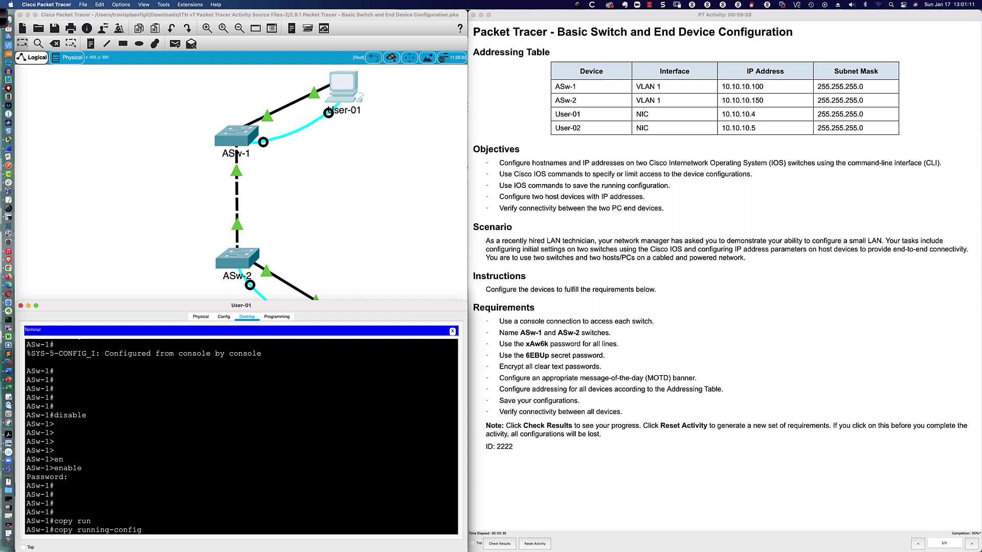
pyautogui.write('st')
pyautogui.press('Tab')
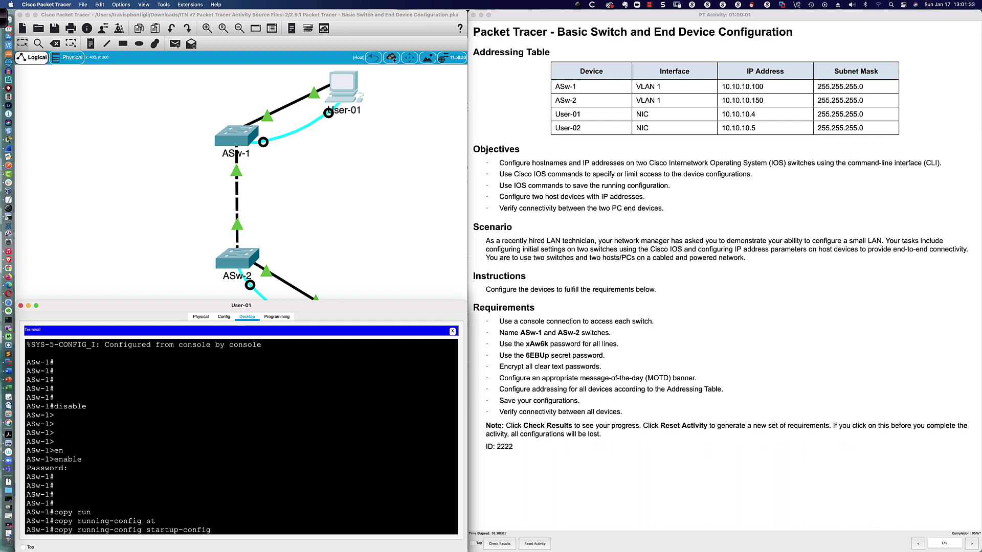
pyautogui.press('Return')
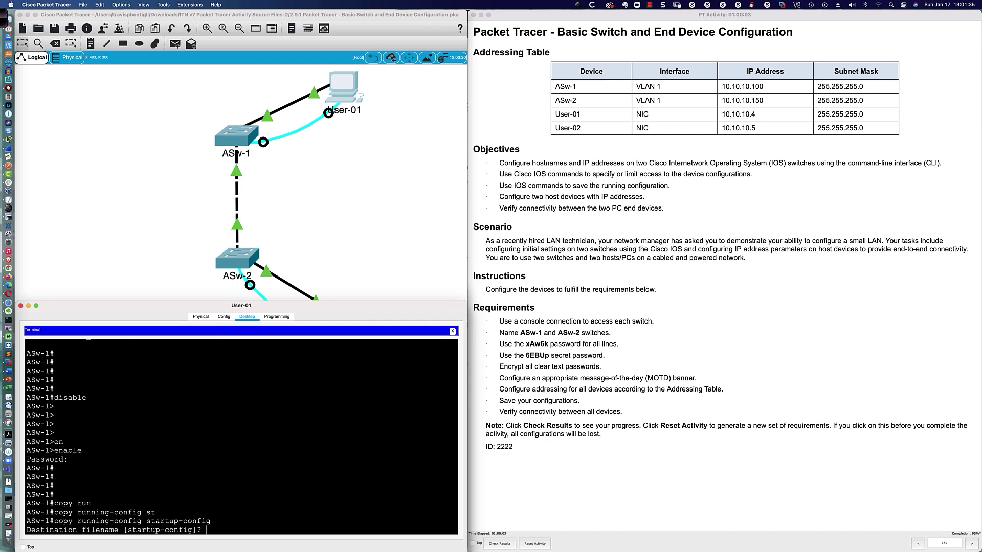
pyautogui.press('Return')
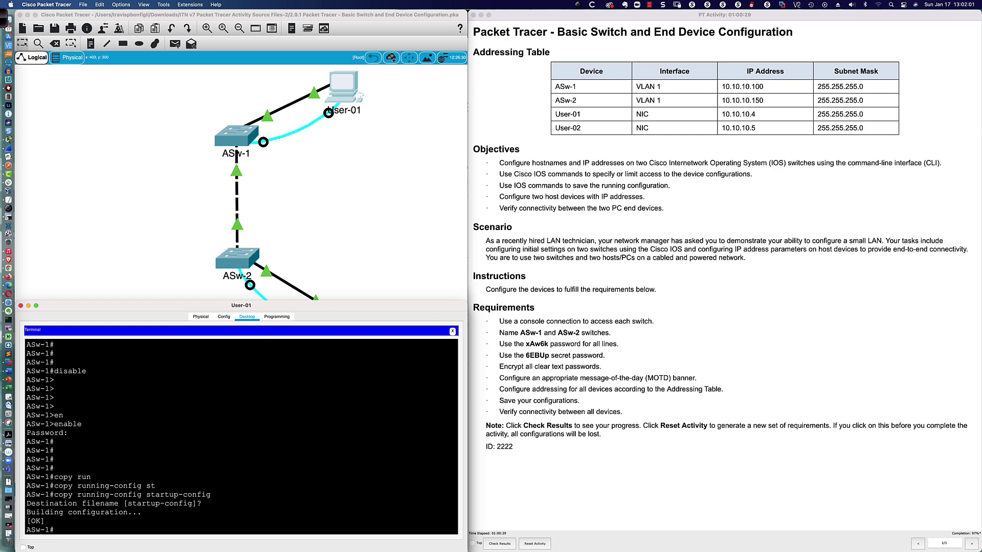
# Close User-01's window and open User-02's Terminal console to reach ASw-2's prompt
pyautogui.click(21, 306)
pyautogui.click(329, 317)
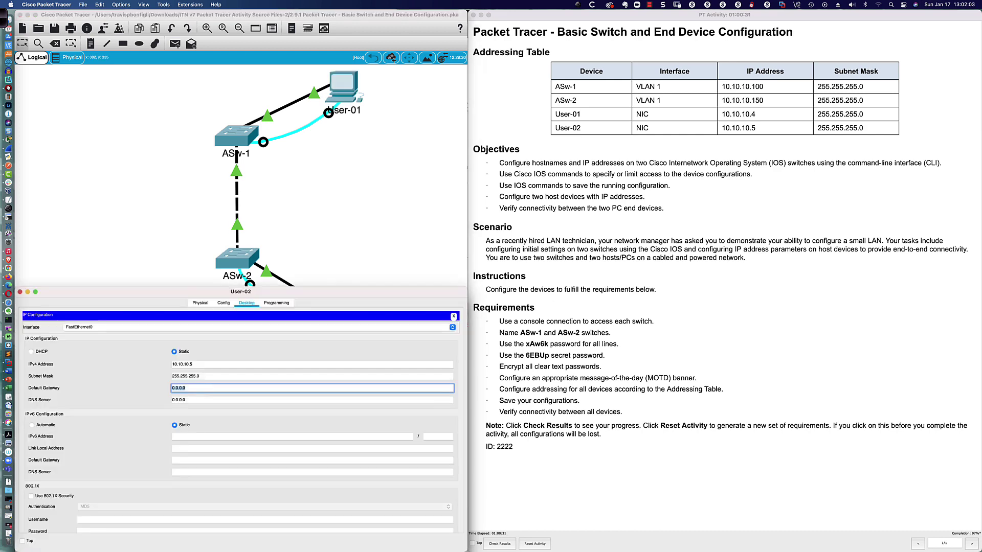
pyautogui.click(453, 316)
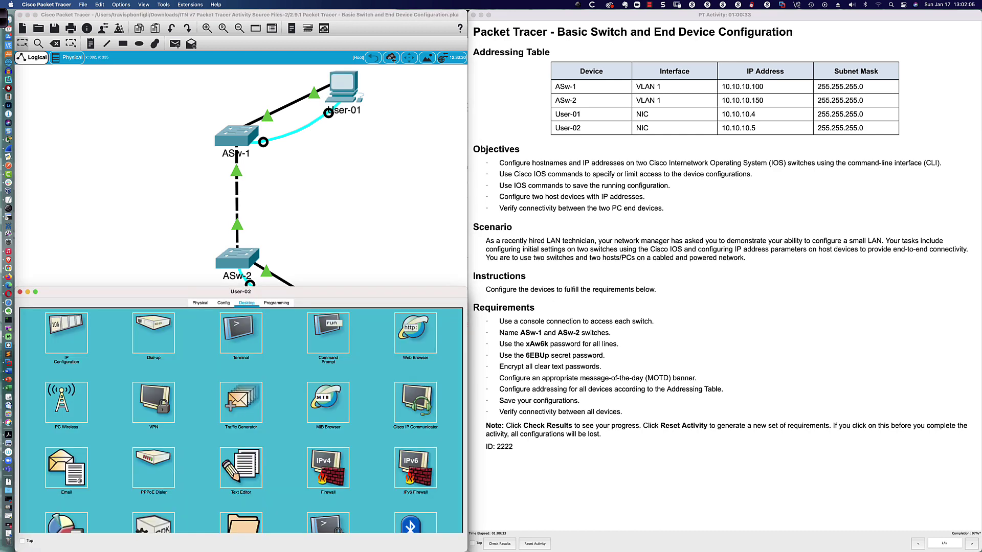
pyautogui.click(241, 333)
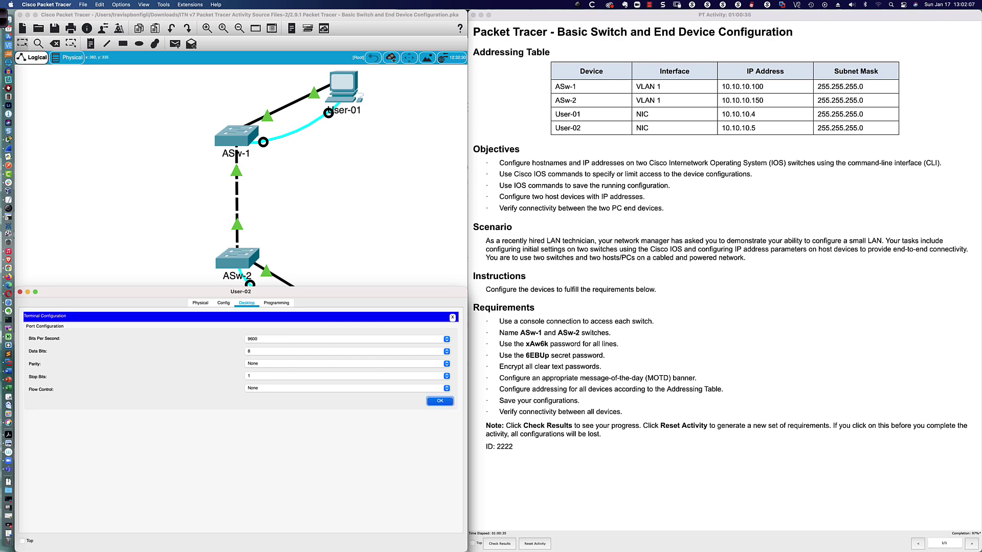
pyautogui.press('Return')
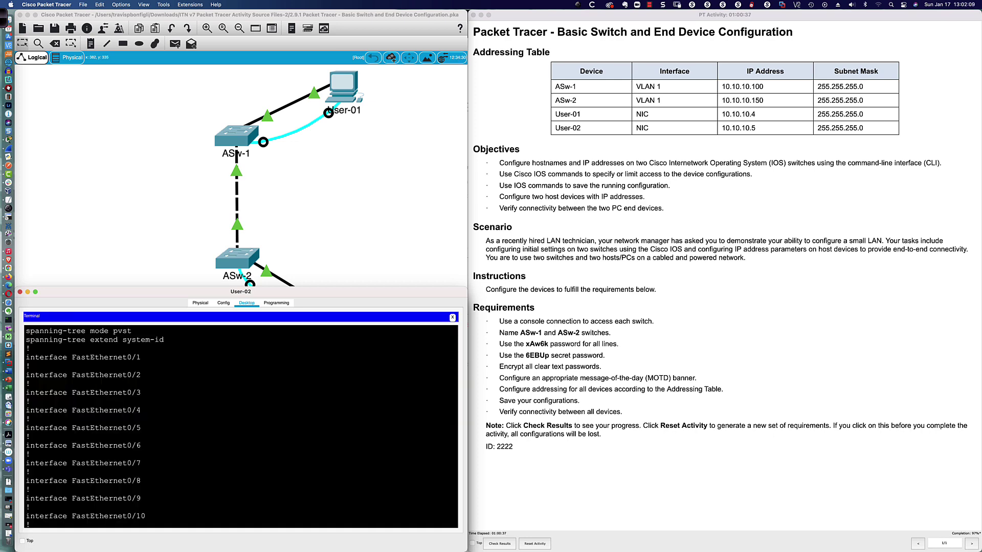
pyautogui.press('Return')
pyautogui.press('Return')
pyautogui.press('Return')
pyautogui.press('Return')
pyautogui.press('Return')
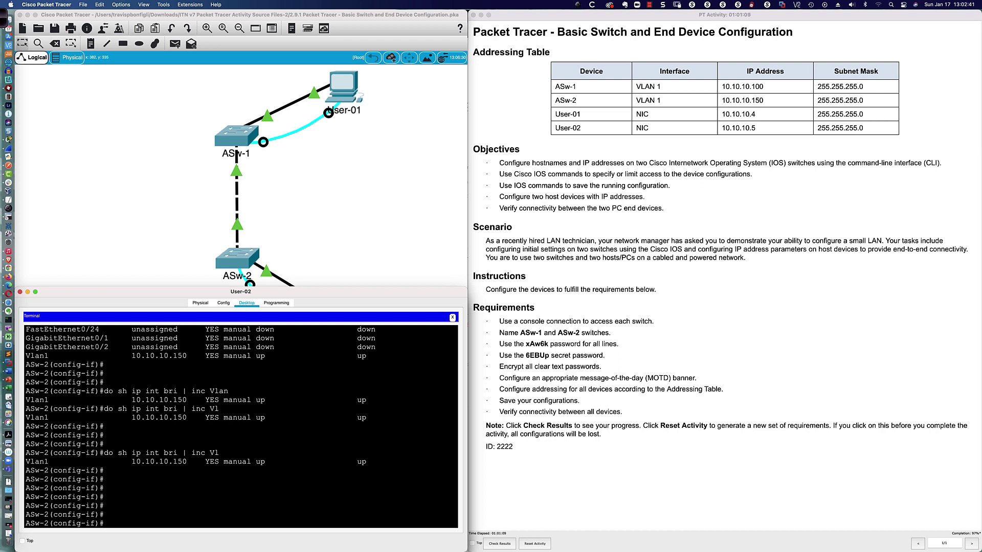
pyautogui.press('Return')
pyautogui.press('Return')
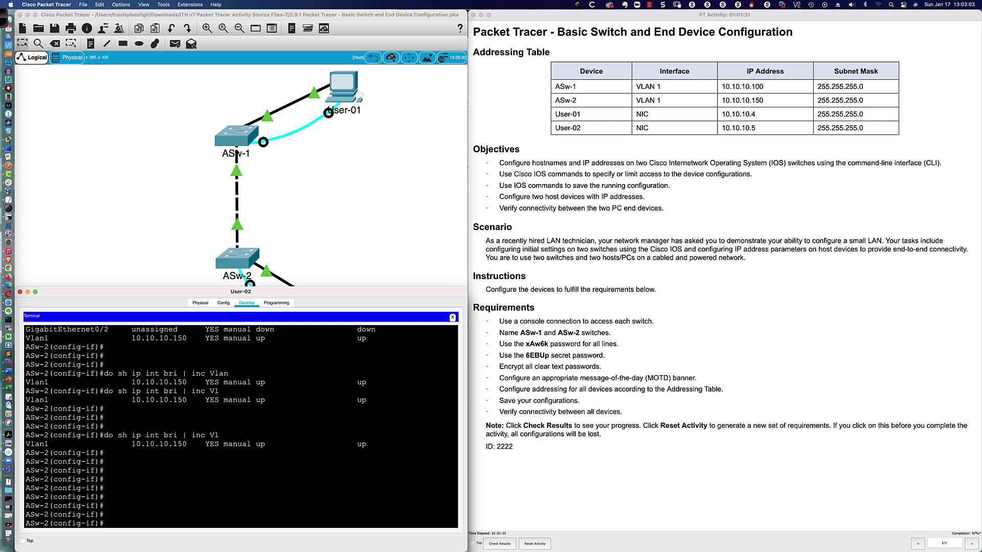
# Leave configuration mode on ASw-2 and save its configuration with write memory
pyautogui.write('end')
pyautogui.press('Return')
pyautogui.press('Return')
pyautogui.press('Return')
pyautogui.press('Return')
pyautogui.press('Return')
pyautogui.press('Return')
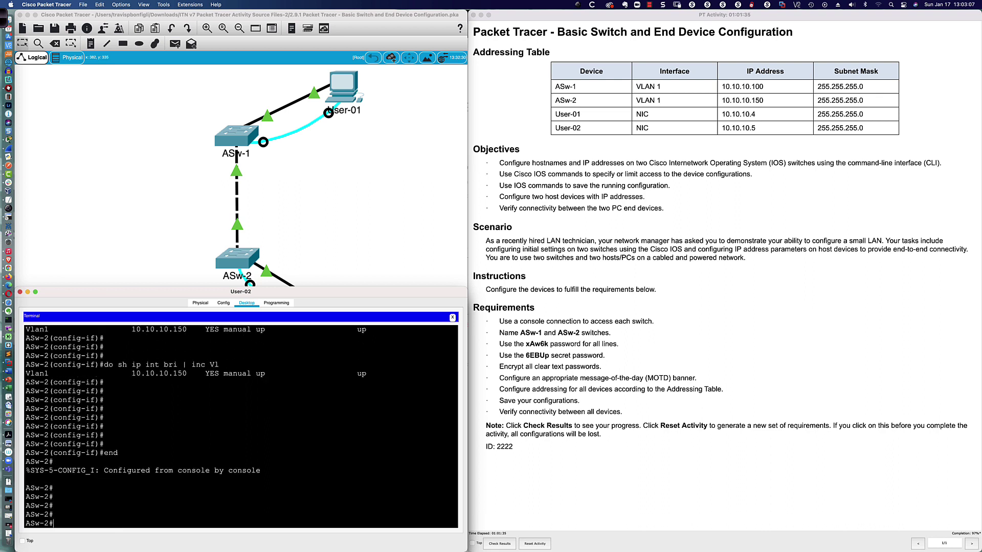
pyautogui.write('wr')
pyautogui.press('Tab')
pyautogui.write('me')
pyautogui.press('Tab')
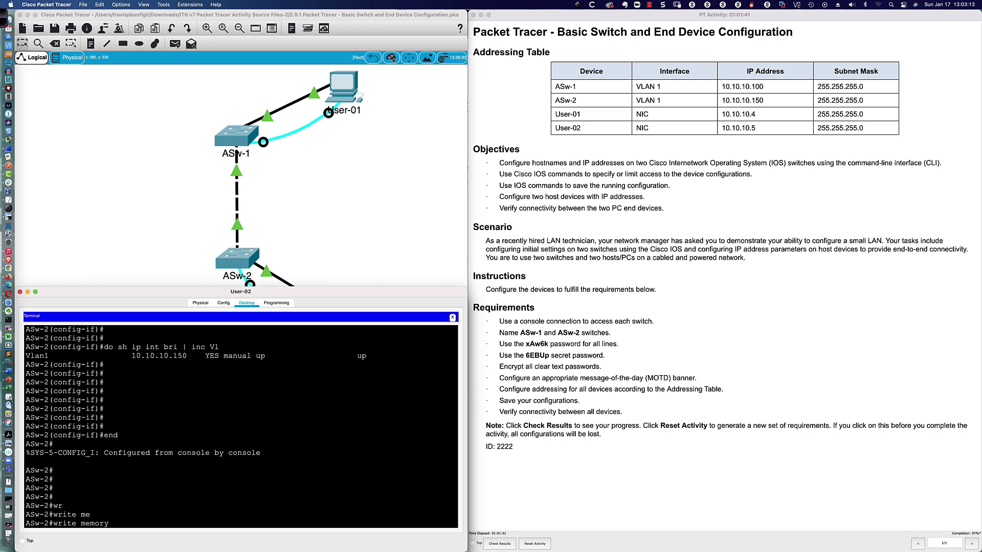
pyautogui.press('Return')
pyautogui.press('Return')
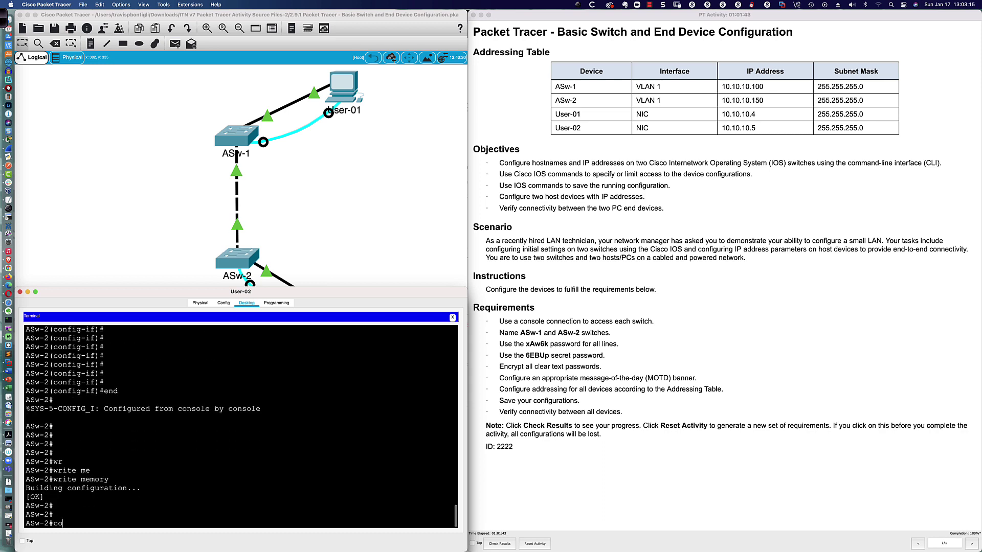
# Run copy running-config startup-config on ASw-2, then save again with 'w me'
pyautogui.write('copy run')
pyautogui.press('Tab')
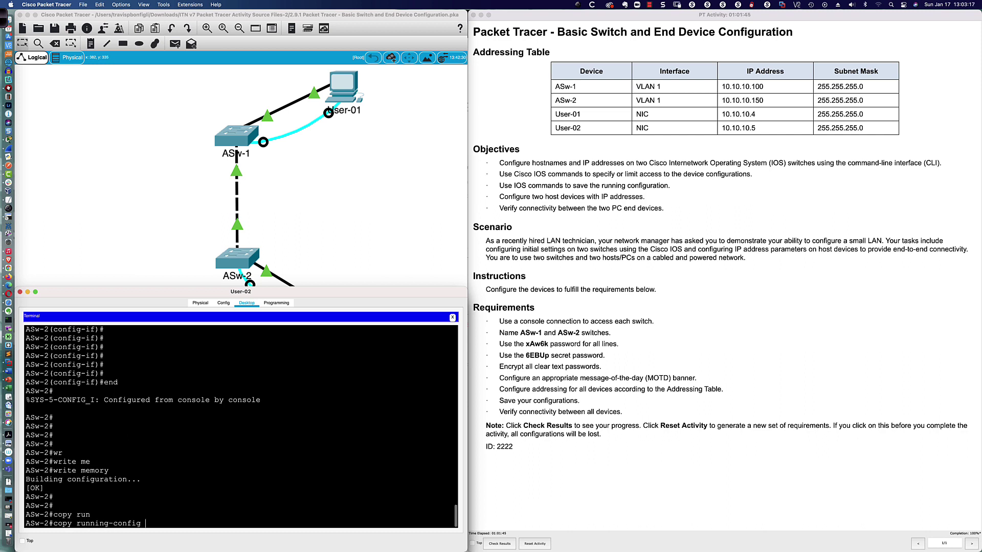
pyautogui.write('st')
pyautogui.press('Tab')
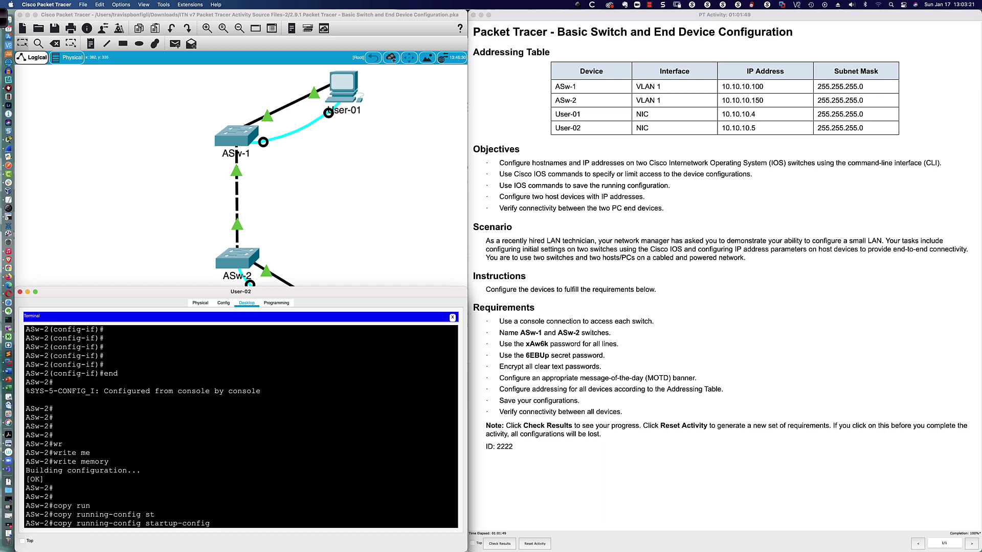
pyautogui.press('Return')
pyautogui.press('Return')
pyautogui.press('Return')
pyautogui.press('Return')
pyautogui.press('Return')
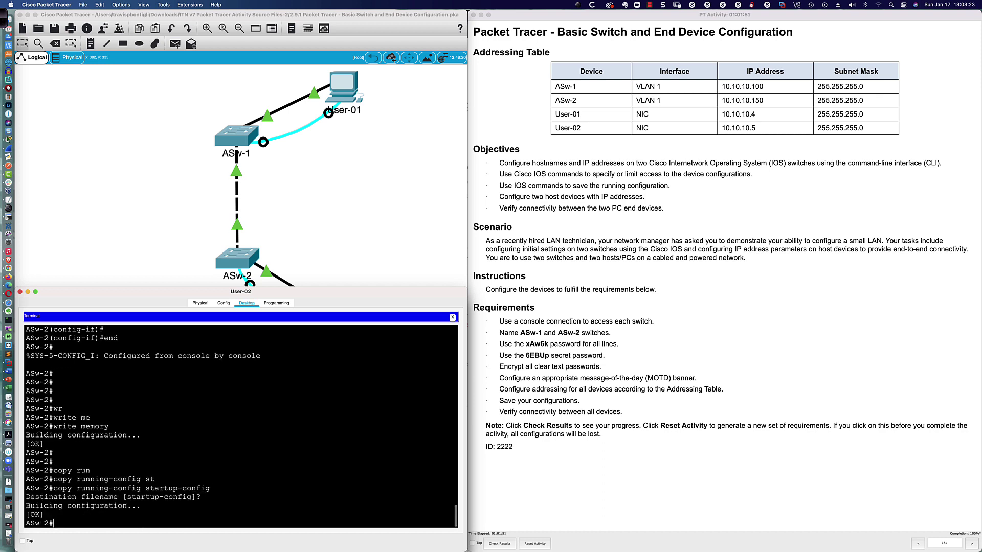
pyautogui.write('w')
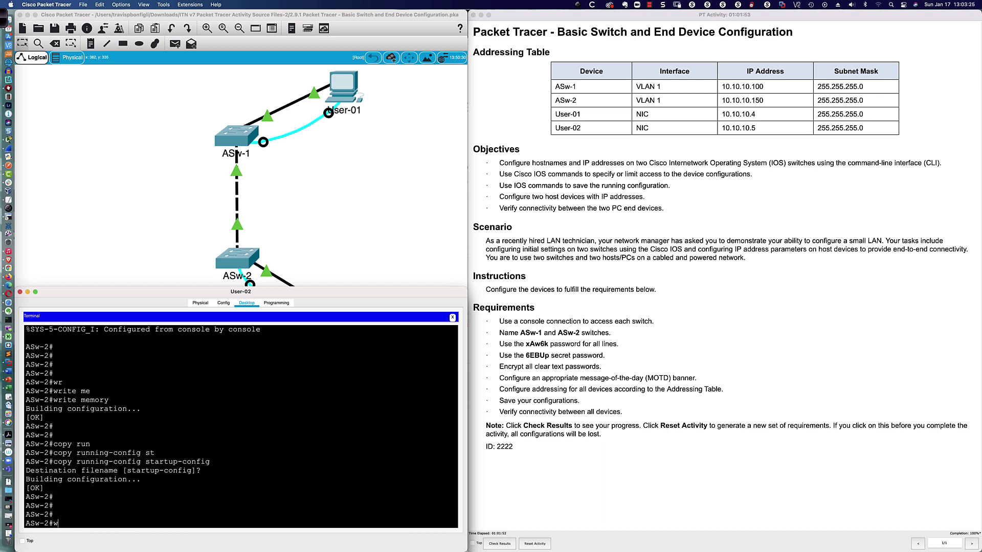
pyautogui.write(' me')
pyautogui.press('Return')
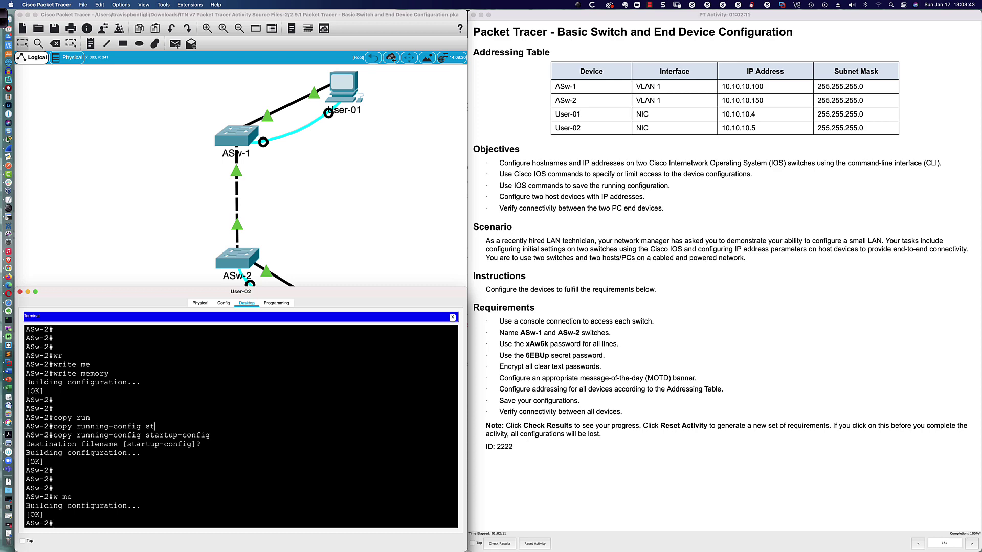
pyautogui.press('Return')
pyautogui.press('Return')
pyautogui.press('Return')
pyautogui.press('Return')
pyautogui.press('Return')
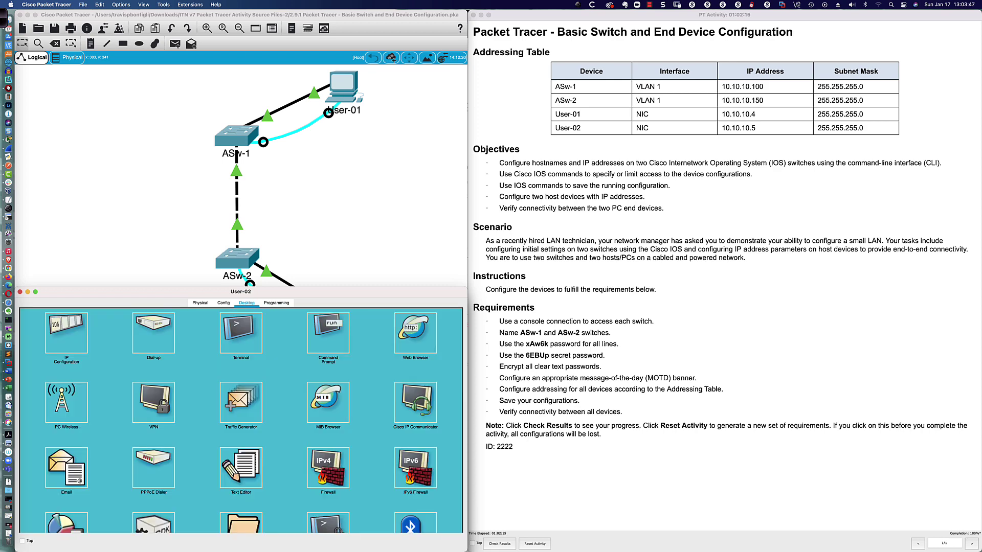
# From User-02's command prompt, ping 10.10.10.4, 10.10.10.100 and 10.10.10.150
pyautogui.write('ping')
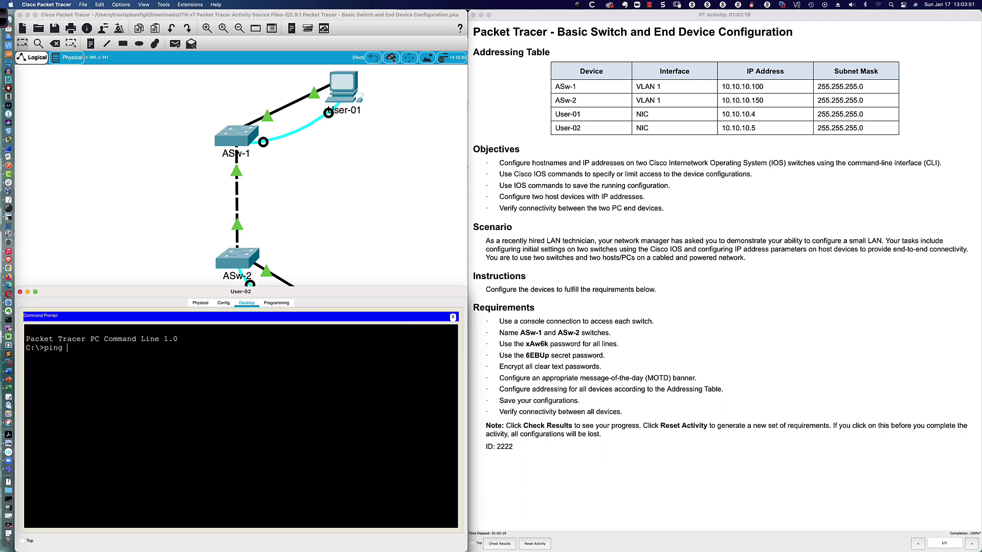
pyautogui.write(' 10.10.10.4')
pyautogui.press('Return')
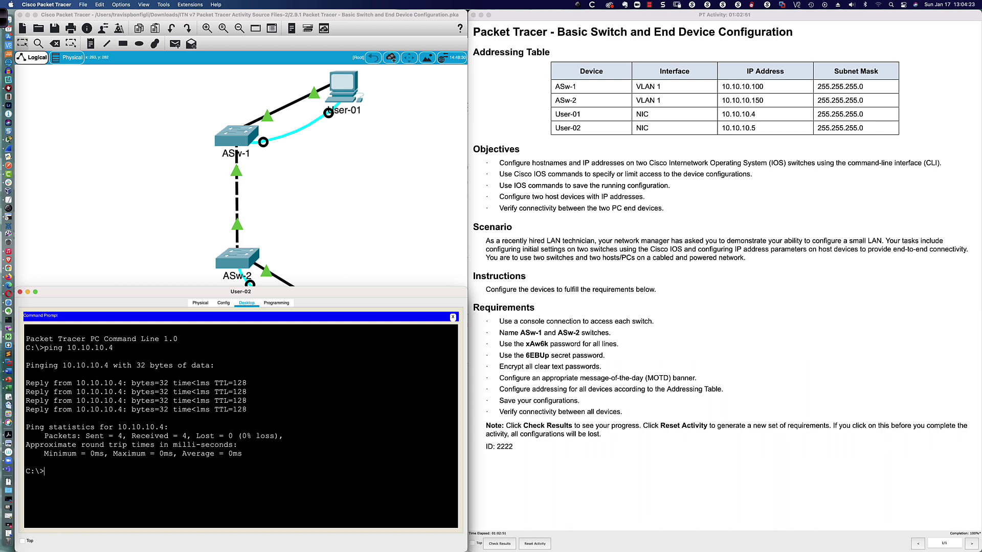
pyautogui.press('Up')
pyautogui.press('BackSpace')
pyautogui.press('BackSpace')
pyautogui.press('BackSpace')
pyautogui.press('BackSpace')
pyautogui.press('BackSpace')
pyautogui.press('BackSpace')
pyautogui.press('BackSpace')
pyautogui.press('BackSpace')
pyautogui.write('0.10.10.100')
pyautogui.press('Return')
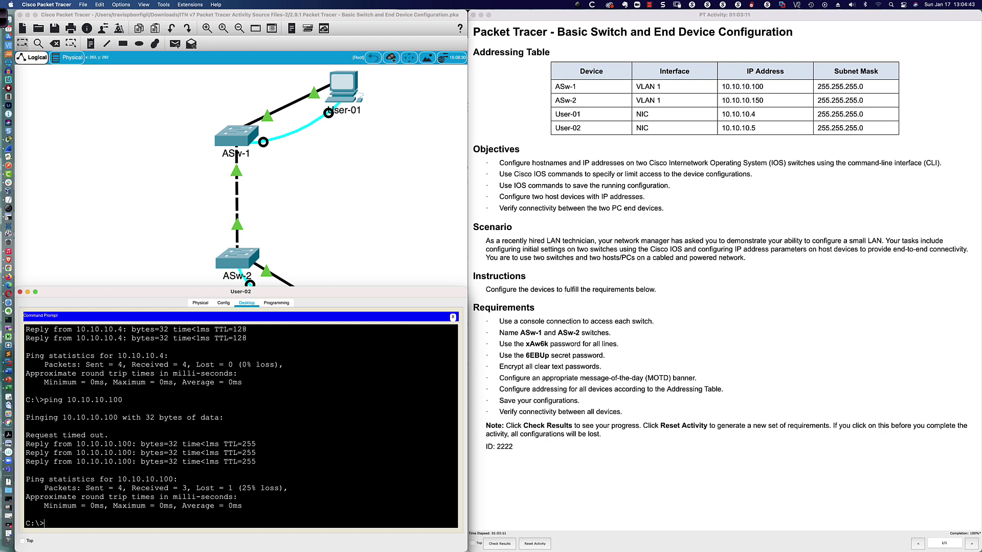
pyautogui.press('Up')
pyautogui.press('BackSpace')
pyautogui.write('50')
pyautogui.press('Return')
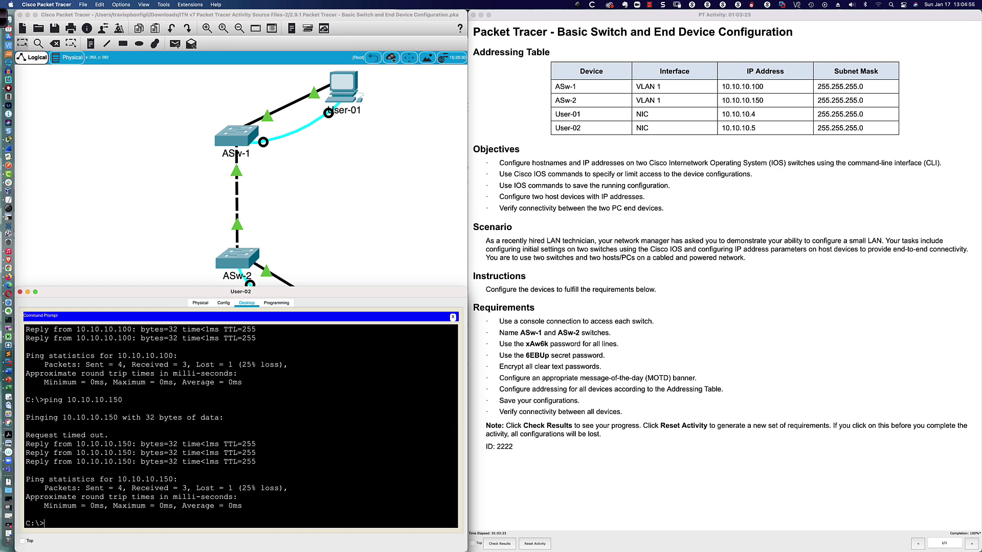
pyautogui.press('Return')
pyautogui.press('Return')
pyautogui.write('arp ')
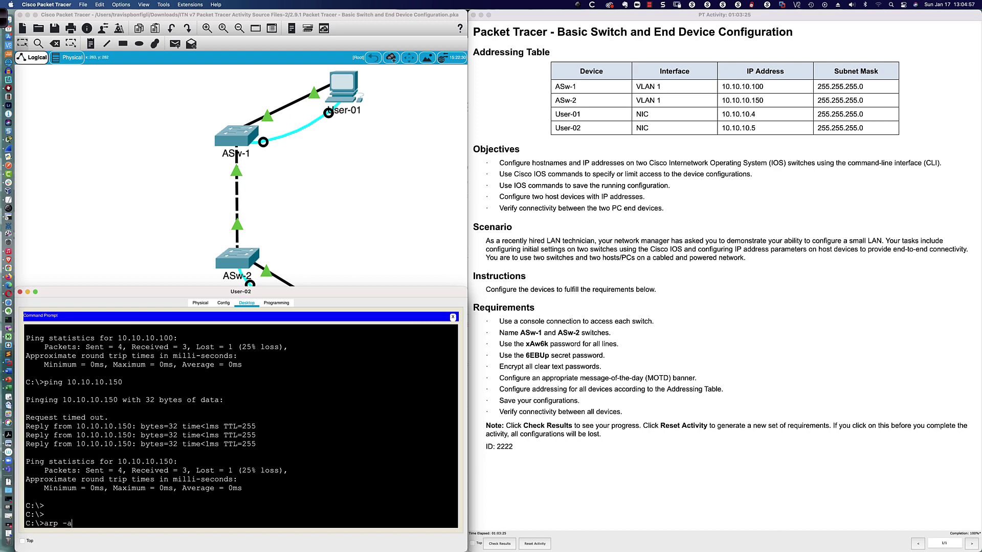
pyautogui.write('-a')
# Run arp -a on User-02, highlight the 10.10.10.4 entry and its MAC, then close User-02's window
pyautogui.press('Return')
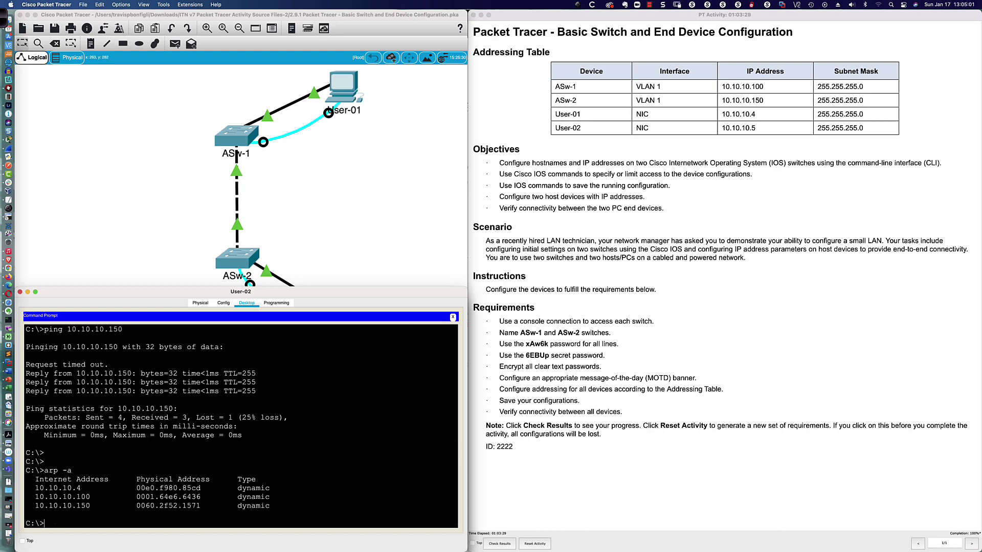
pyautogui.moveTo(35, 488); pyautogui.dragTo(269, 506)
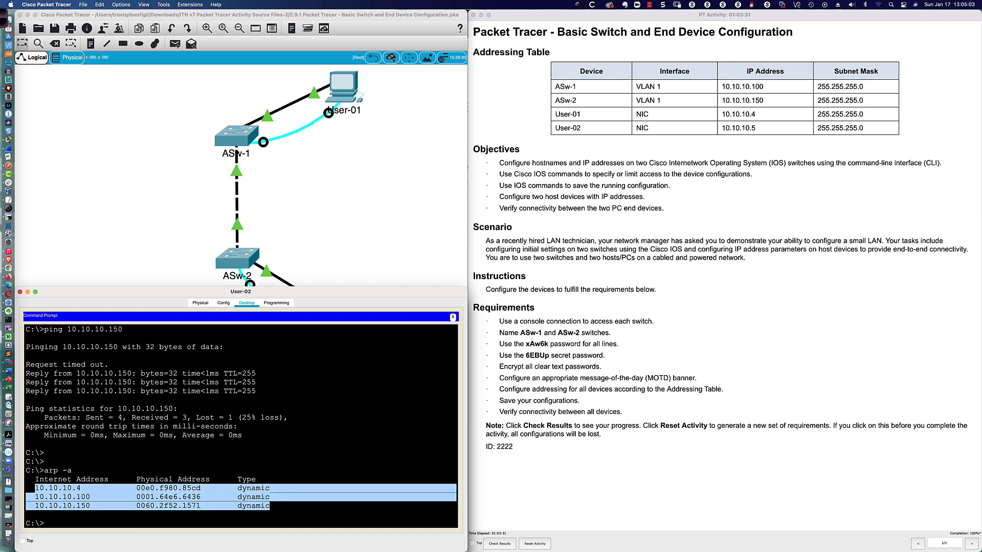
pyautogui.click(276, 513)
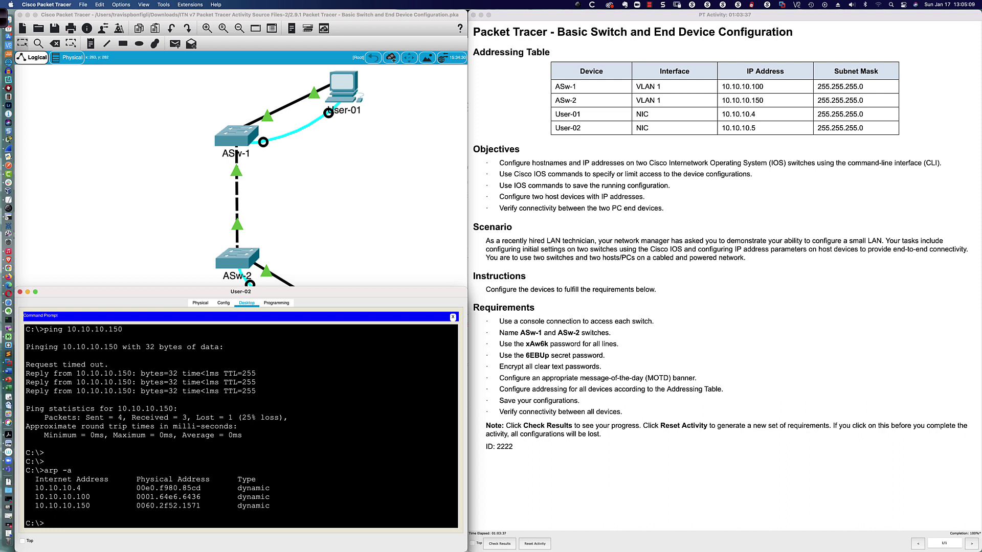
pyautogui.moveTo(35, 488); pyautogui.dragTo(206, 489)
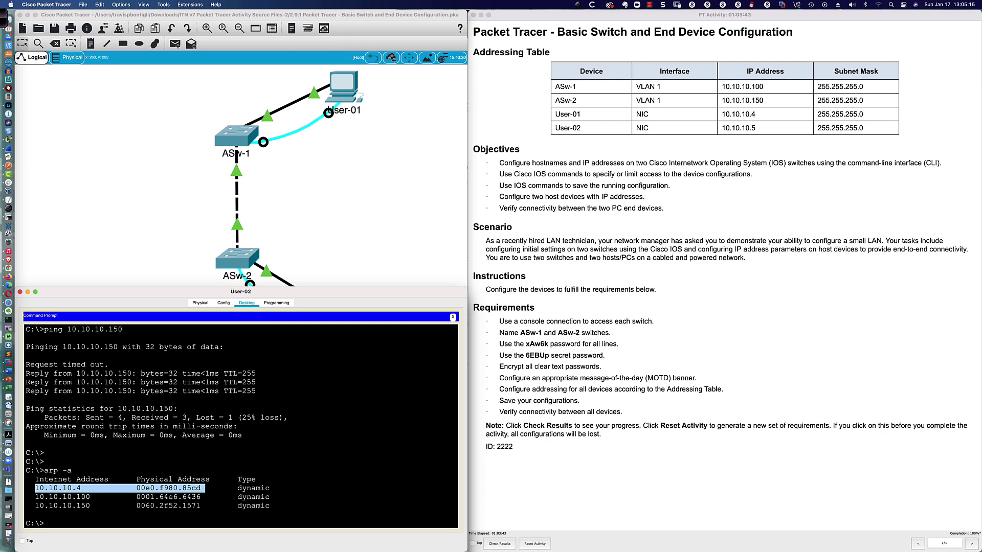
pyautogui.moveTo(206, 488); pyautogui.dragTo(201, 488)
pyautogui.press('super+w')
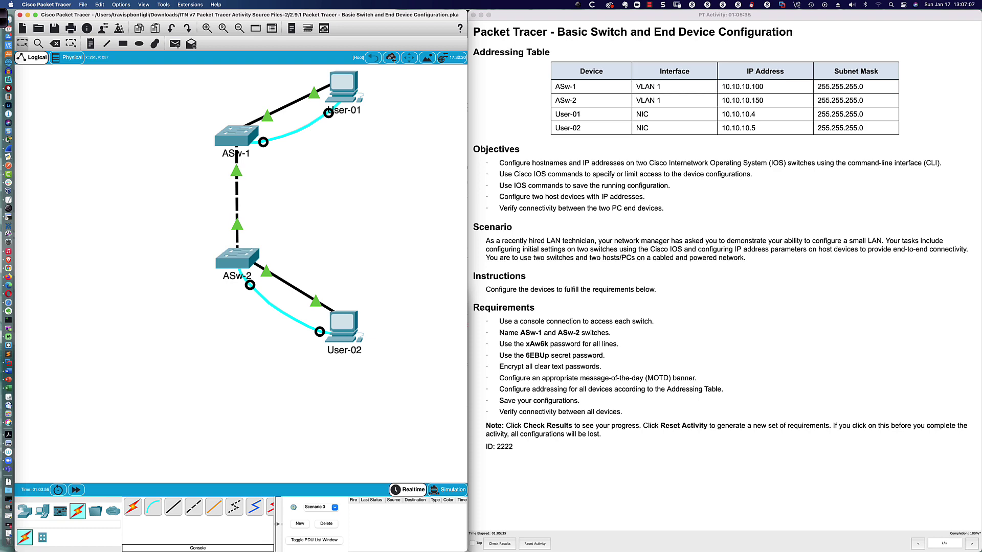
pyautogui.press('super+grave')
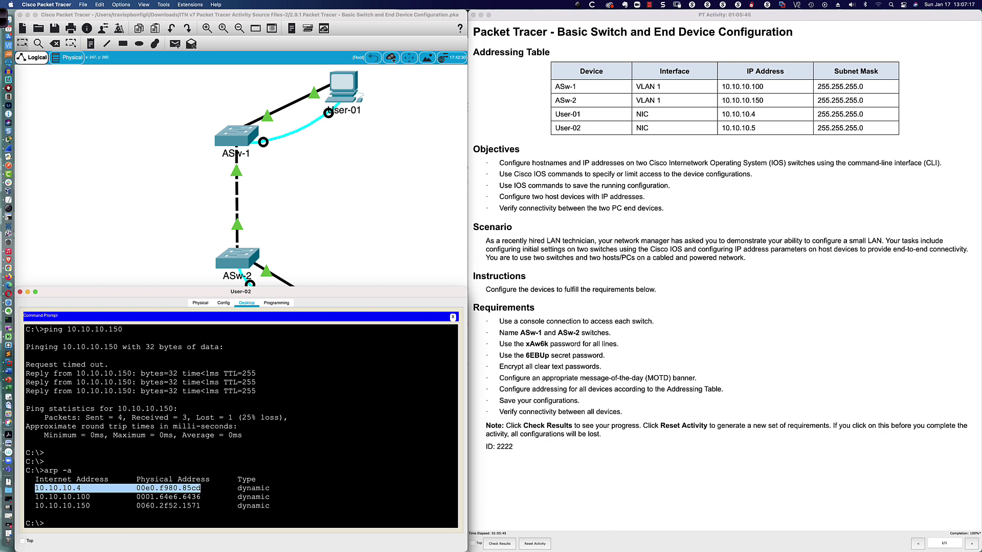
pyautogui.click(106, 479)
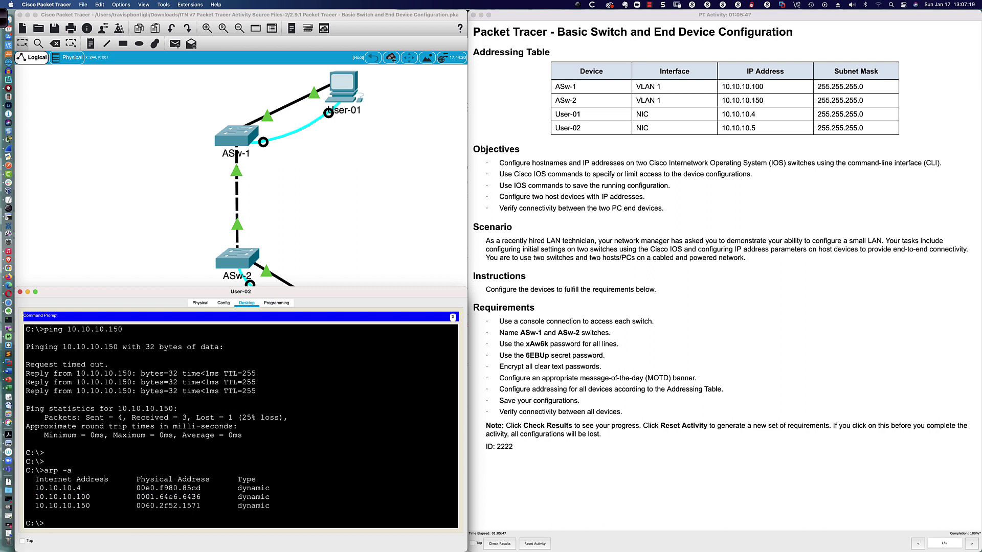
pyautogui.moveTo(35, 488); pyautogui.dragTo(82, 488)
pyautogui.moveTo(136, 488); pyautogui.dragTo(201, 488)
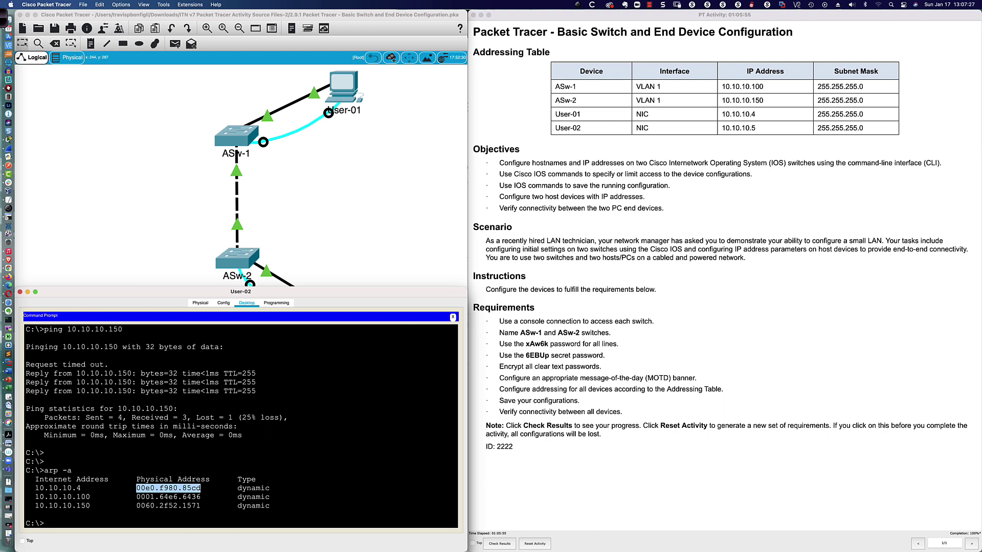
pyautogui.press('super+c')
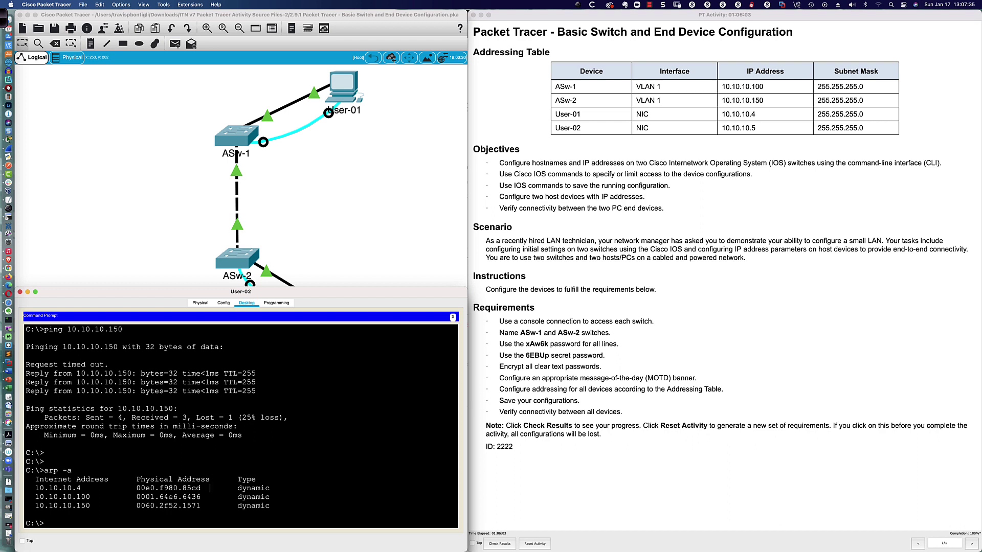
pyautogui.press('super+w')
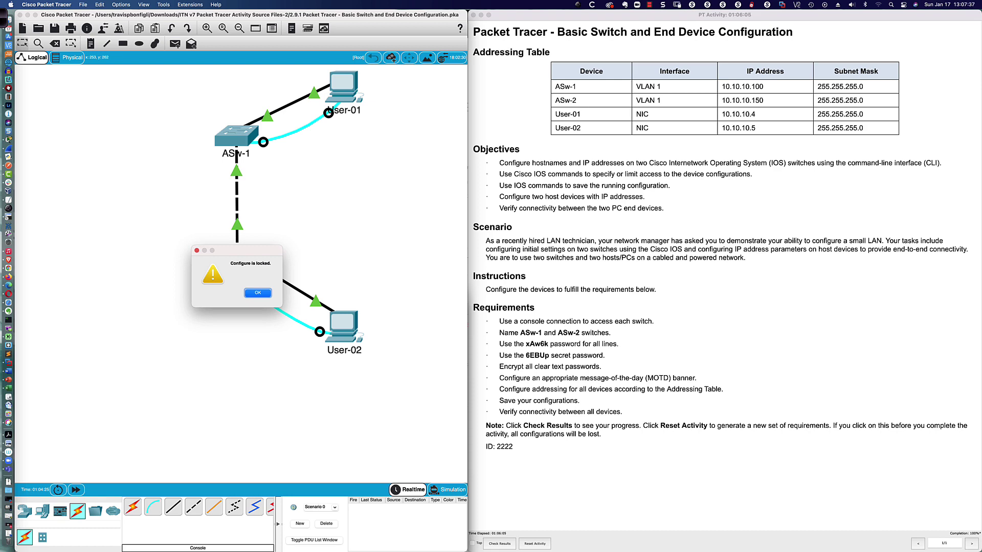
pyautogui.press('Return')
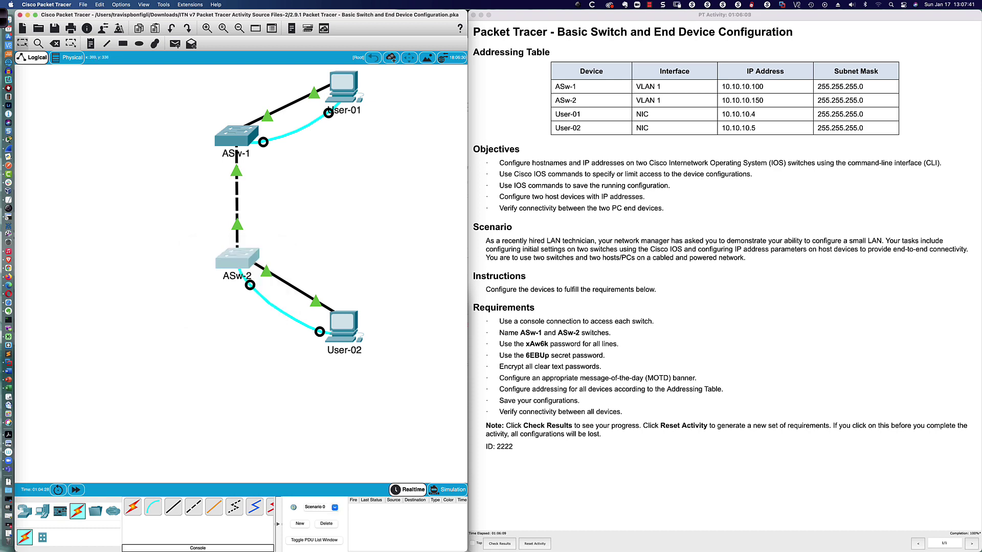
pyautogui.click(343, 327)
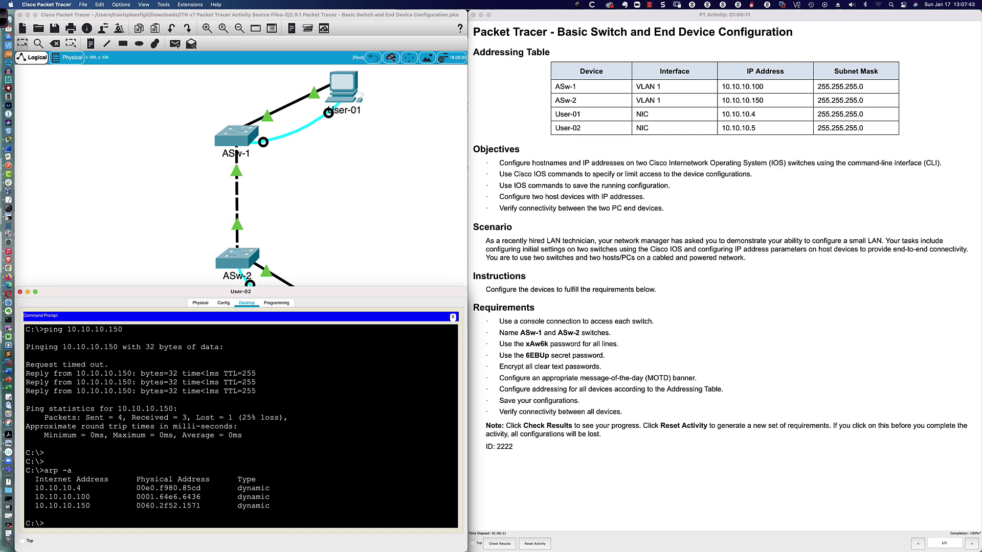
# Open User-02's Terminal to ASw-2 and run show mac address-table
pyautogui.click(453, 317)
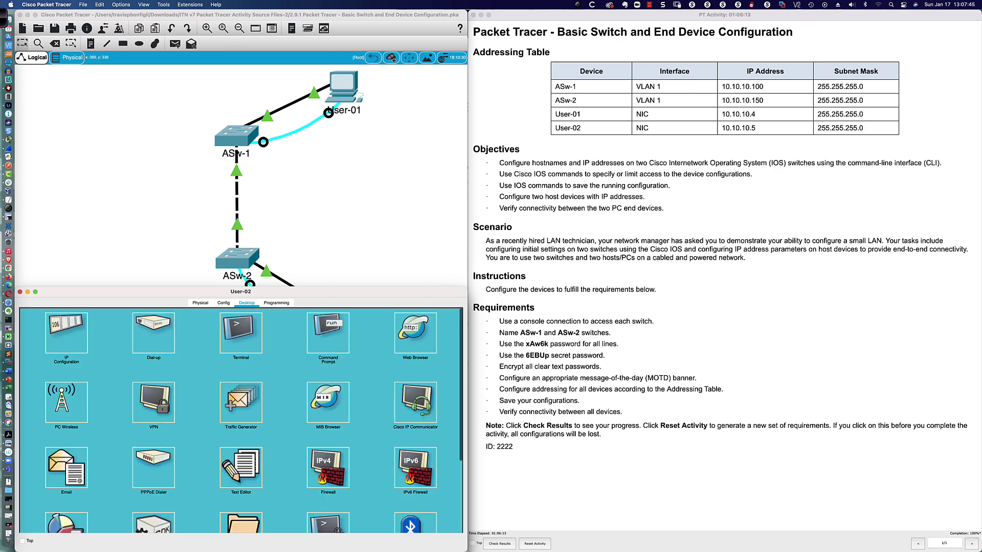
pyautogui.click(252, 328)
pyautogui.click(440, 401)
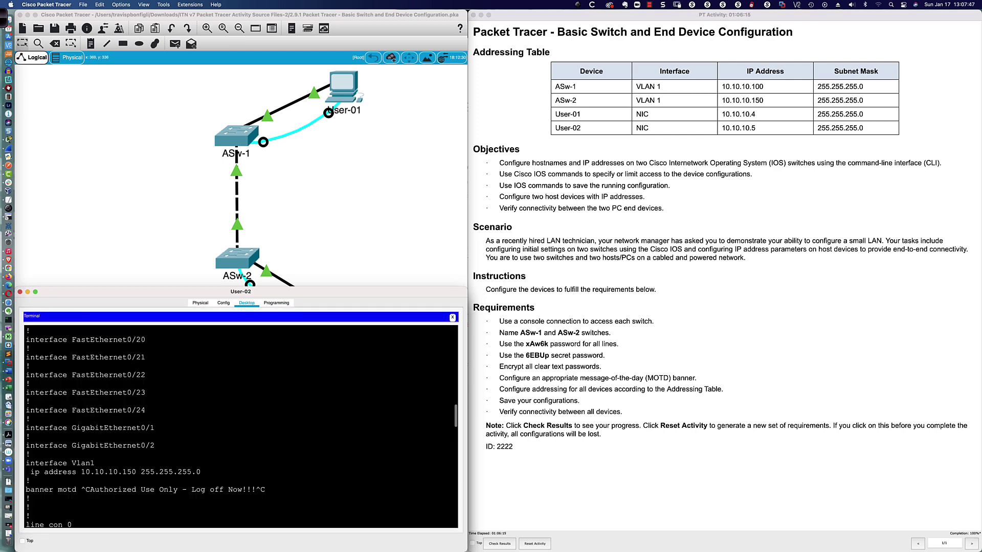
pyautogui.press('Return')
pyautogui.press('Return')
pyautogui.write('sh mac ad')
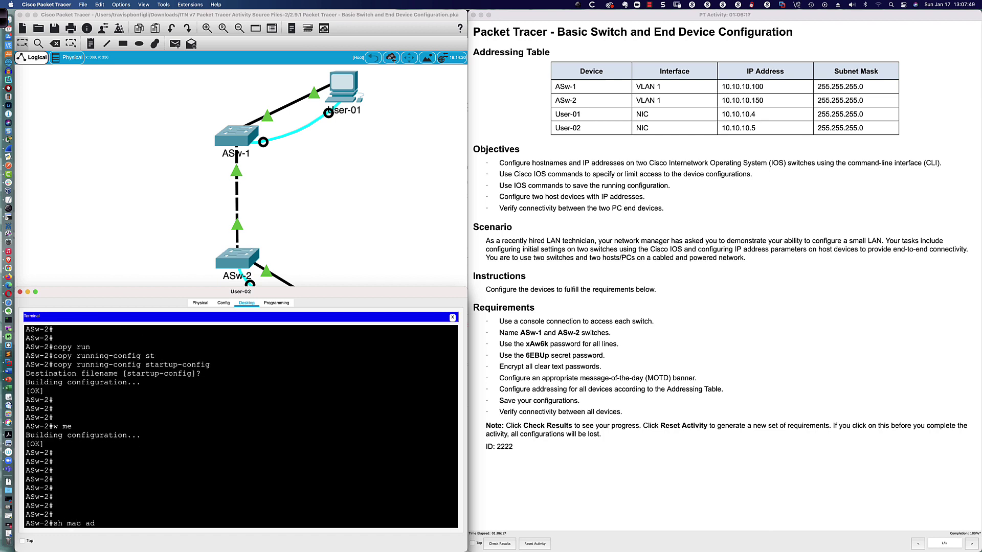
pyautogui.press('Tab')
pyautogui.press('Return')
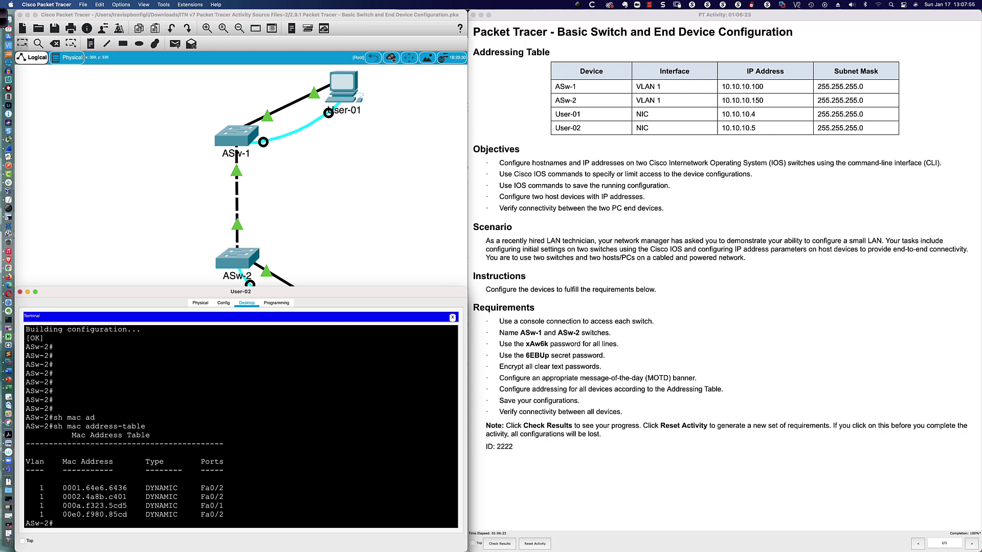
# Highlight the last MAC entry, 00e0.f980.85cd, and its port Fa0/2
pyautogui.moveTo(108, 514); pyautogui.dragTo(127, 515)
pyautogui.press('super+c')
pyautogui.moveTo(108, 514); pyautogui.dragTo(128, 514)
pyautogui.moveTo(200, 515); pyautogui.dragTo(224, 514)
# In ASw-1's console run show mac address-table, highlighting 00e0.f980.85cd on Fa0/2
pyautogui.press('super+grave')
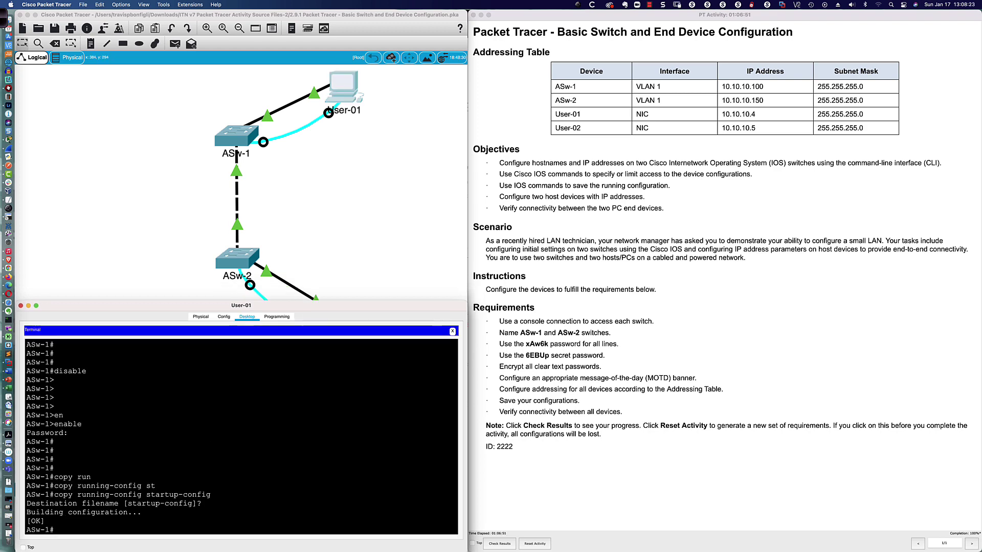
pyautogui.write('sh mac')
pyautogui.press('Tab')
pyautogui.write('add')
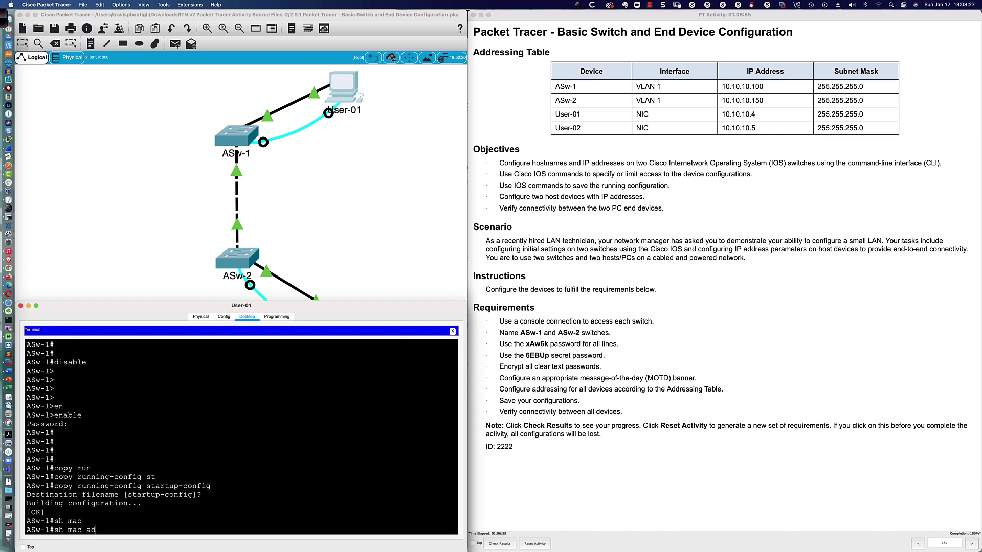
pyautogui.press('Tab')
pyautogui.press('Return')
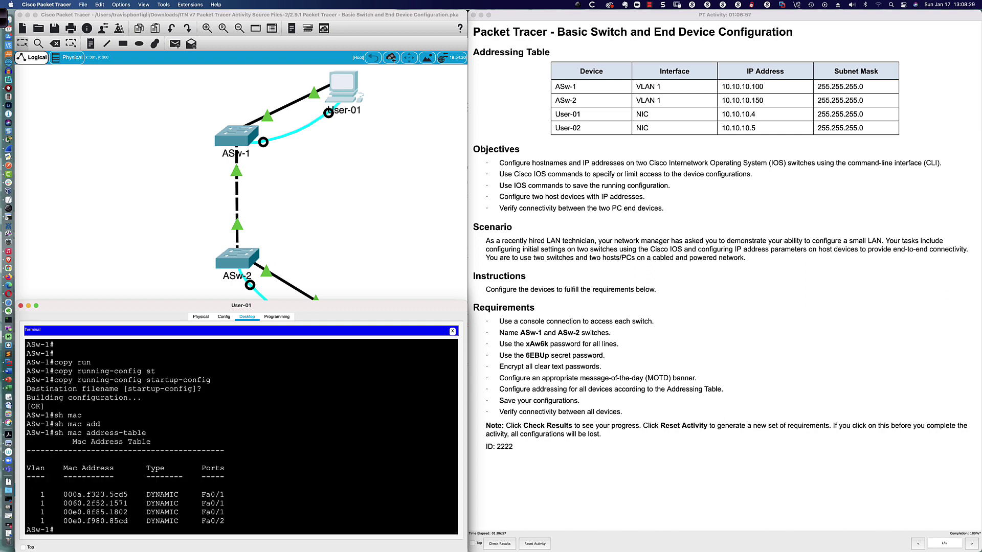
pyautogui.moveTo(109, 521); pyautogui.dragTo(128, 521)
pyautogui.moveTo(202, 521); pyautogui.dragTo(224, 521)
pyautogui.click(224, 521)
pyautogui.press('Return')
pyautogui.press('Return')
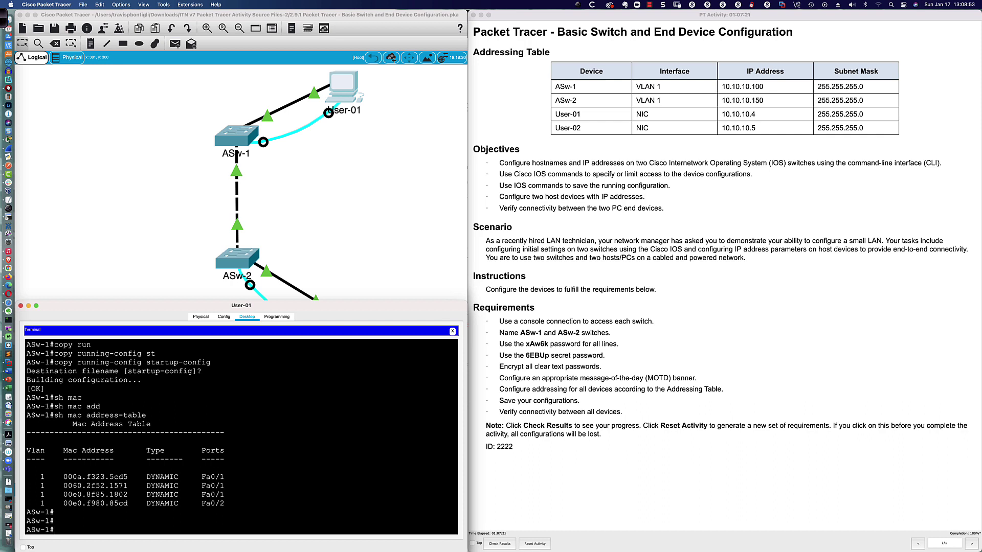
# Enter conf t on ASw-1 and administratively shut down interface FastEthernet0/2
pyautogui.write('conf t')
pyautogui.press('Return')
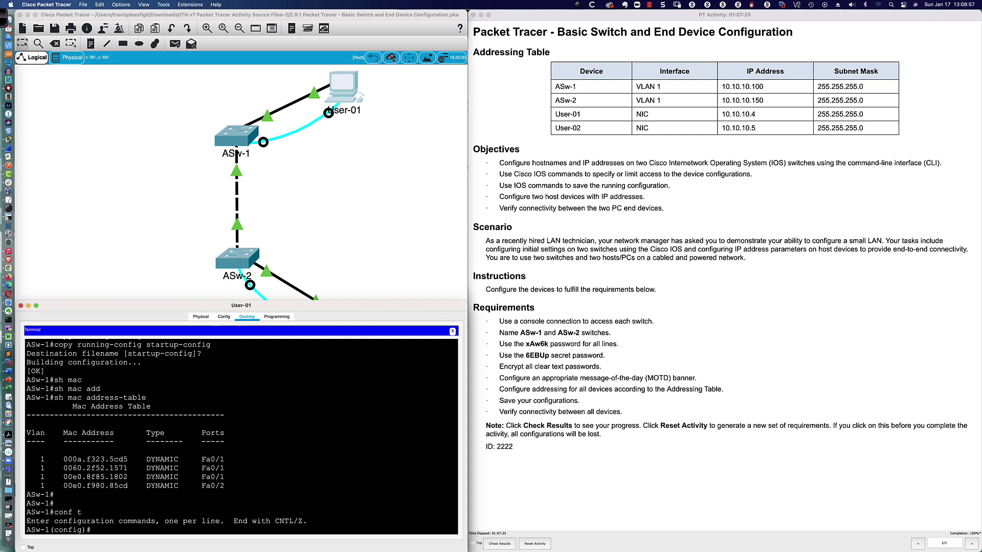
pyautogui.write('int fa0/1')
pyautogui.press('BackSpace')
pyautogui.write('2')
pyautogui.press('Return')
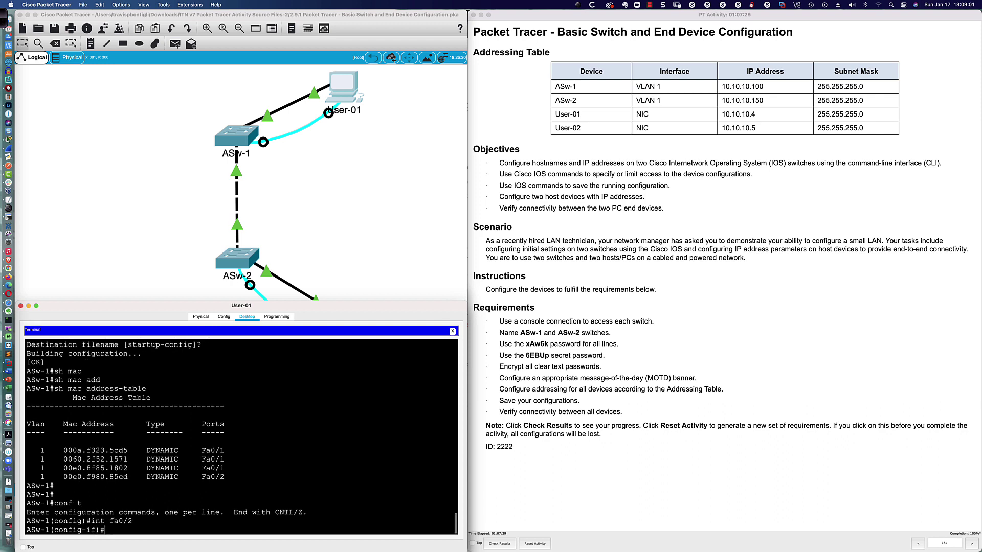
pyautogui.write('shut')
pyautogui.press('Return')
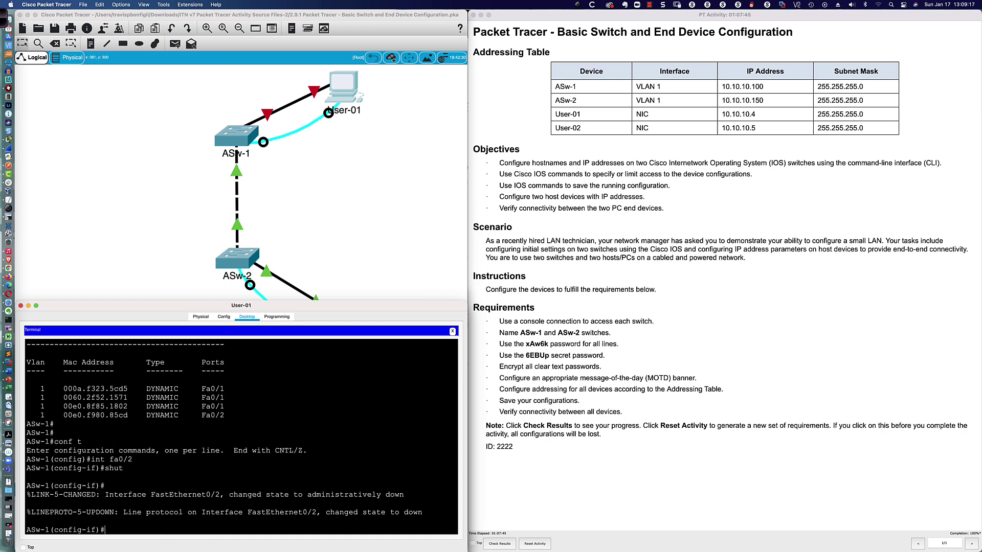
# Re-enable FastEthernet0/2 so its link and line protocol come back up
pyautogui.write('shut')
pyautogui.press('Return')
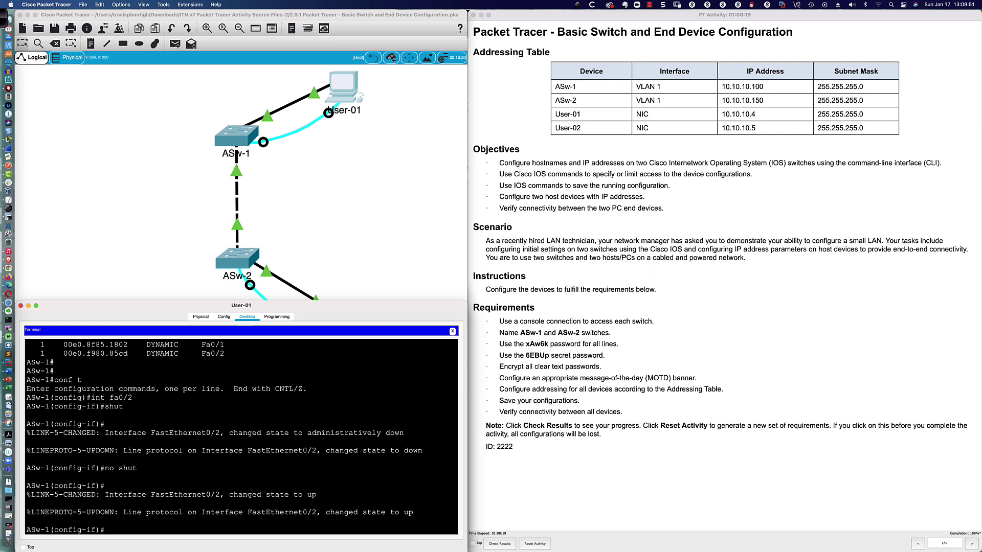
pyautogui.press('Return')
pyautogui.press('Return')
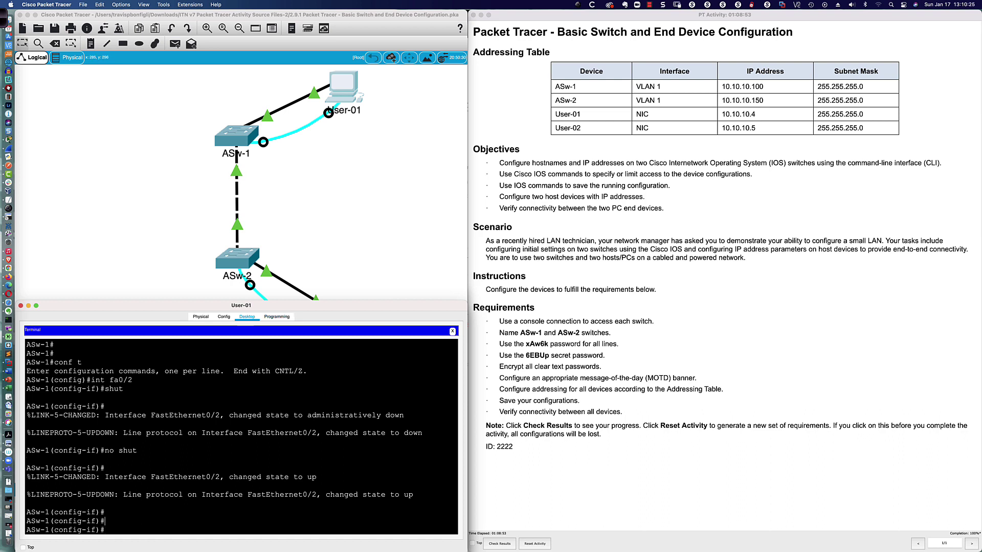
# Show ASw-1's MAC table with 'do sh mac add', then exit and end to privileged mode
pyautogui.press('Return')
pyautogui.press('Return')
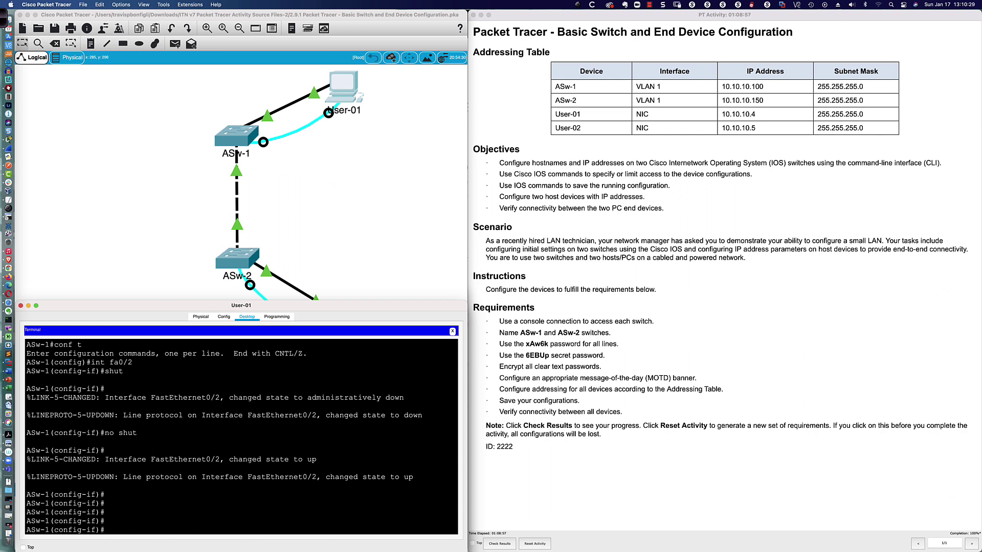
pyautogui.write('do sh mac add')
pyautogui.press('Return')
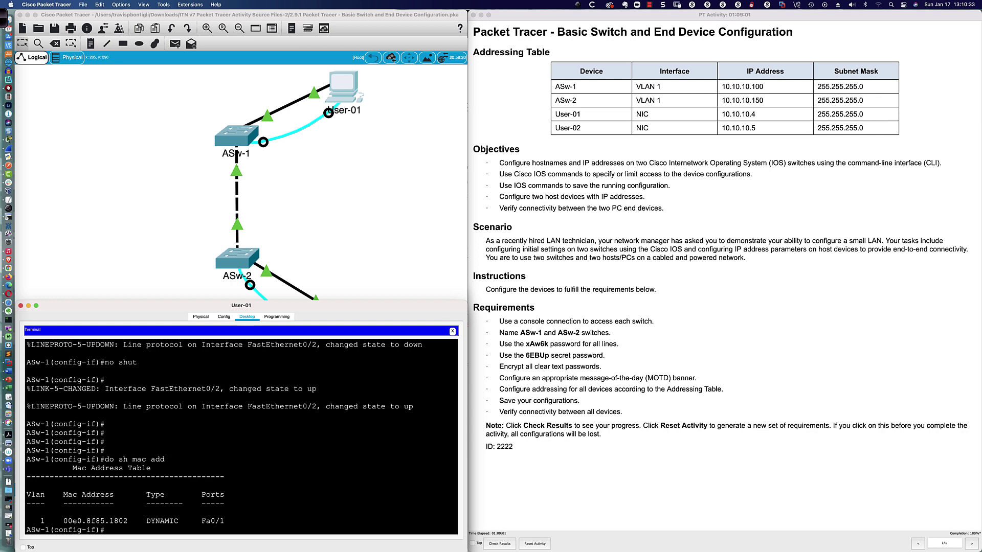
pyautogui.write('exit')
pyautogui.press('Return')
pyautogui.press('Return')
pyautogui.press('Return')
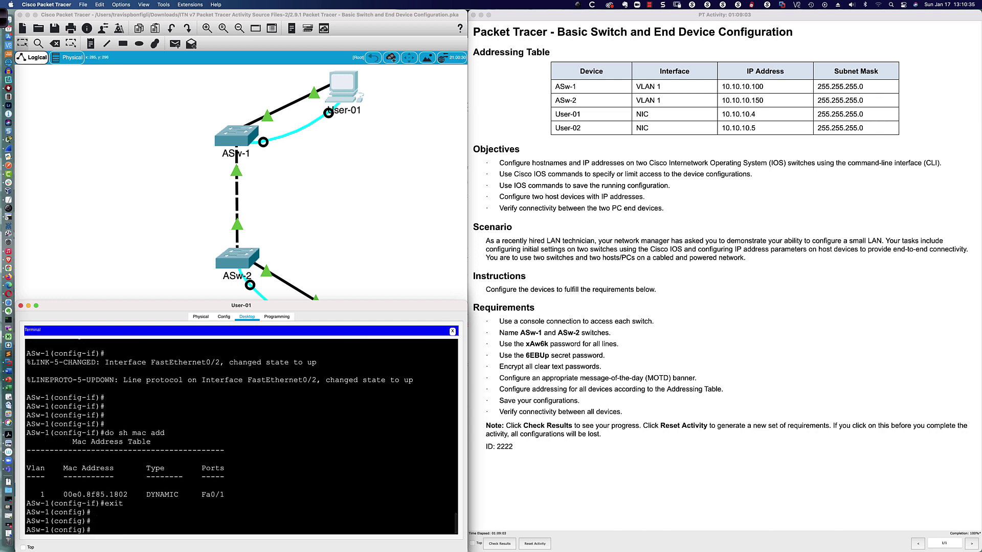
pyautogui.write('end')
pyautogui.press('Return')
pyautogui.press('Return')
pyautogui.press('Return')
pyautogui.press('Return')
pyautogui.press('Return')
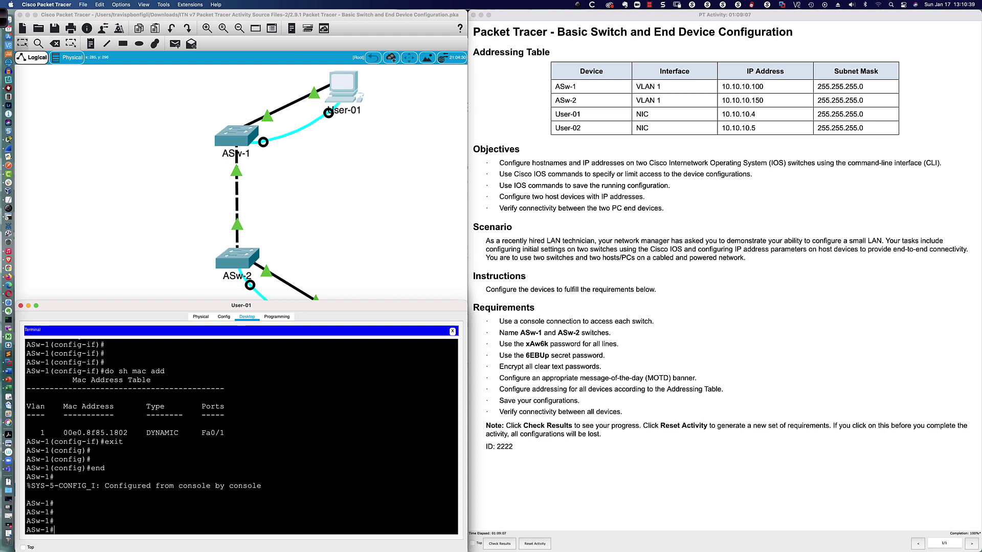
# Highlight the single remaining entry, 00e0.8f85.1802 on Fa0/1
pyautogui.moveTo(202, 434); pyautogui.dragTo(225, 434)
pyautogui.moveTo(59, 433); pyautogui.dragTo(128, 433)
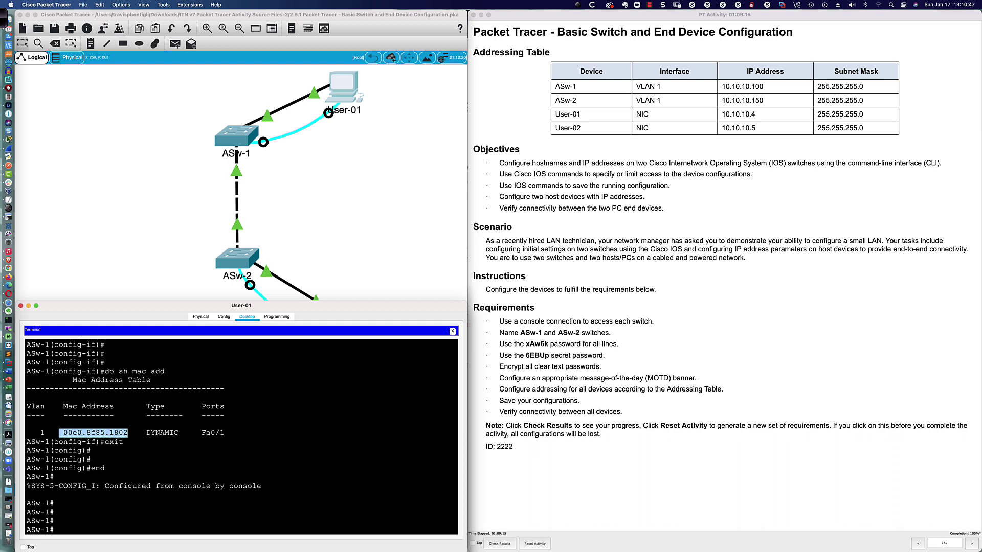
pyautogui.moveTo(202, 433); pyautogui.dragTo(225, 433)
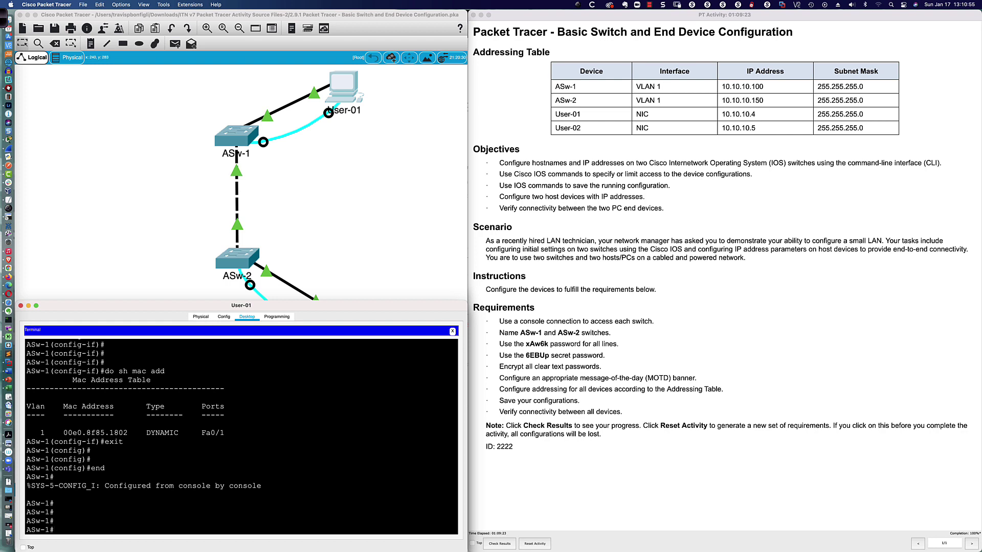
# Build the 'show interfaces switchport' command on ASw-1's console using Tab completion
pyautogui.doubleClick(213, 433)
pyautogui.press('Return')
pyautogui.press('Return')
pyautogui.write('show swi')
pyautogui.press('Tab')
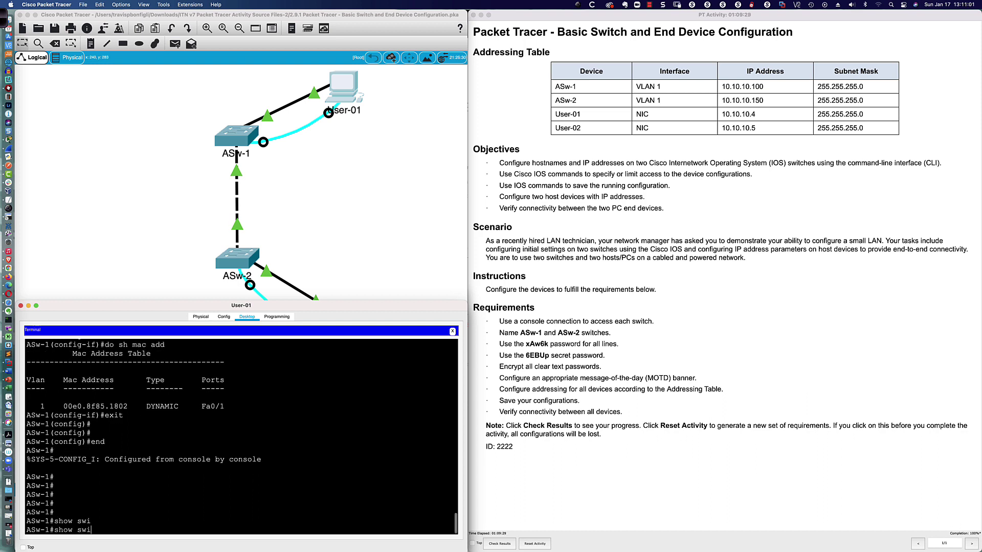
pyautogui.press('Tab')
pyautogui.press('BackSpace')
pyautogui.press('BackSpace')
pyautogui.press('BackSpace')
pyautogui.press('BackSpace')
pyautogui.press('BackSpace')
pyautogui.press('BackSpace')
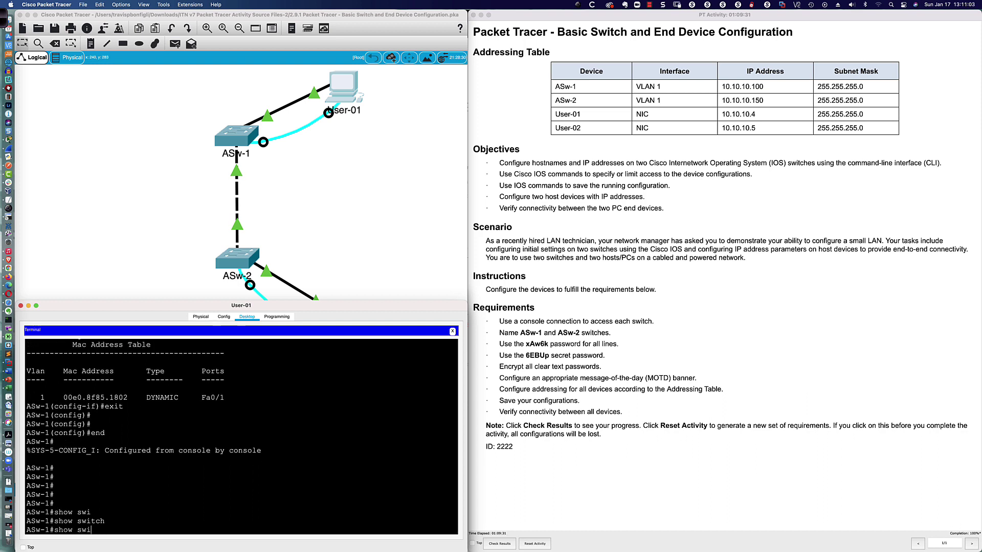
pyautogui.write('int')
pyautogui.press('Tab')
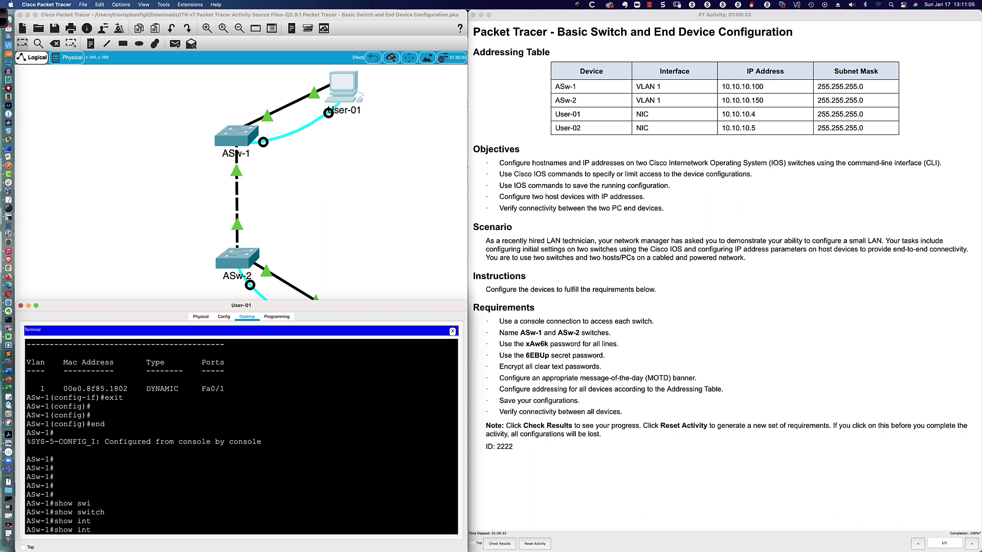
pyautogui.write('er')
pyautogui.press('Tab')
pyautogui.write('switc')
pyautogui.press('Tab')
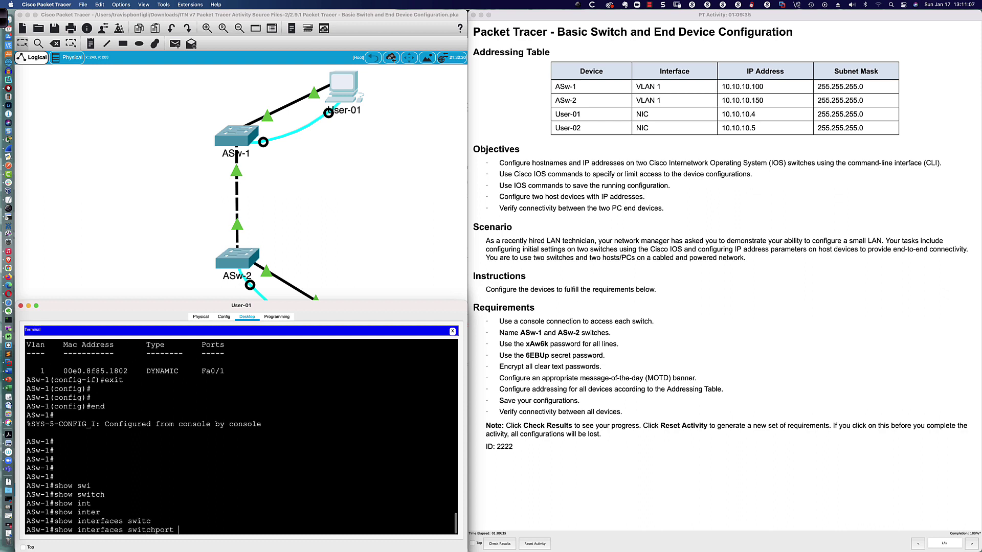
# Run 'show interfaces switchport', dropping the rejected fa0/1 argument and re-entering it
pyautogui.write('?')
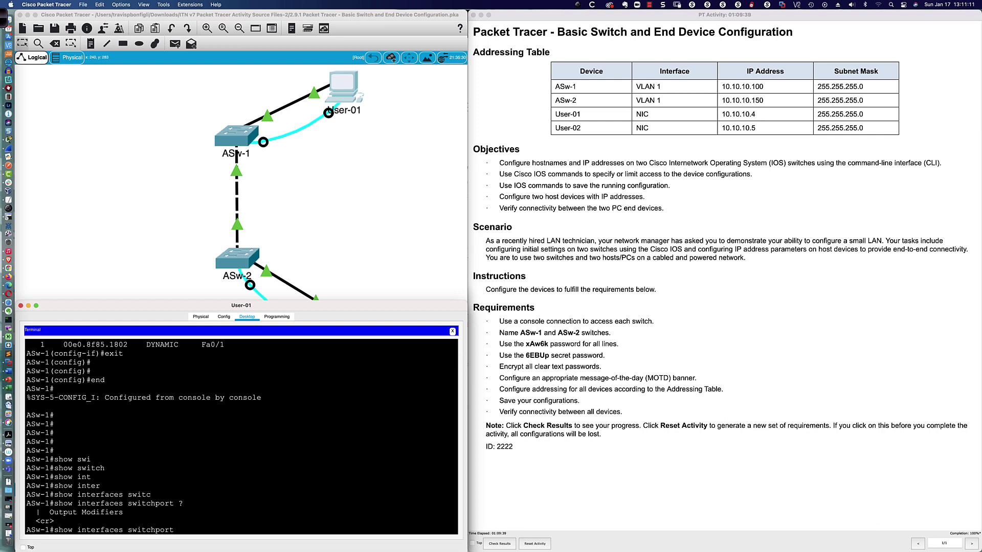
pyautogui.write('fa')
pyautogui.write('0/1')
pyautogui.press('Return')
pyautogui.press('Up')
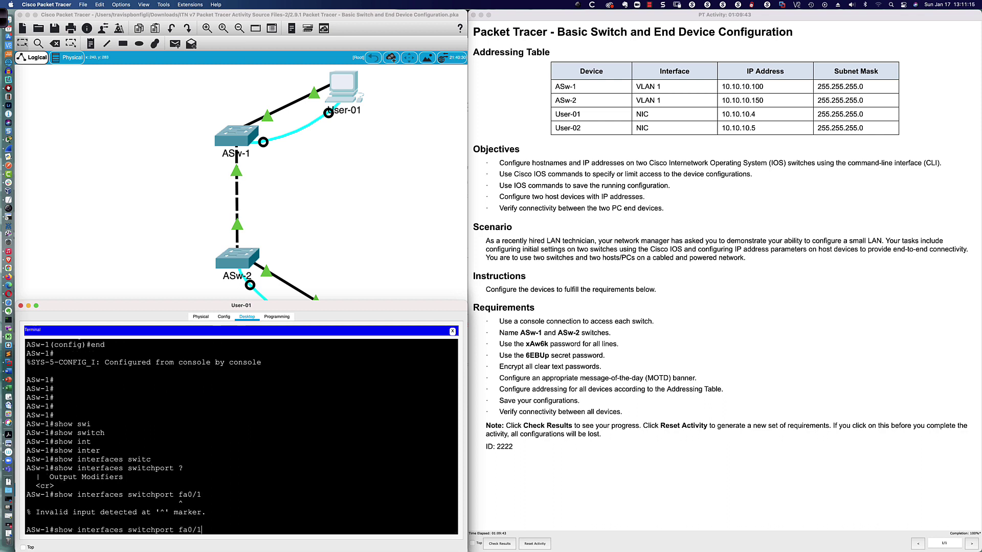
pyautogui.press('BackSpace')
pyautogui.press('BackSpace')
pyautogui.press('BackSpace')
pyautogui.press('BackSpace')
pyautogui.press('BackSpace')
pyautogui.press('Return')
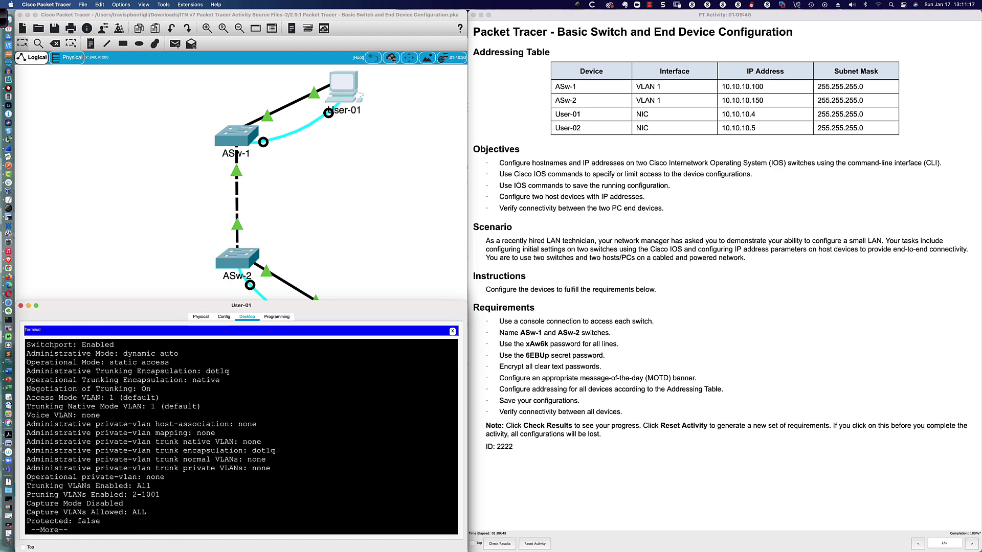
# Highlight Fa0/1's 'Operational Mode: static access' and 'Access Mode VLAN: 1' lines, then close User-01's window
pyautogui.scroll(2, 242, 438)
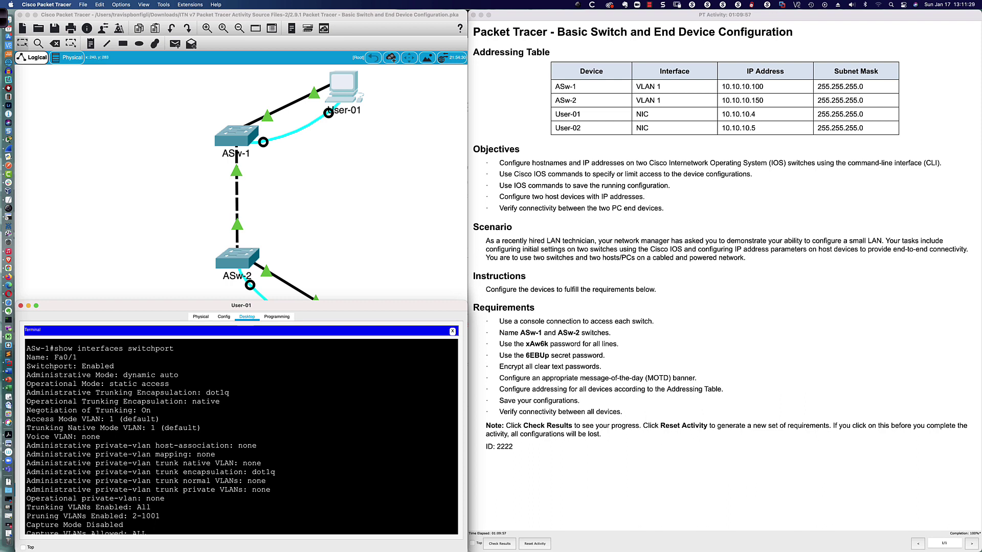
pyautogui.scroll(-1, 242, 437)
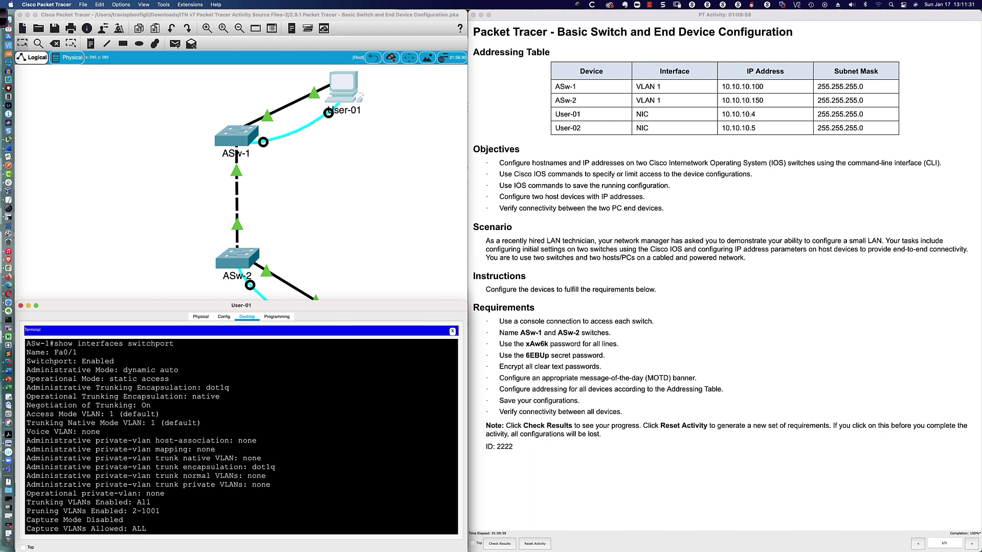
pyautogui.scroll(1, 241, 437)
pyautogui.moveTo(49, 356); pyautogui.dragTo(78, 356)
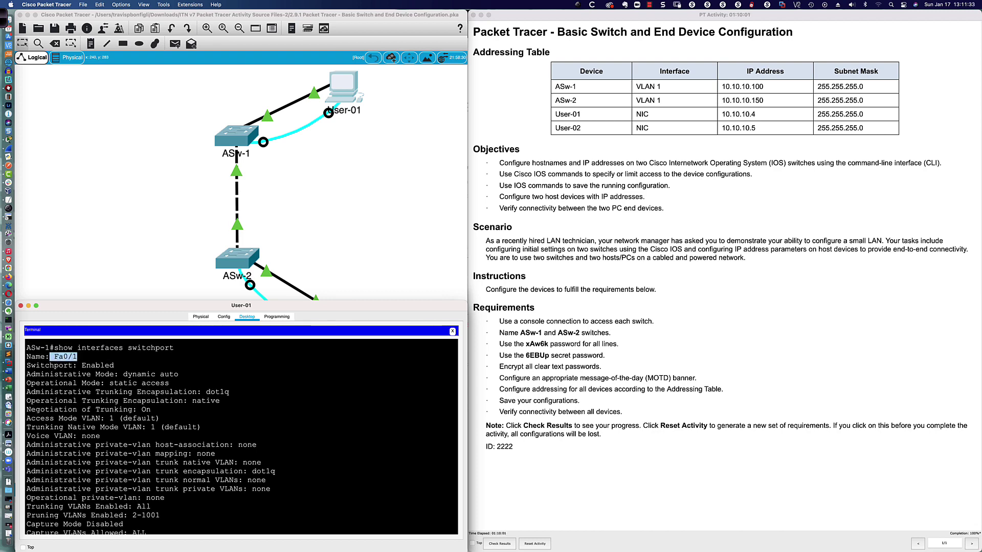
pyautogui.press('super+c')
pyautogui.scroll(-1, 82, 374)
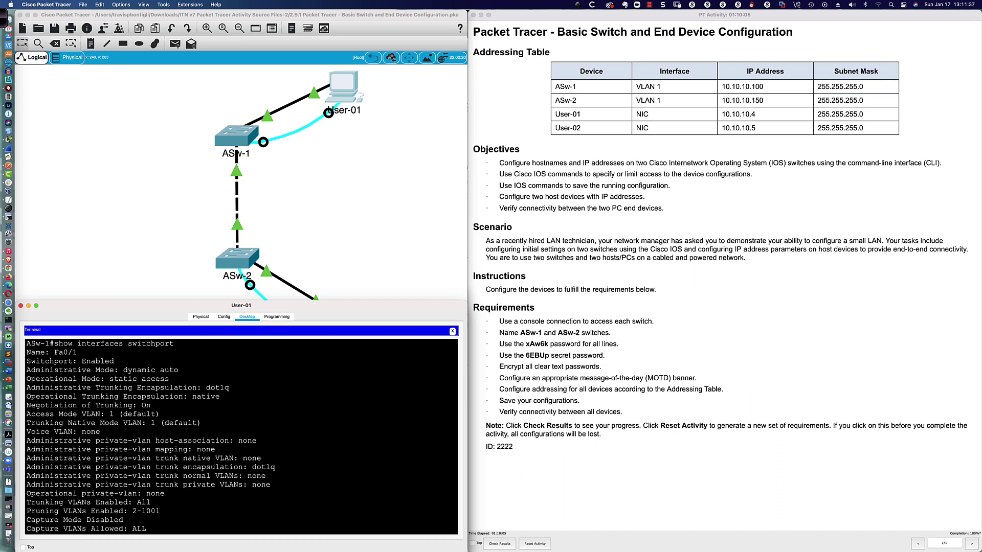
pyautogui.moveTo(26, 379); pyautogui.dragTo(169, 379)
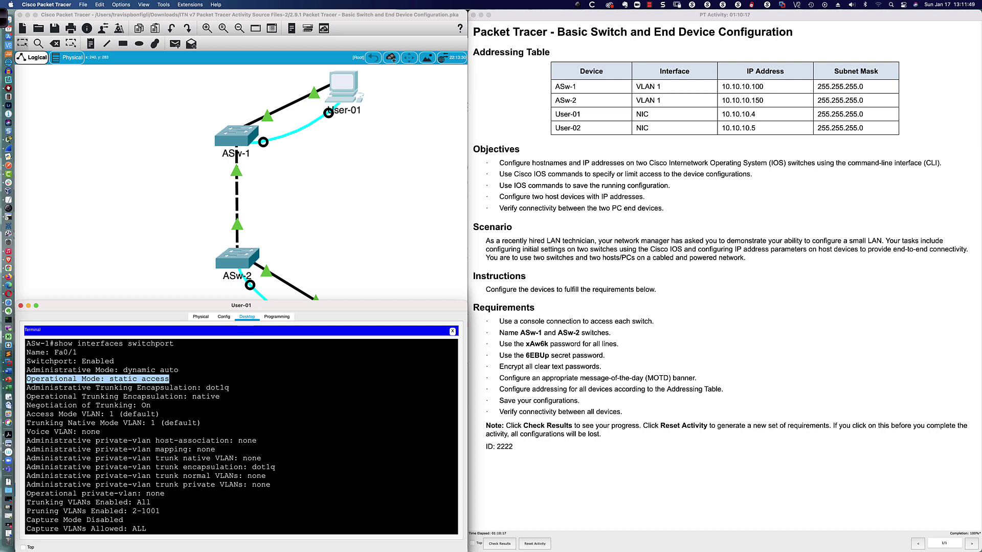
pyautogui.click(129, 373)
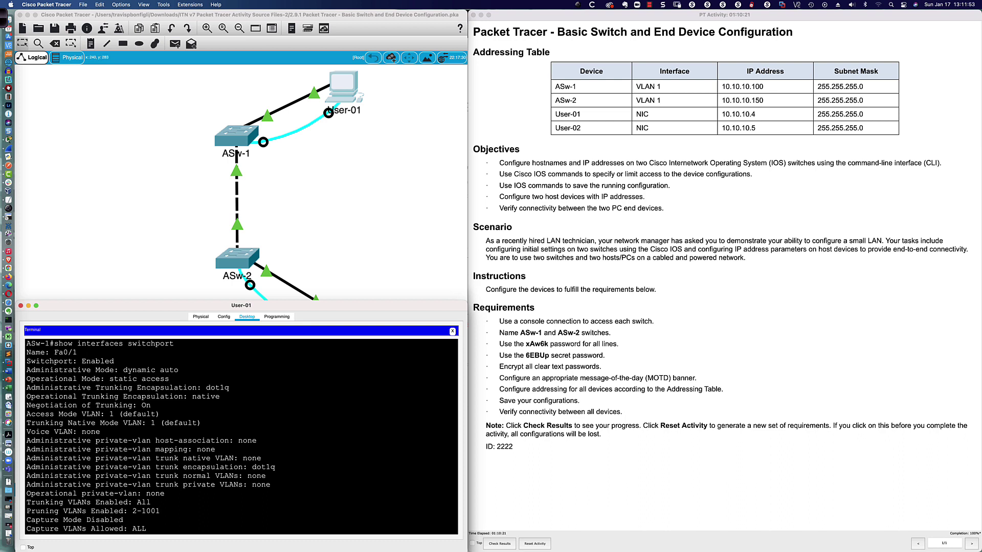
pyautogui.moveTo(26, 414); pyautogui.dragTo(159, 414)
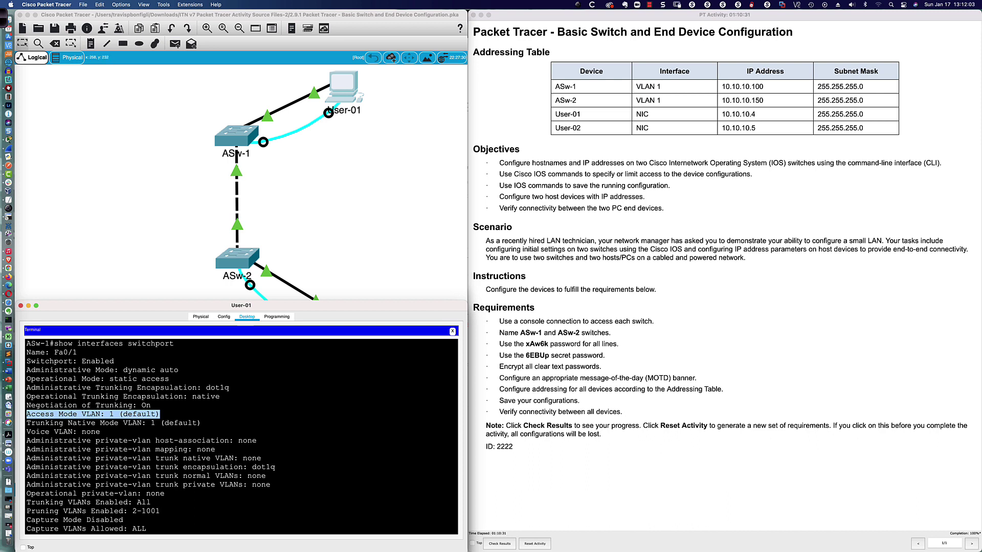
pyautogui.press('super+w')
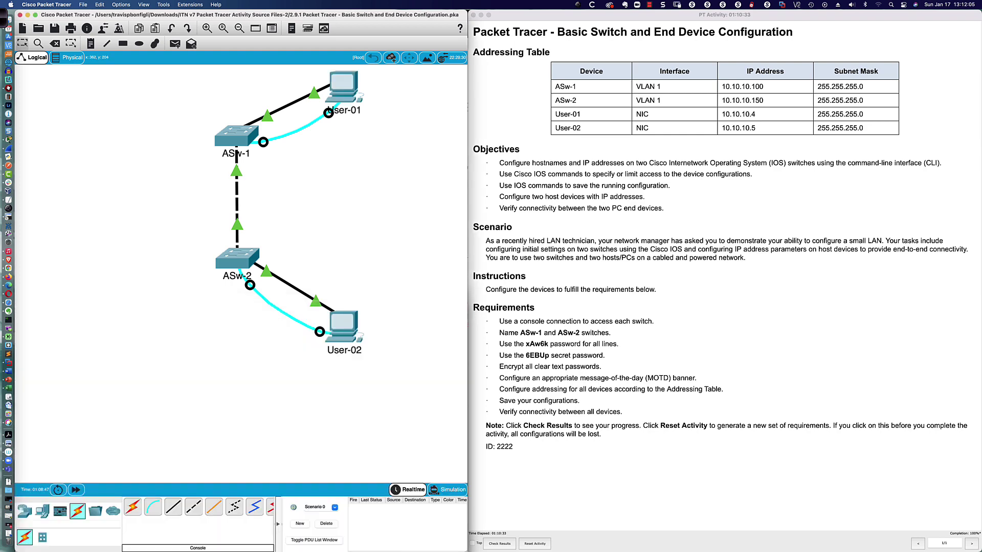
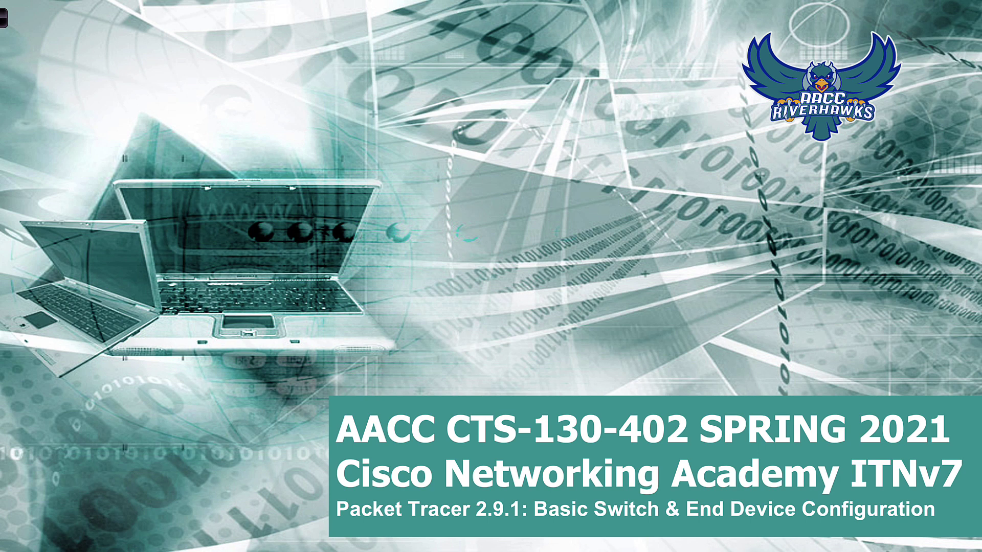
# Switch back to the Packet Tracer window showing the 2.9.1 lesson title slide
pyautogui.press('super+Tab')
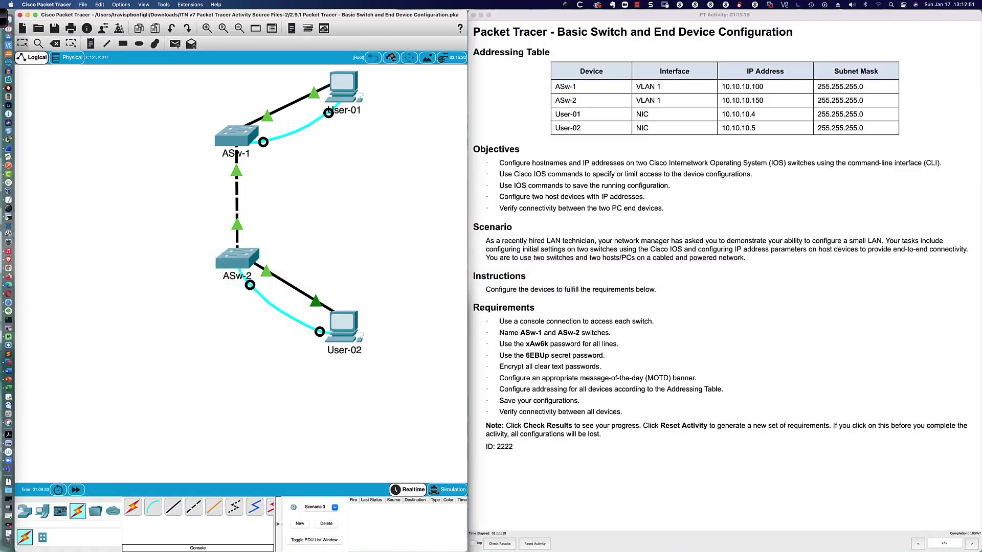
# Open User-02's Command Prompt and add a few blank prompt lines
pyautogui.click(452, 318)
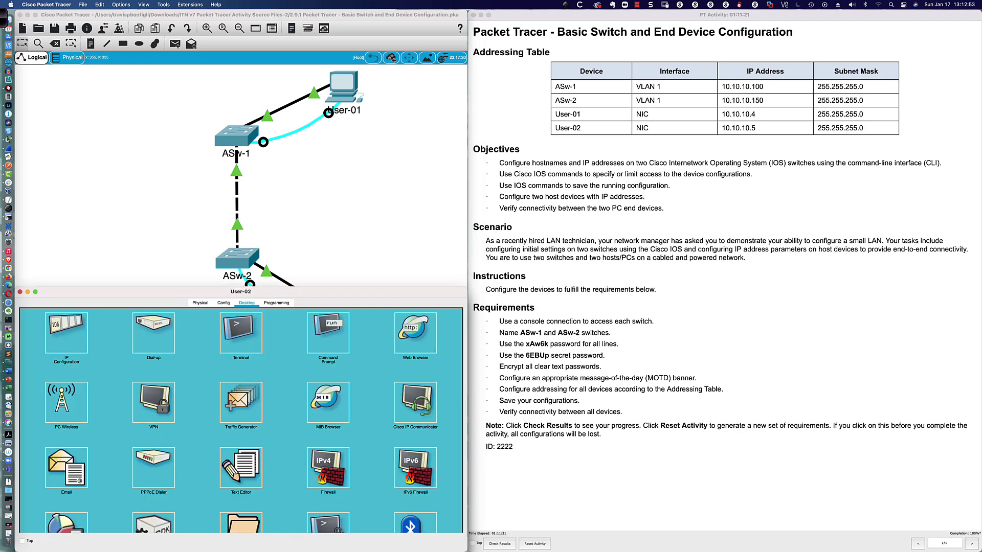
pyautogui.click(329, 334)
pyautogui.press('Return')
pyautogui.press('Return')
pyautogui.press('Return')
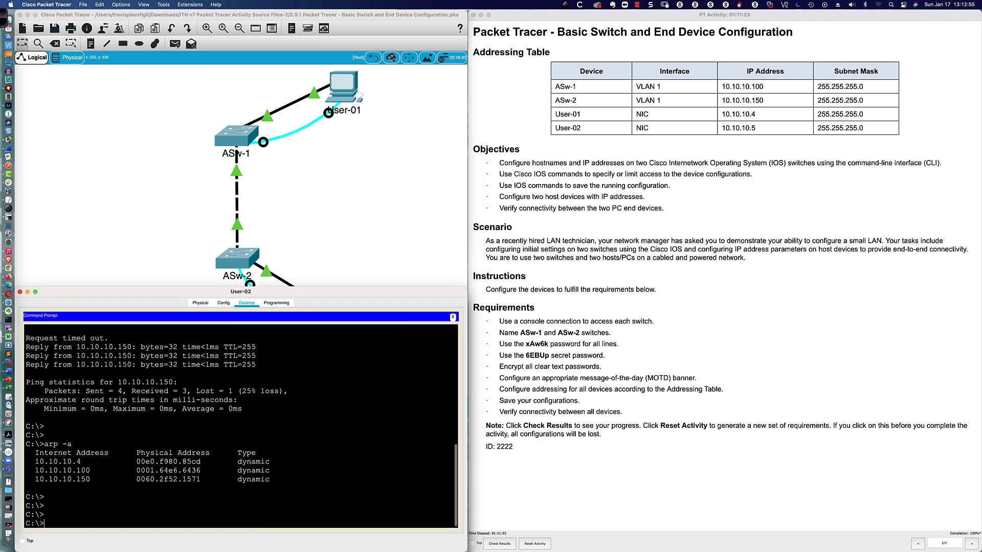
# Telnet to ASw-1 at 10.10.10.100 and log in with the line password
pyautogui.write('tlnet')
pyautogui.press('BackSpace')
pyautogui.press('BackSpace')
pyautogui.press('BackSpace')
pyautogui.press('BackSpace')
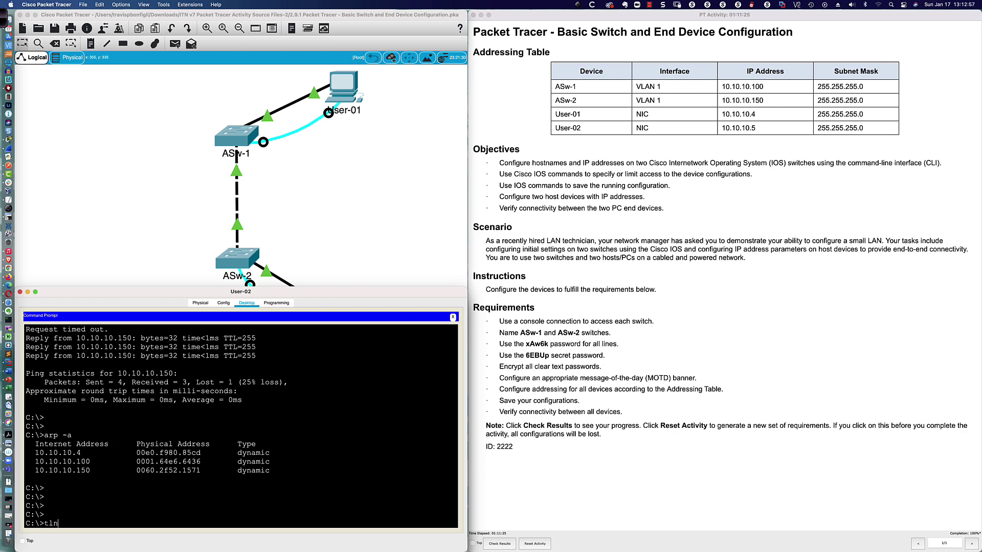
pyautogui.write('elnet 10.10.10.100')
pyautogui.press('Return')
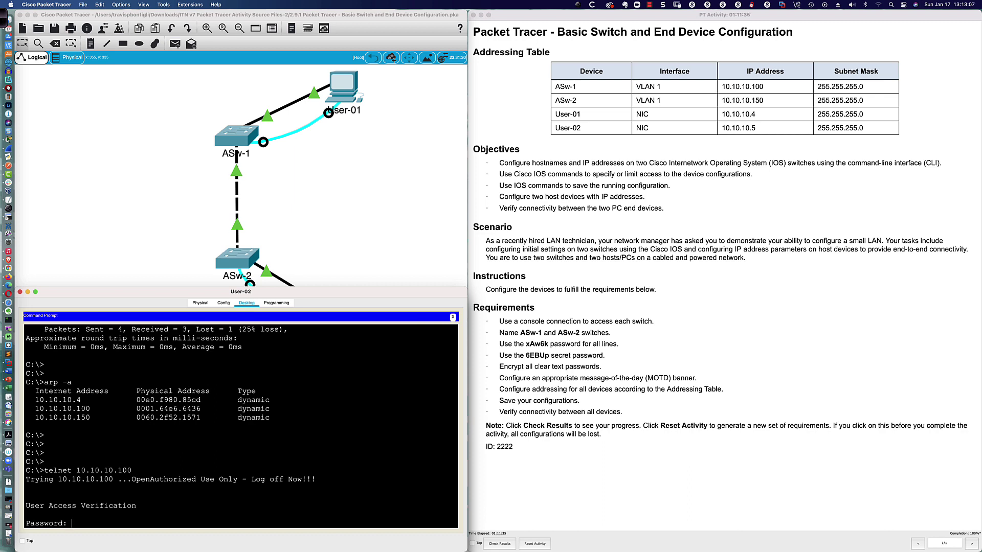
pyautogui.write('xAw6k')
pyautogui.press('Return')
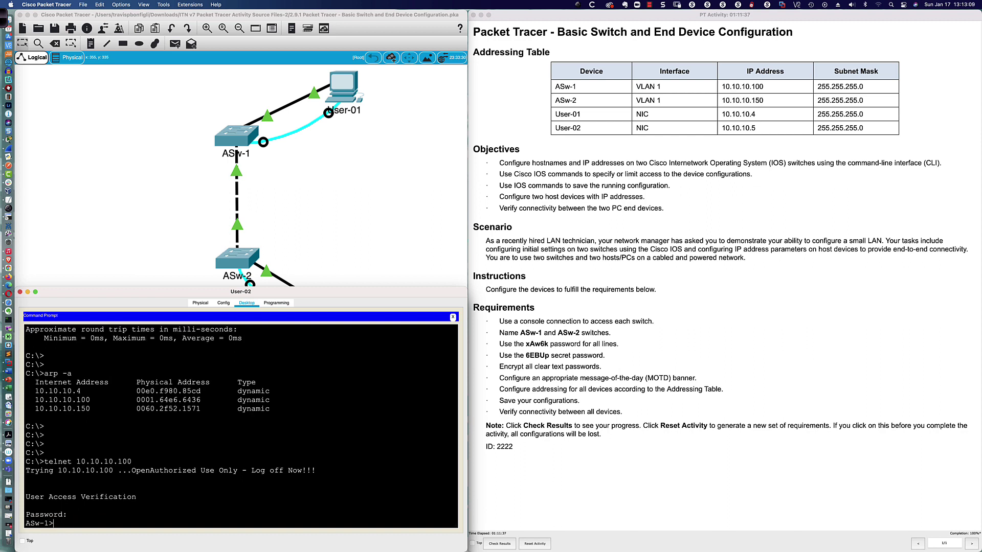
pyautogui.press('Return')
pyautogui.press('Return')
pyautogui.press('Return')
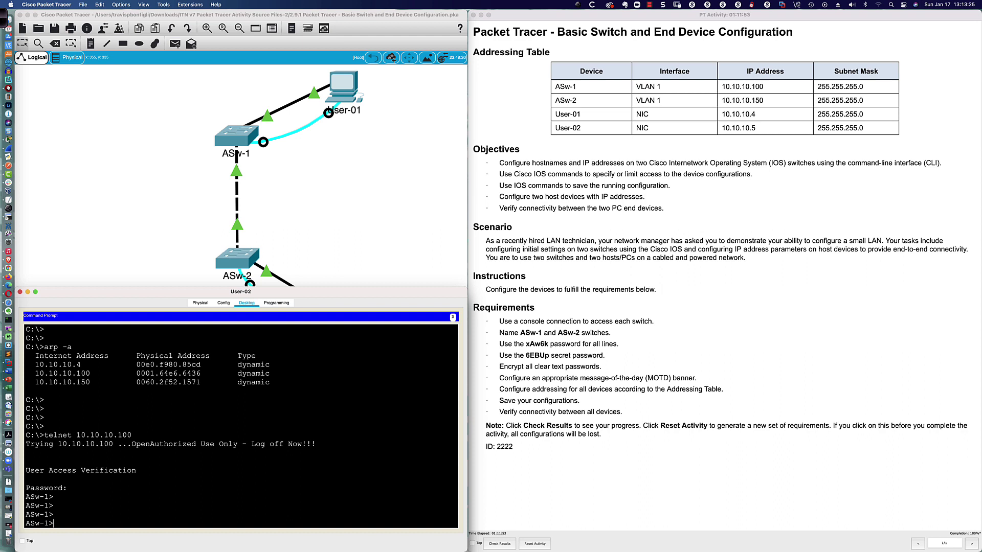
# Exit the ASw-1 session, then telnet to 10.10.10.150 and log into ASw-2
pyautogui.write('exit')
pyautogui.press('Return')
pyautogui.press('Up')
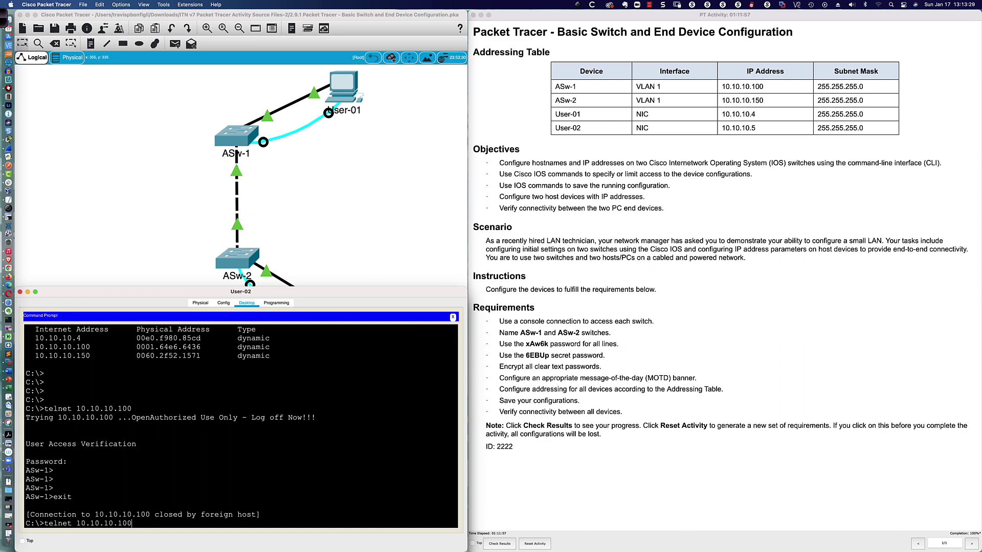
pyautogui.press('BackSpace')
pyautogui.write('50')
pyautogui.press('Return')
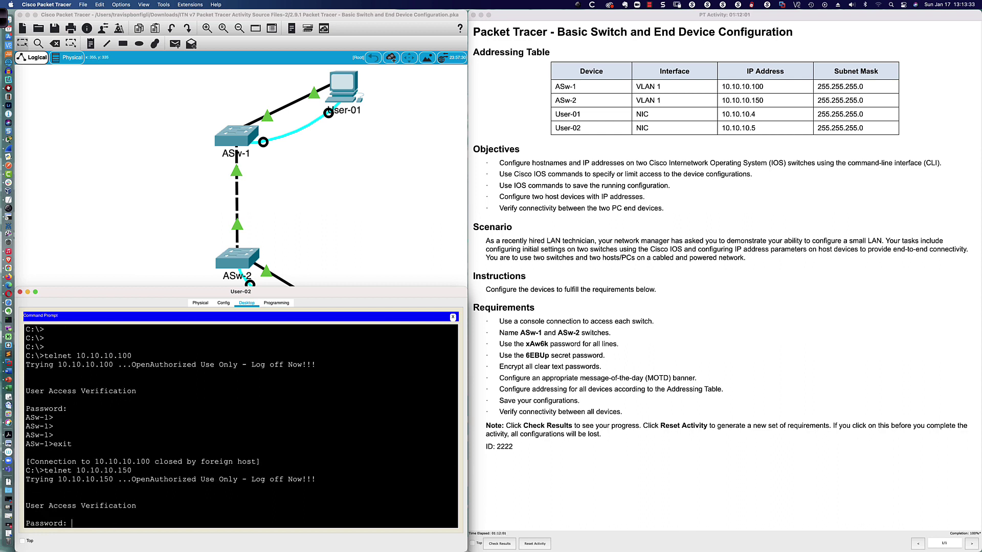
pyautogui.press('Return')
pyautogui.press('Return')
pyautogui.press('Return')
pyautogui.press('Return')
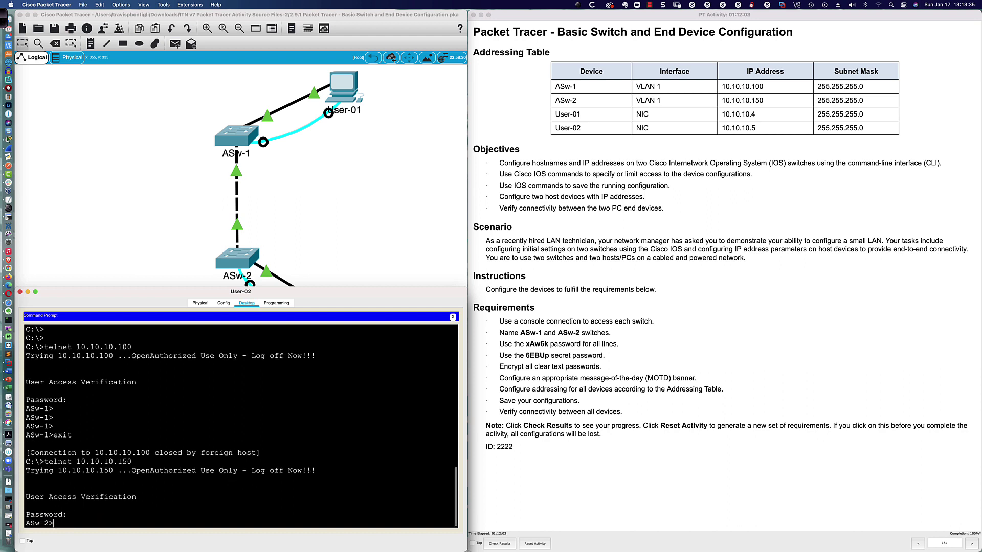